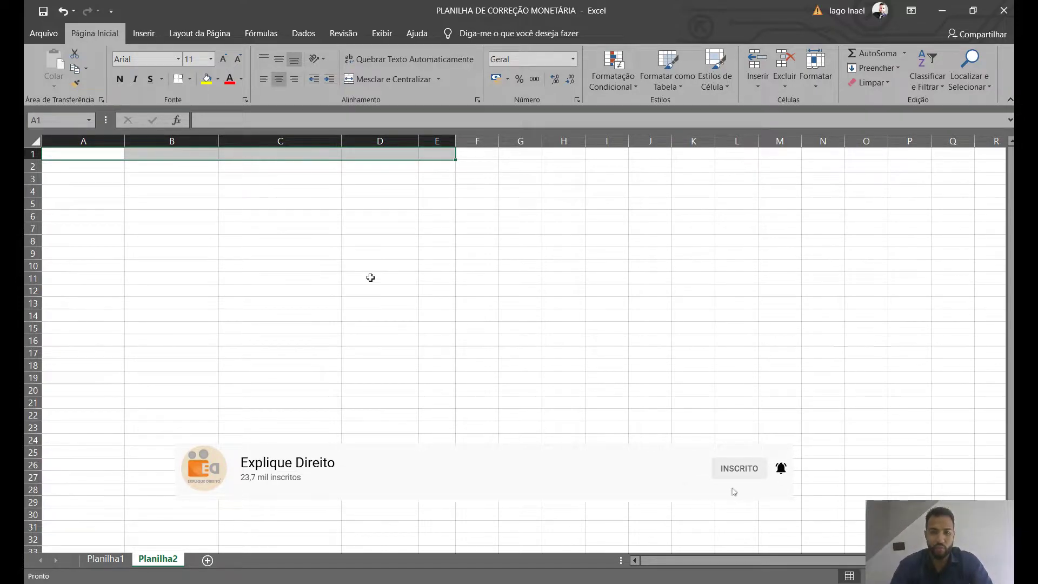
# Enter the header 'MÊS DO DÉBITO' in cell A1
pyautogui.click(151, 223)
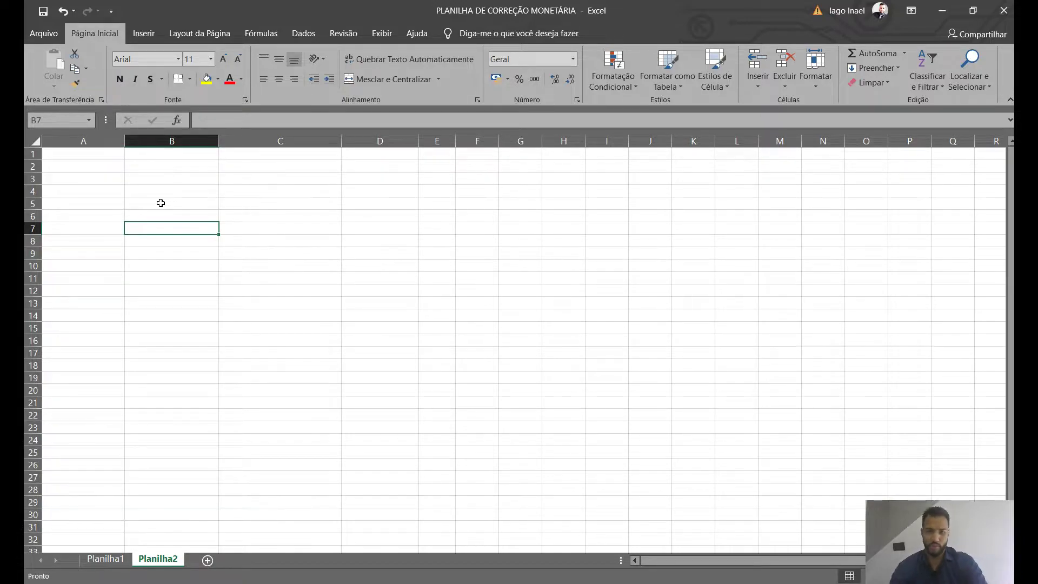
pyautogui.click(85, 155)
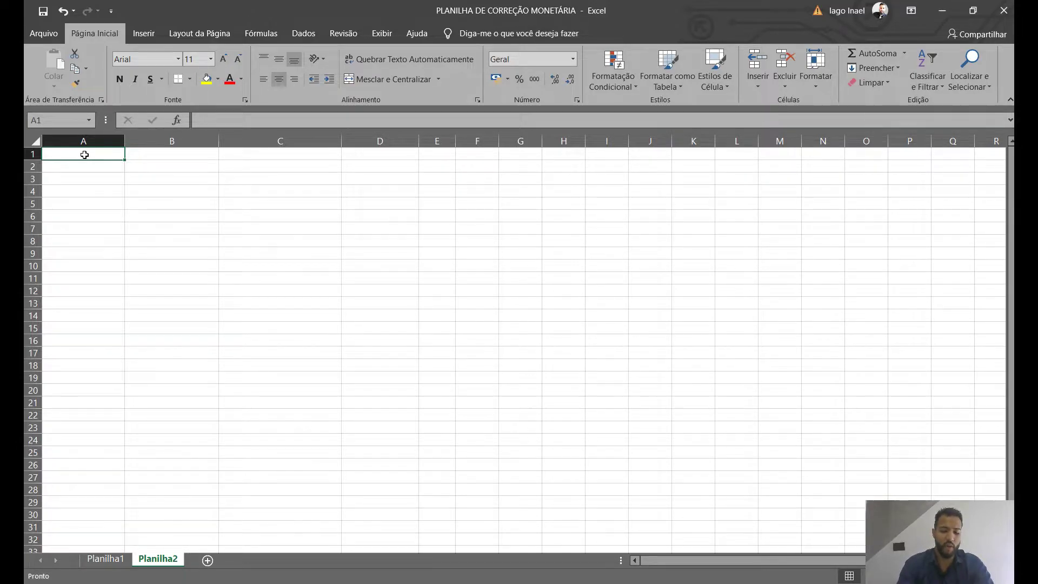
pyautogui.write('MÊS DE')
pyautogui.press('BackSpace')
pyautogui.press('BackSpace')
pyautogui.write('O ')
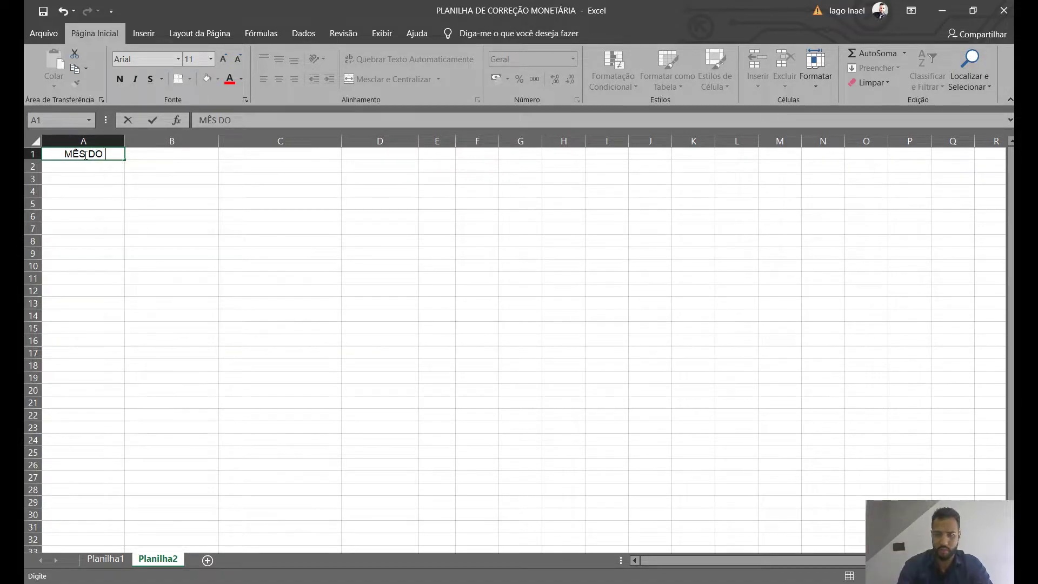
pyautogui.write('DÉBITO')
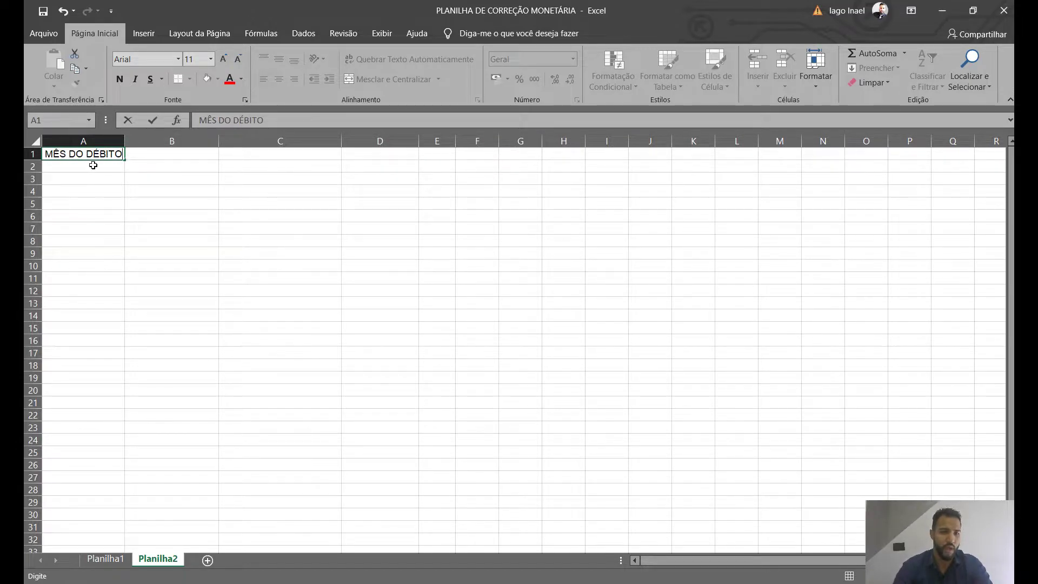
pyautogui.click(92, 166)
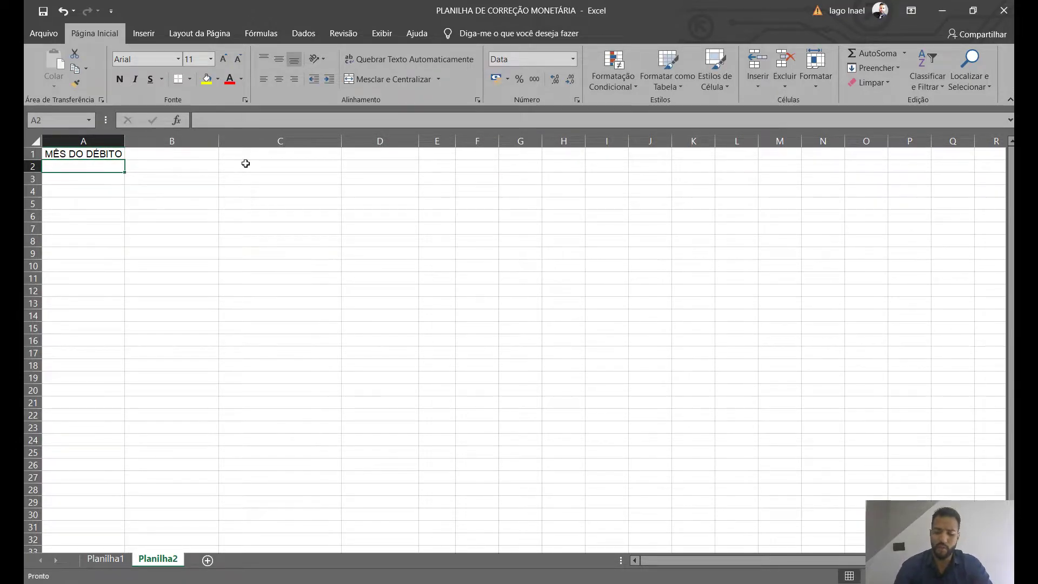
# Enter the monthly dates 01/10/2021 through 01/02/2022 in A2:A6
pyautogui.write('01/')
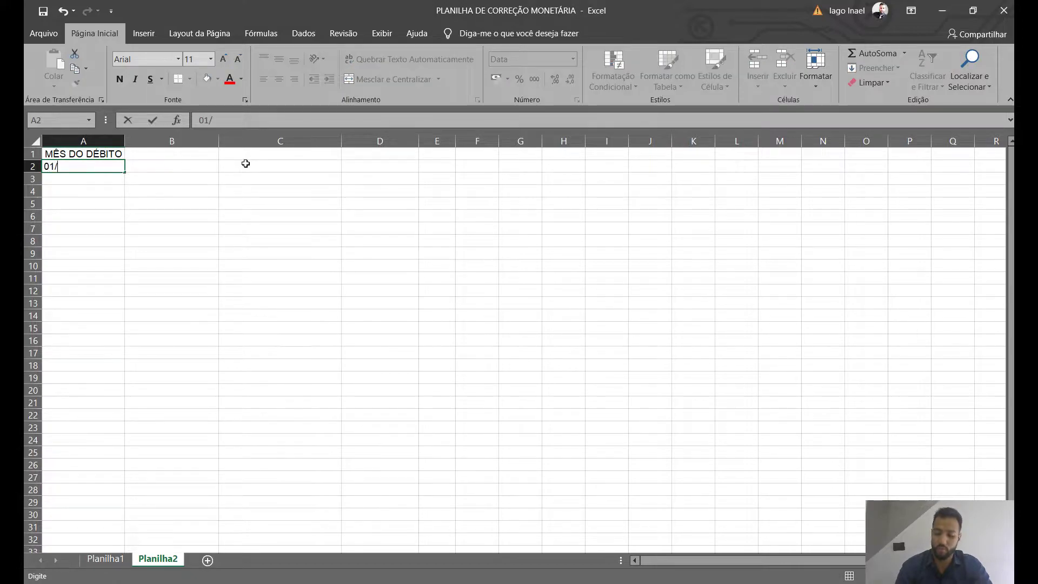
pyautogui.write('10/2021')
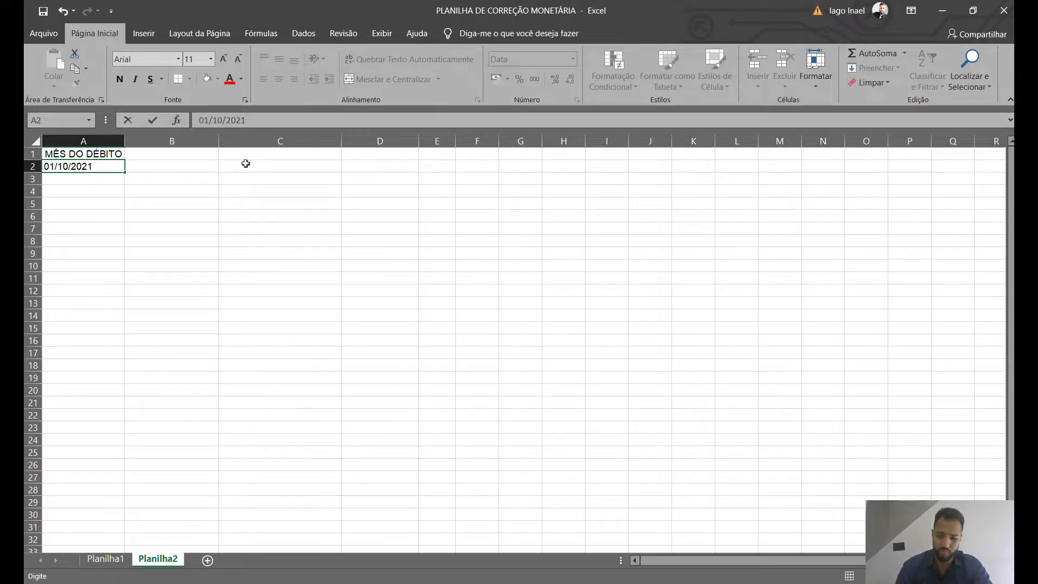
pyautogui.press('Return')
pyautogui.write('01/10')
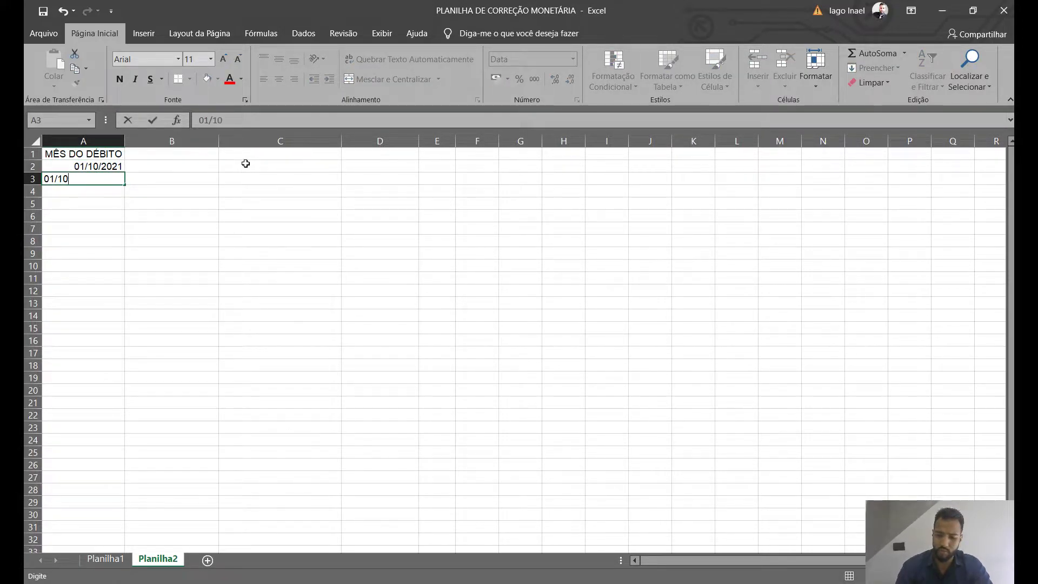
pyautogui.press('BackSpace')
pyautogui.write('1/2021')
pyautogui.press('Return')
pyautogui.write('01/12')
pyautogui.press('Return')
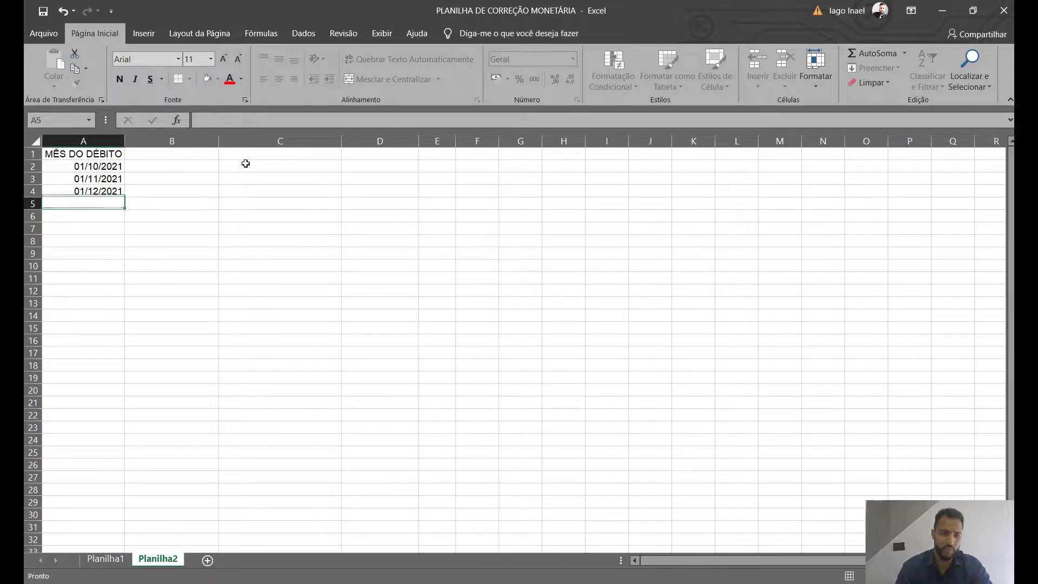
pyautogui.write('01/01/2022')
pyautogui.press('Return')
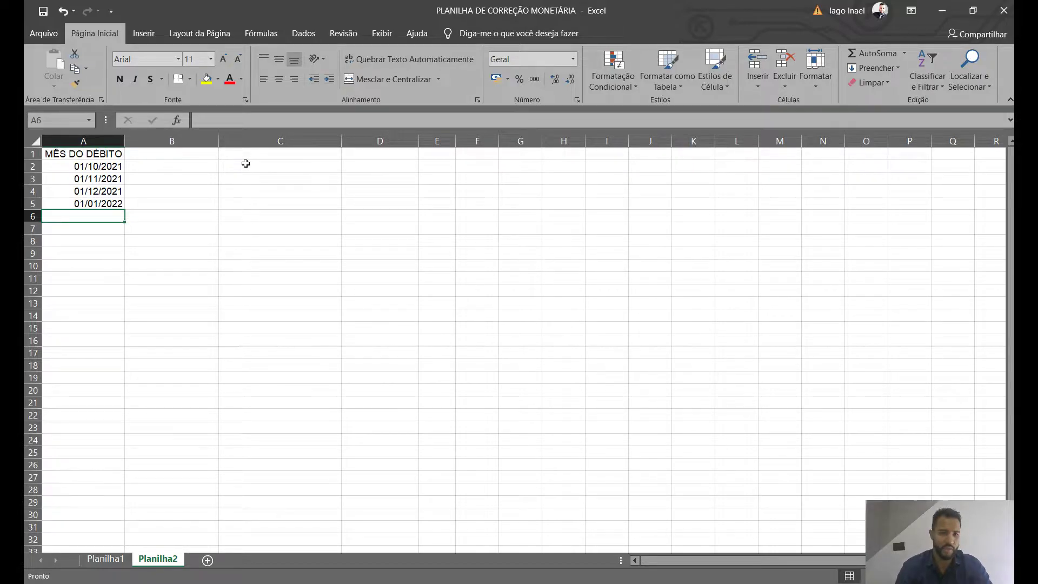
pyautogui.write('01/01')
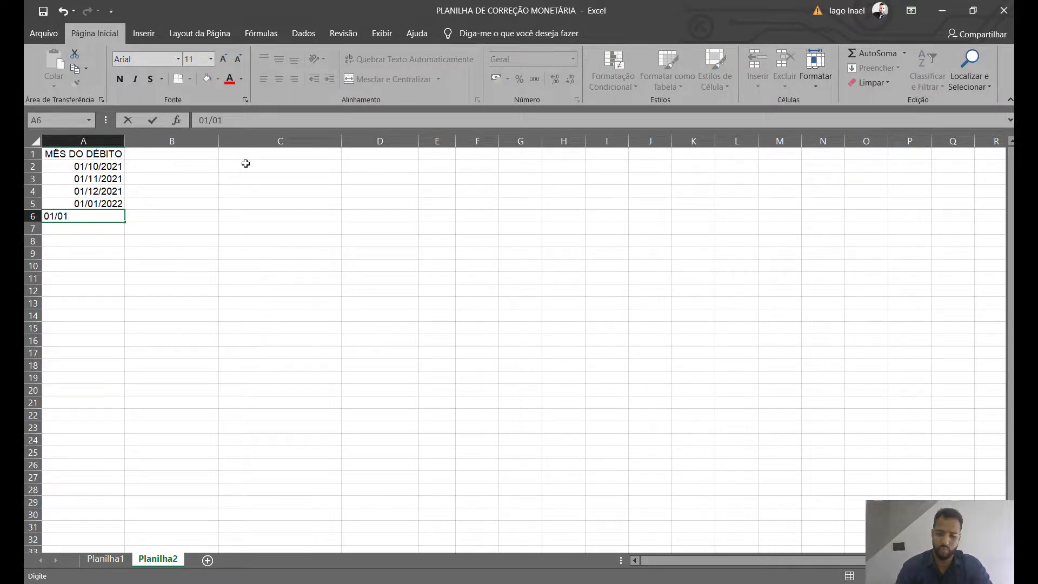
pyautogui.press('BackSpace')
pyautogui.write('2/2022')
pyautogui.press('Return')
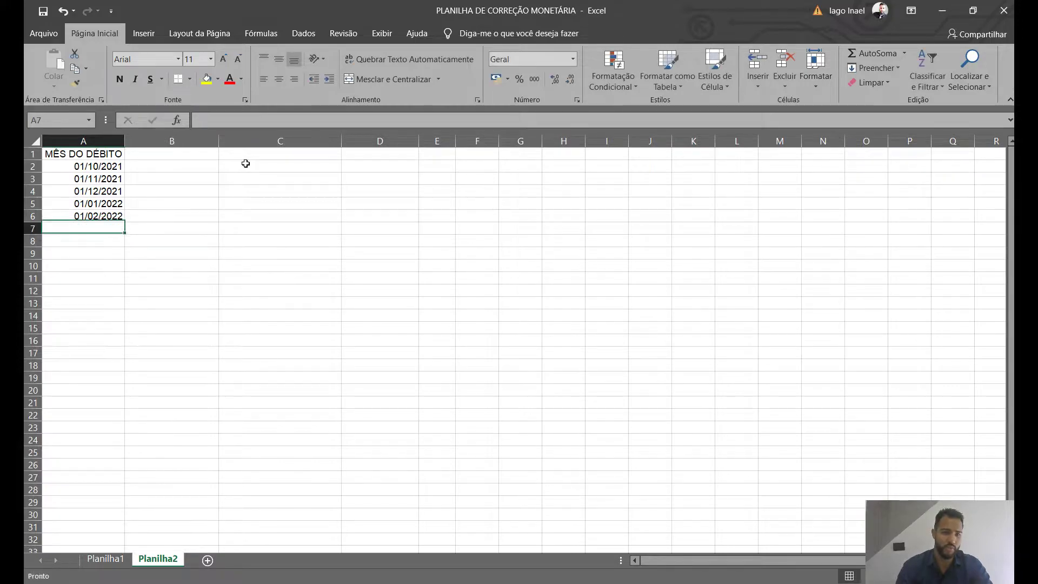
pyautogui.click(198, 155)
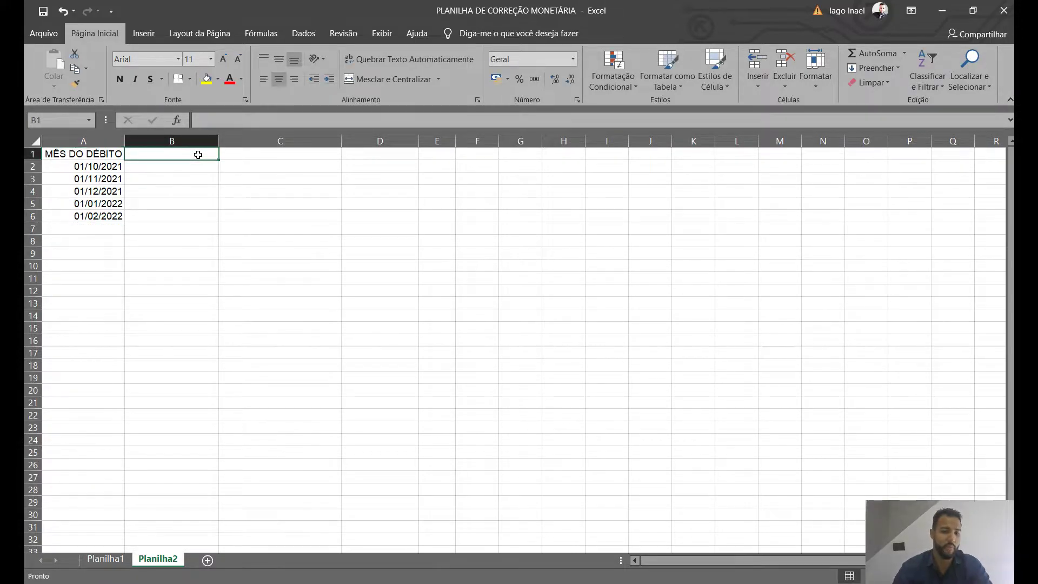
# Enter the header 'VALOR DO DÉBITO' in B1 and 500 in B2
pyautogui.write('VALOR DO DEBITO')
pyautogui.press('BackSpace')
pyautogui.write('É')
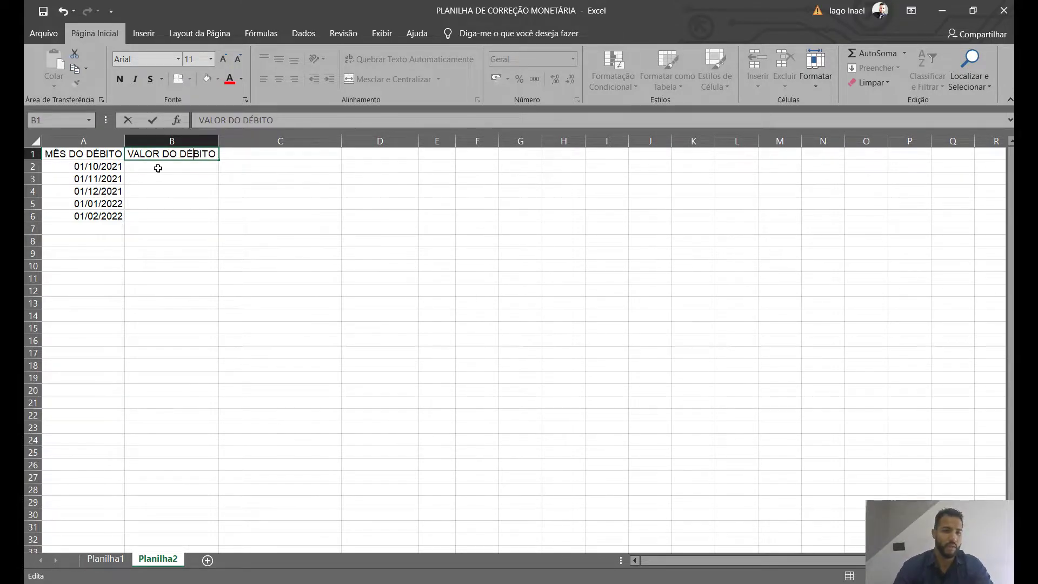
pyautogui.press('Return')
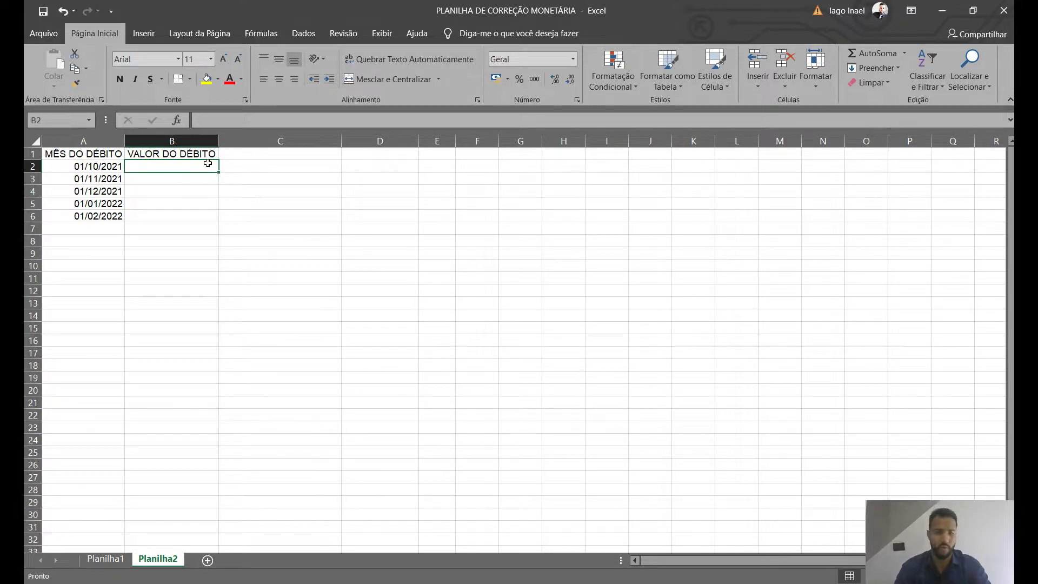
pyautogui.write('500')
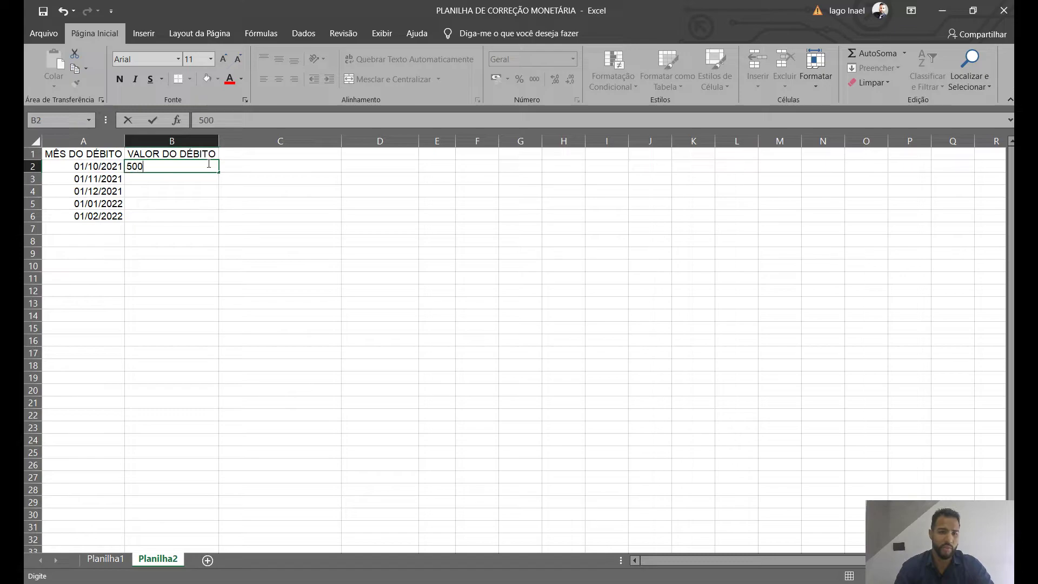
pyautogui.press('Return')
# Apply the Moeda currency number format to all of column B
pyautogui.click(172, 141)
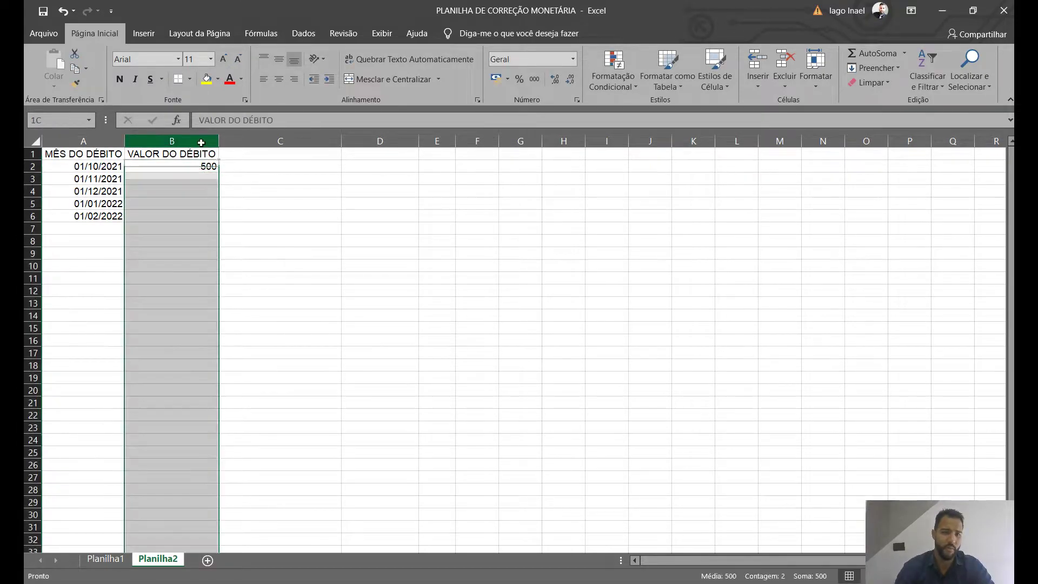
pyautogui.click(526, 57)
pyautogui.write('MoD')
pyautogui.press('Return')
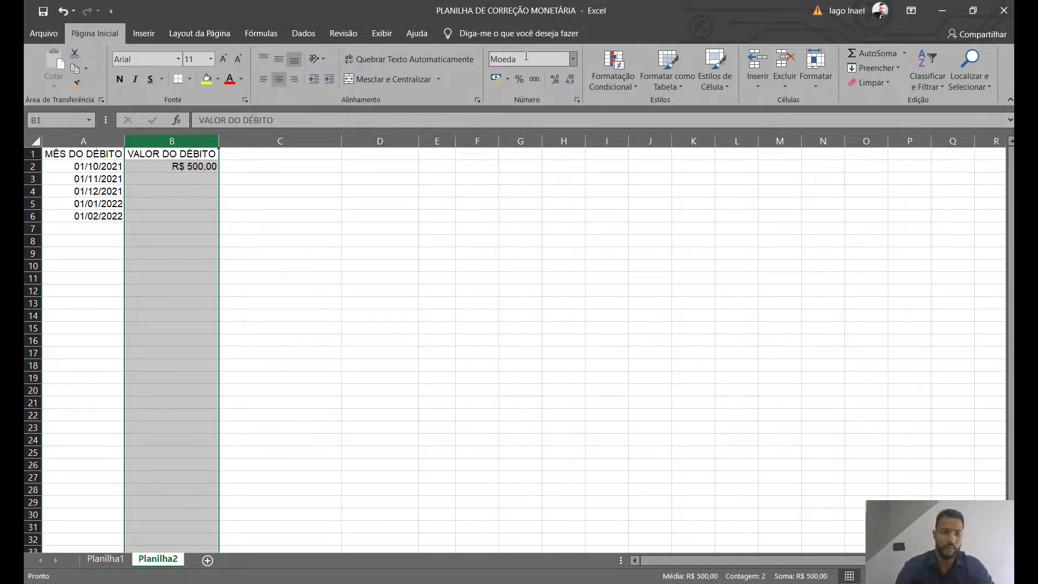
# Fill B3:B6 with the amount 500 each
pyautogui.click(154, 177)
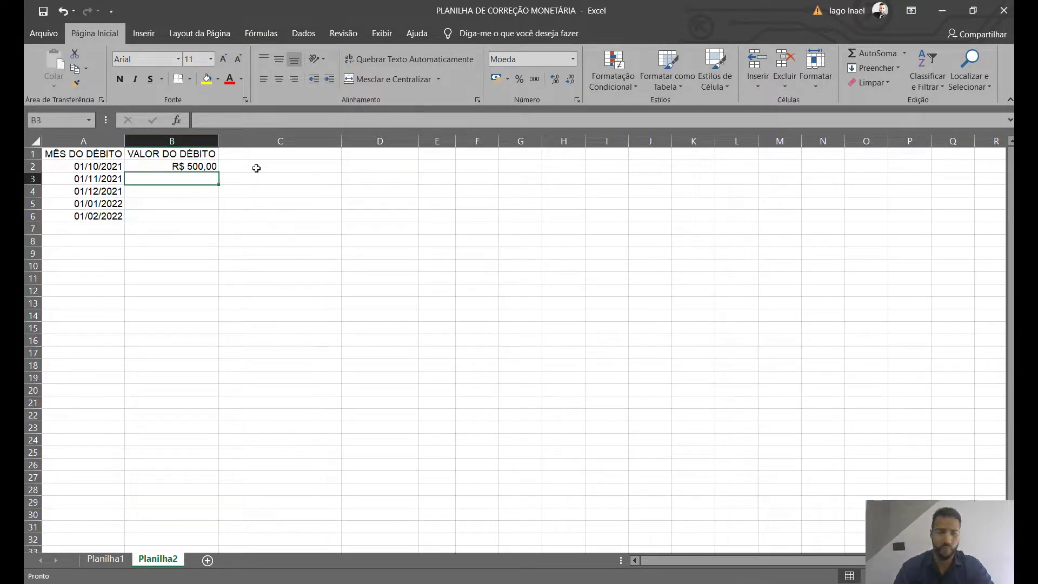
pyautogui.write('500')
pyautogui.press('Return')
pyautogui.write('500')
pyautogui.press('Return')
pyautogui.write('500')
pyautogui.press('Return')
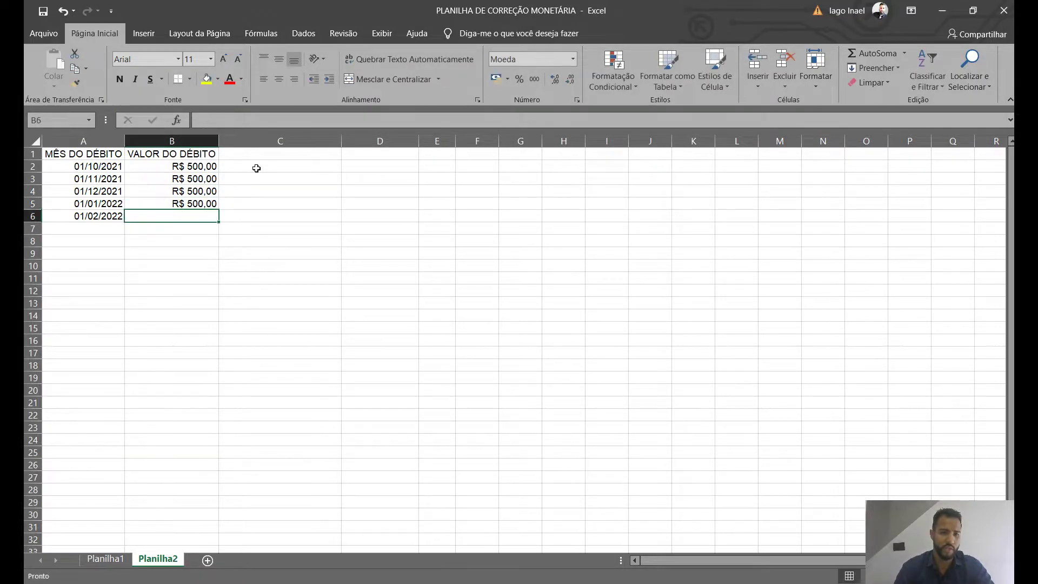
pyautogui.write('500')
pyautogui.press('Return')
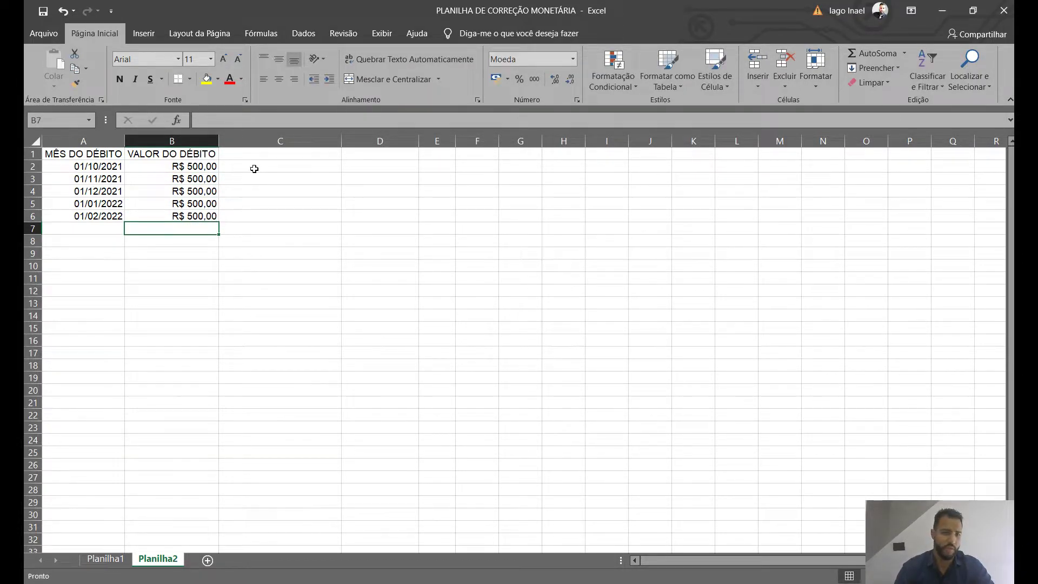
pyautogui.click(282, 155)
# Enter the header 'VALOR DA C. M.' in C1 and select the empty C2:C6 range
pyautogui.write('VALOR DA C. M.')
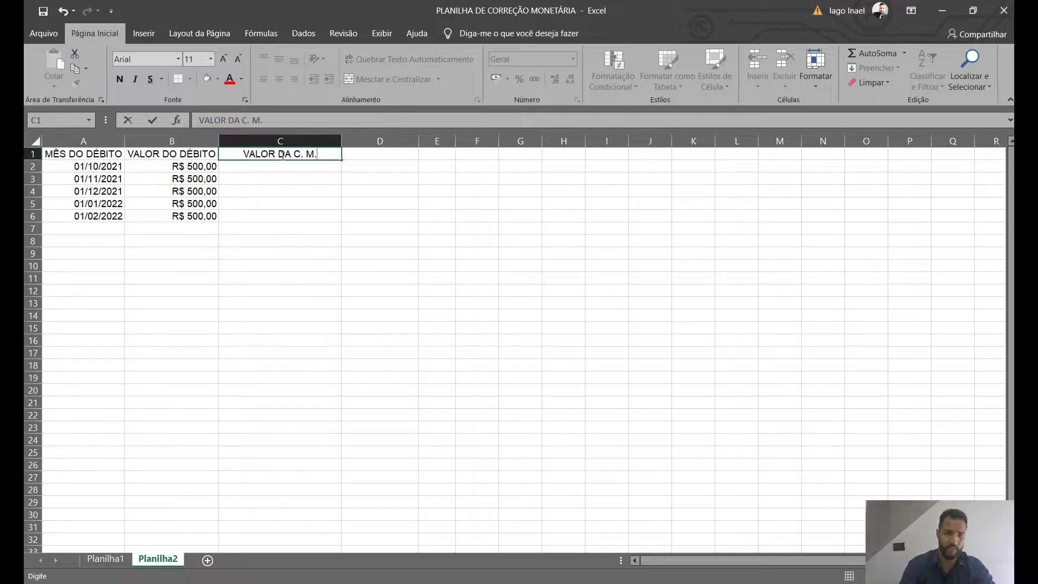
pyautogui.click(276, 193)
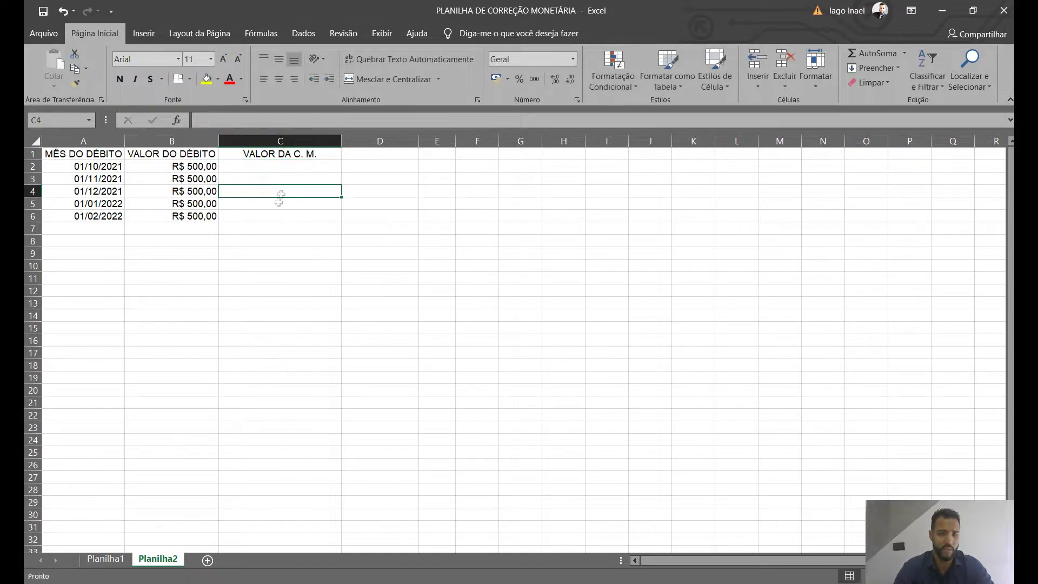
pyautogui.click(270, 170)
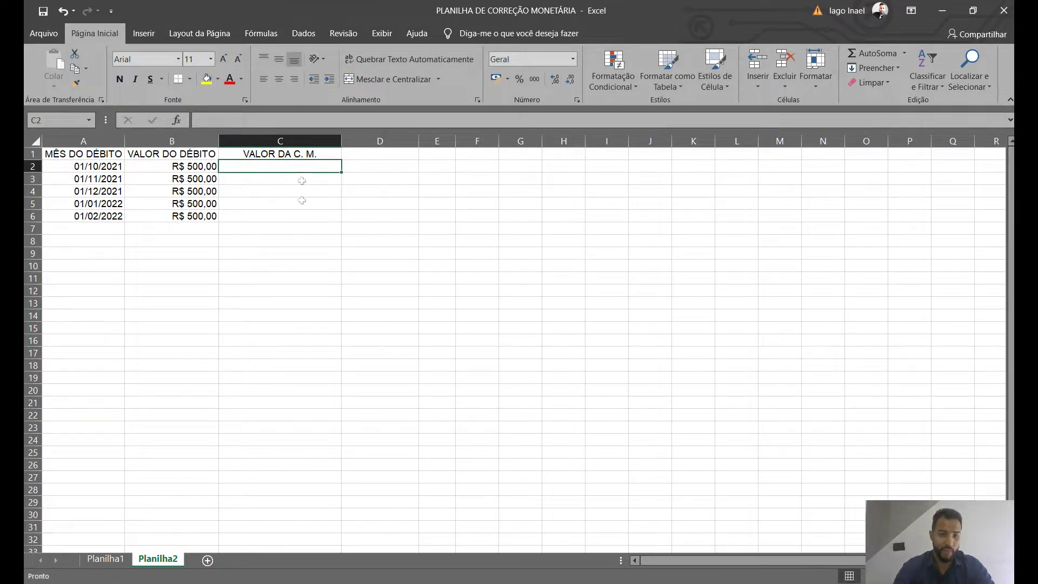
pyautogui.moveTo(295, 169); pyautogui.dragTo(296, 221)
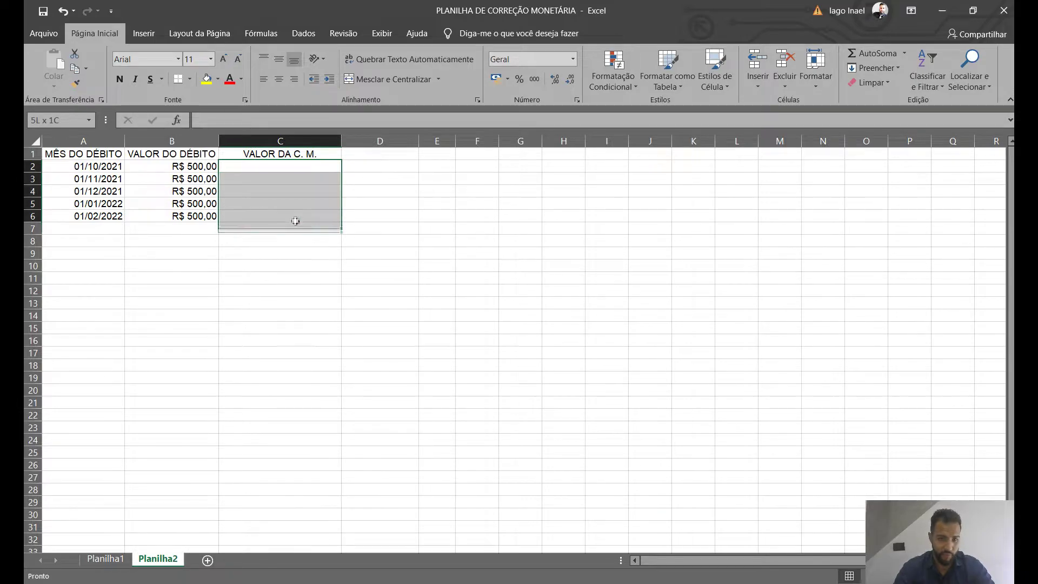
# Add headers 'VALOR DO JURO' in D1 and 'TOTAL DO DÉBITO' in E1
pyautogui.click(384, 154)
pyautogui.write('VALOR DO')
pyautogui.press('BackSpace')
pyautogui.press('BackSpace')
pyautogui.press('BackSpace')
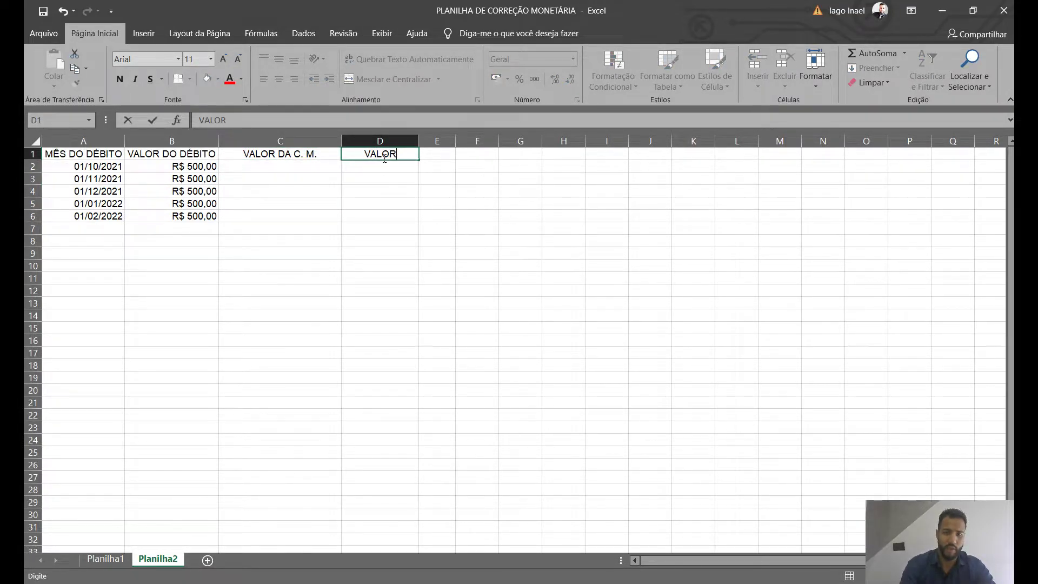
pyautogui.write(' DO JURO')
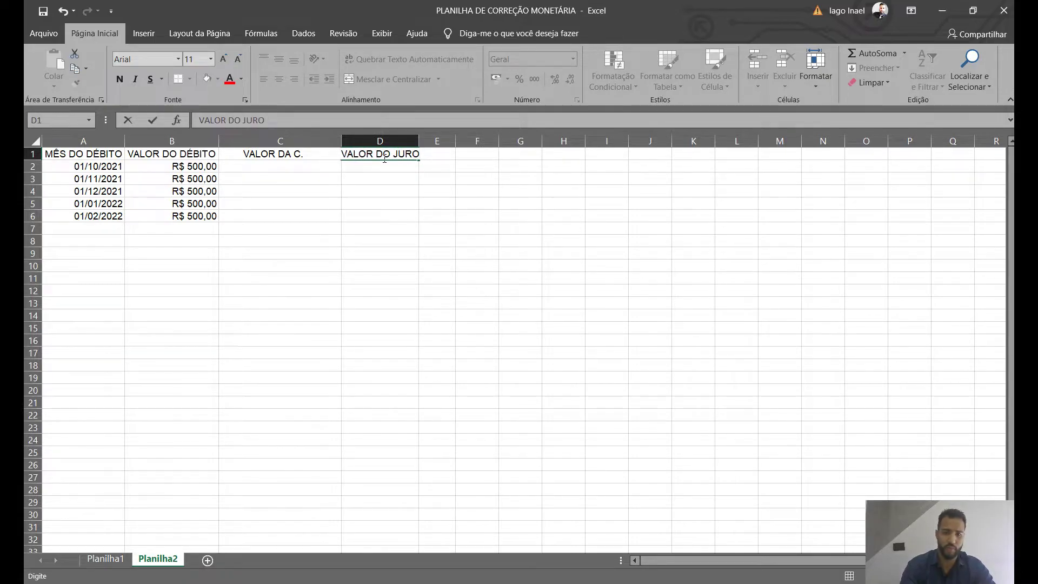
pyautogui.click(441, 177)
pyautogui.click(448, 154)
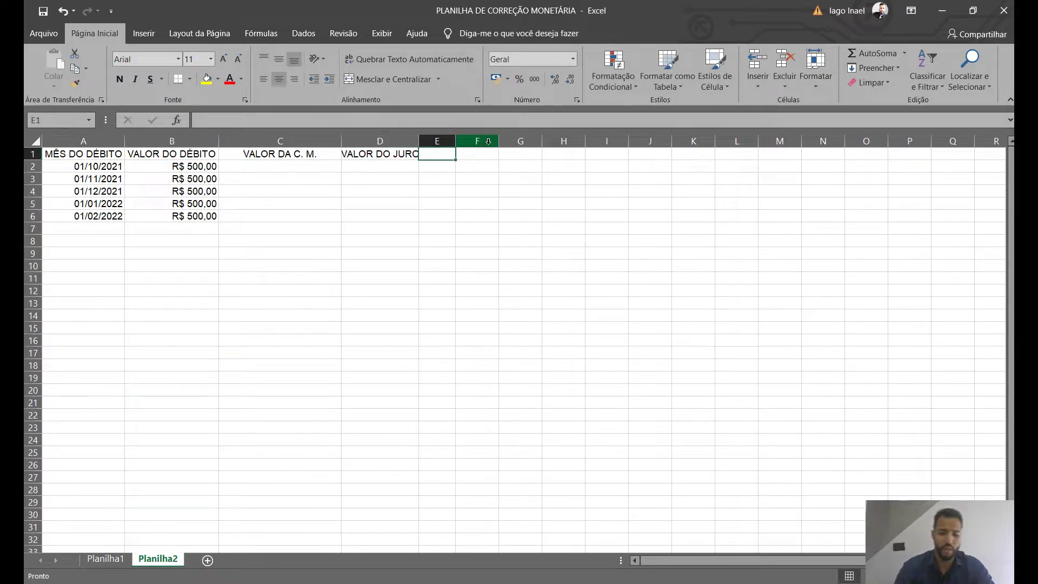
pyautogui.write('TOTAL DO DEBIT')
pyautogui.press('BackSpace')
pyautogui.press('BackSpace')
pyautogui.press('BackSpace')
pyautogui.press('BackSpace')
pyautogui.write('ÉBITO')
pyautogui.click(644, 403)
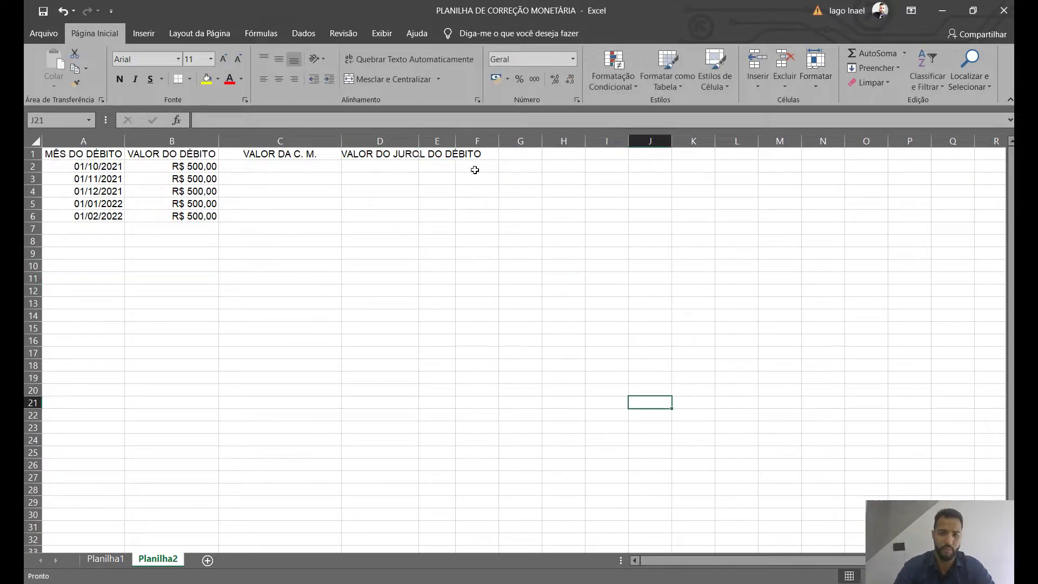
# Autofit columns D and E to fit their headers
pyautogui.doubleClick(455, 141)
pyautogui.doubleClick(418, 141)
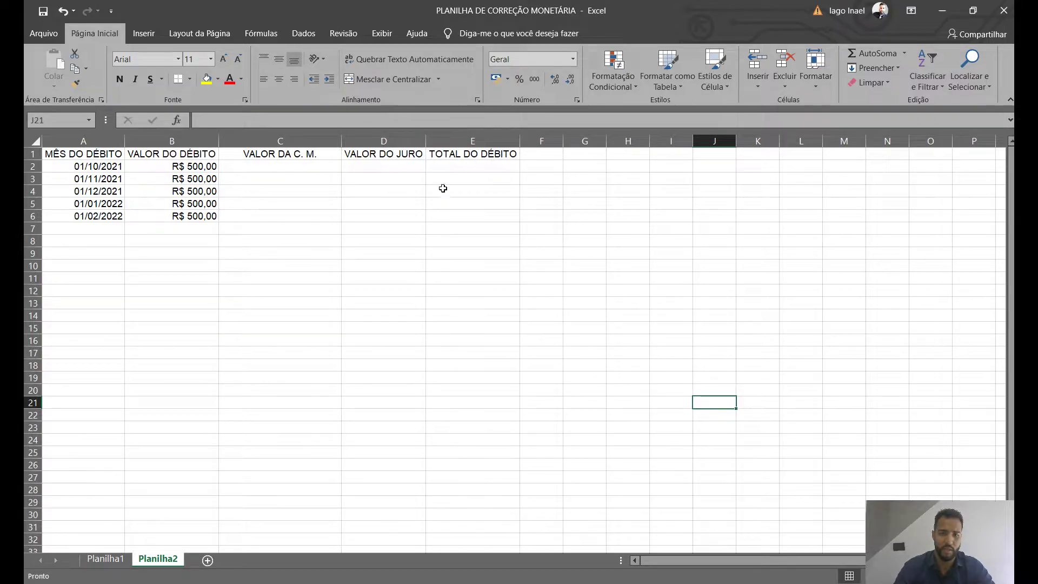
pyautogui.click(443, 188)
pyautogui.click(234, 166)
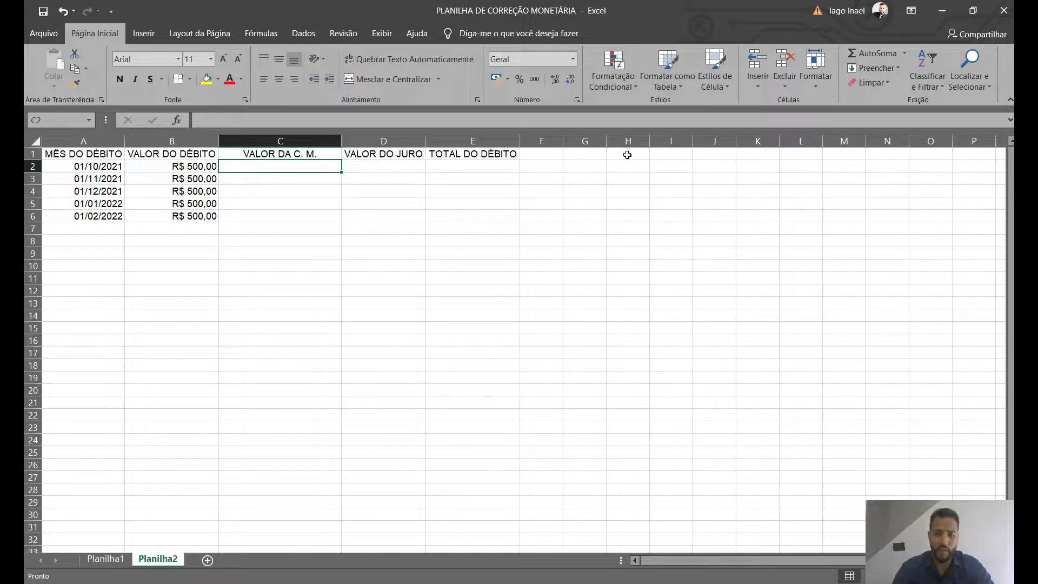
# Mark out the spare G1:I10 helper area and start a new Chrome tab
pyautogui.moveTo(595, 156)
pyautogui.mouseDown()
pyautogui.moveTo(633, 352)
pyautogui.moveTo(666, 259)
pyautogui.mouseUp()
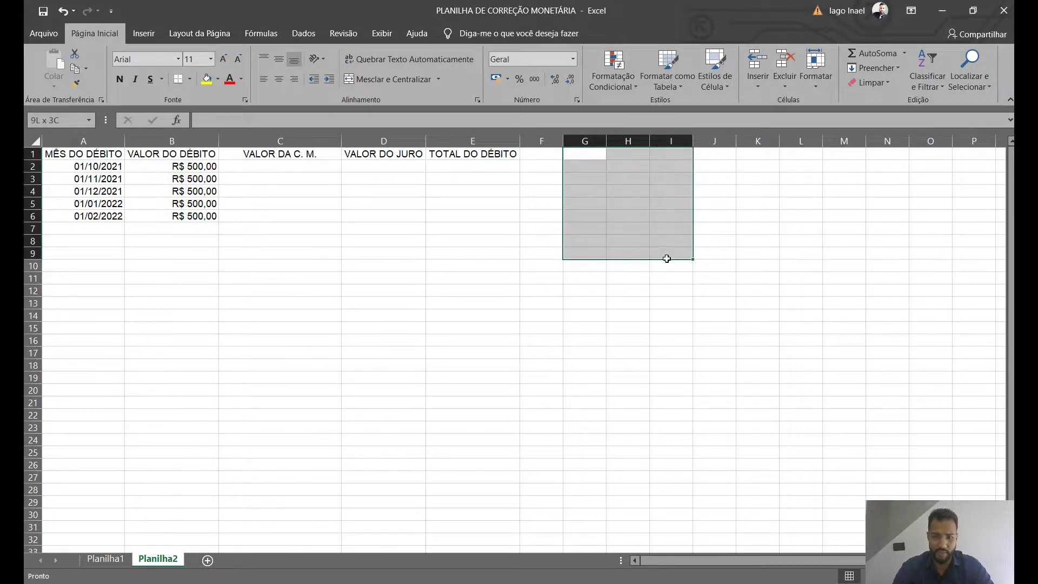
pyautogui.moveTo(666, 258)
pyautogui.mouseDown()
pyautogui.moveTo(588, 153)
pyautogui.moveTo(687, 382)
pyautogui.mouseUp()
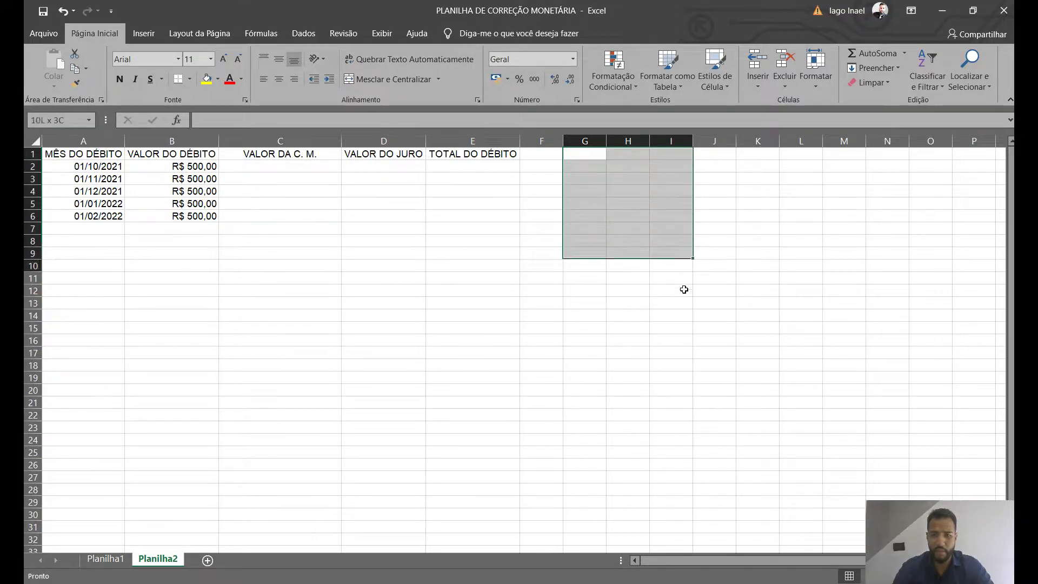
pyautogui.moveTo(687, 382); pyautogui.dragTo(588, 155)
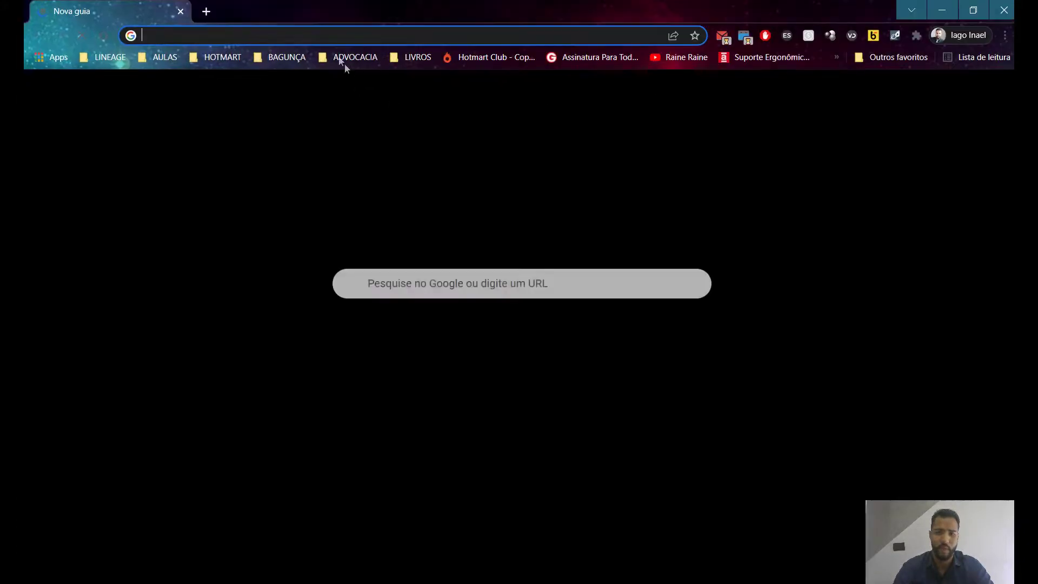
pyautogui.click(332, 33)
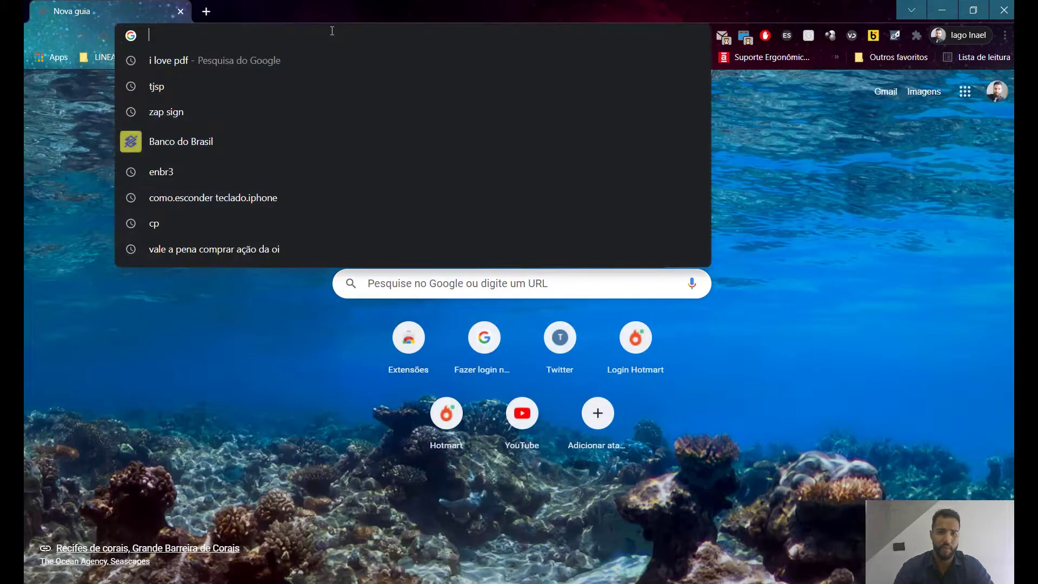
# Search 'tabela correção monetária tjsp' and open TabelaDebitosJudiciais.pdf to its 2021 index table
pyautogui.write('TABELA')
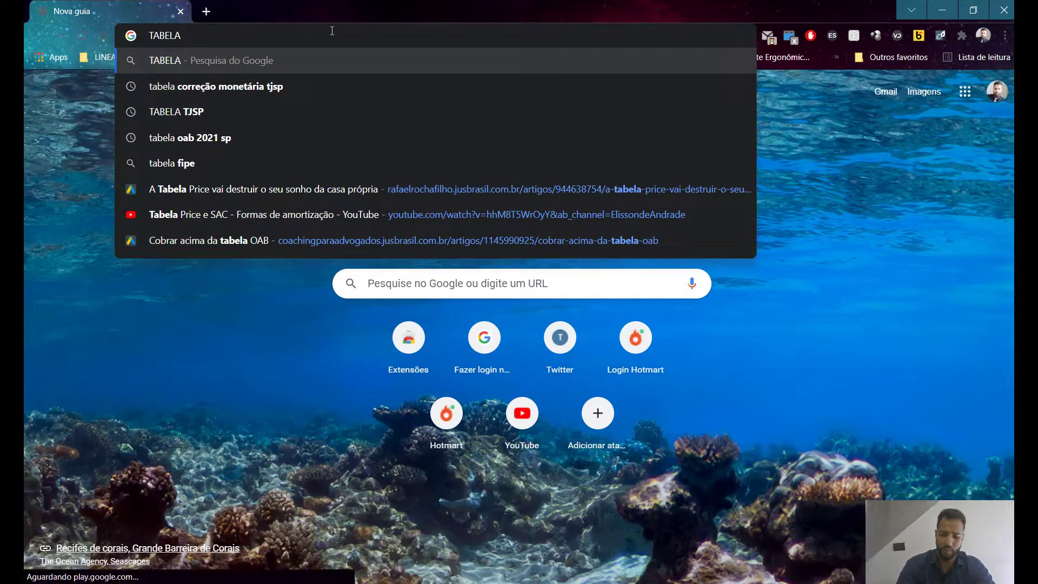
pyautogui.click(260, 95)
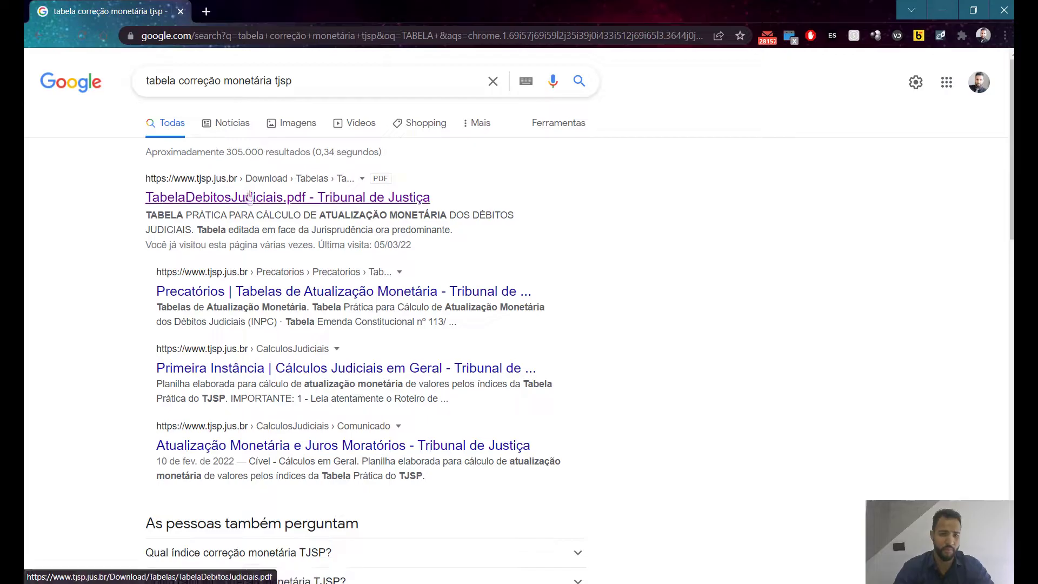
pyautogui.click(248, 203)
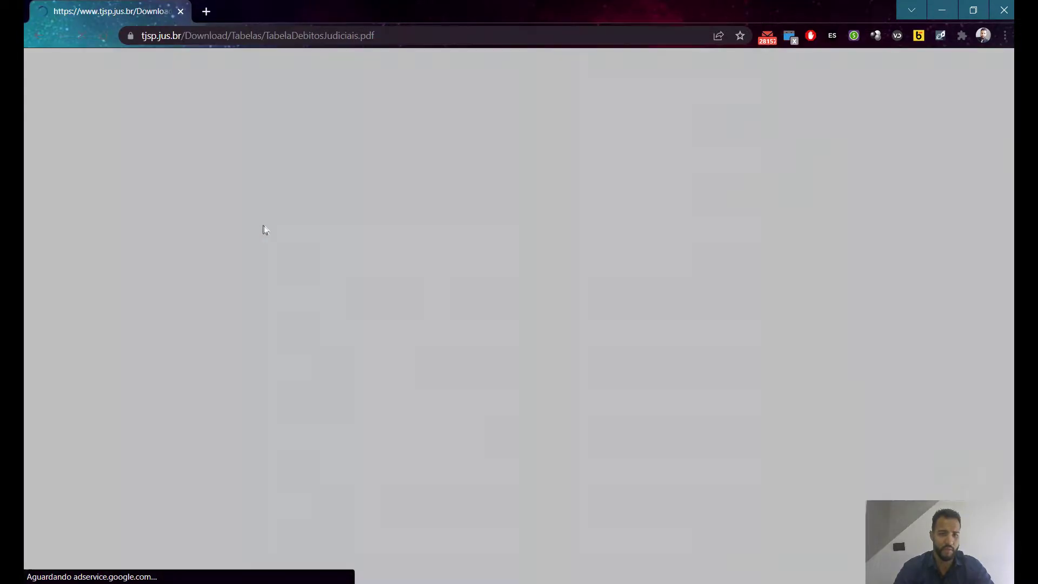
pyautogui.scroll(-10, 922, 207)
pyautogui.scroll(-8, 922, 208)
pyautogui.scroll(-3, 923, 208)
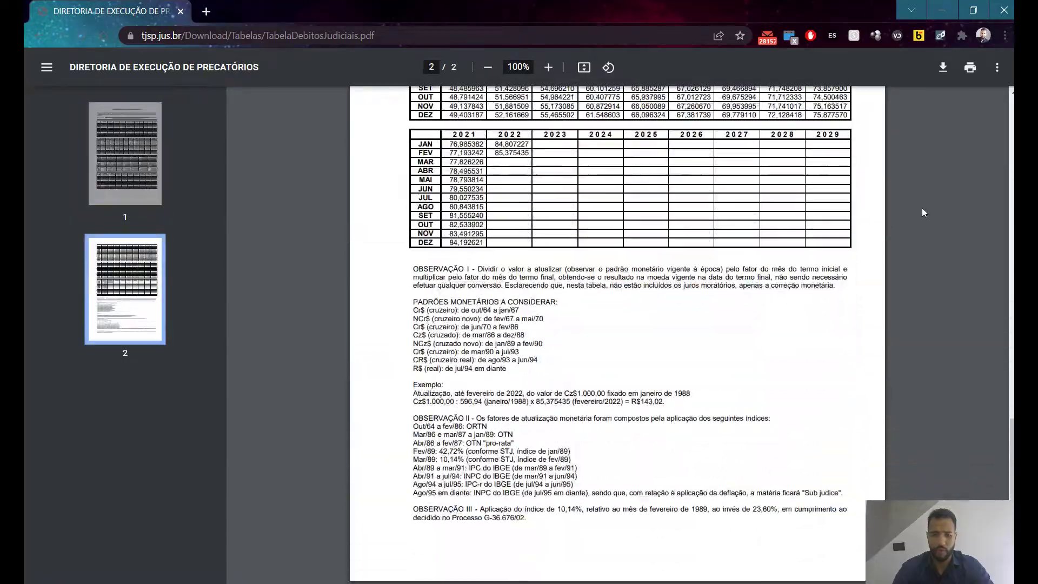
pyautogui.scroll(5, 500, 295)
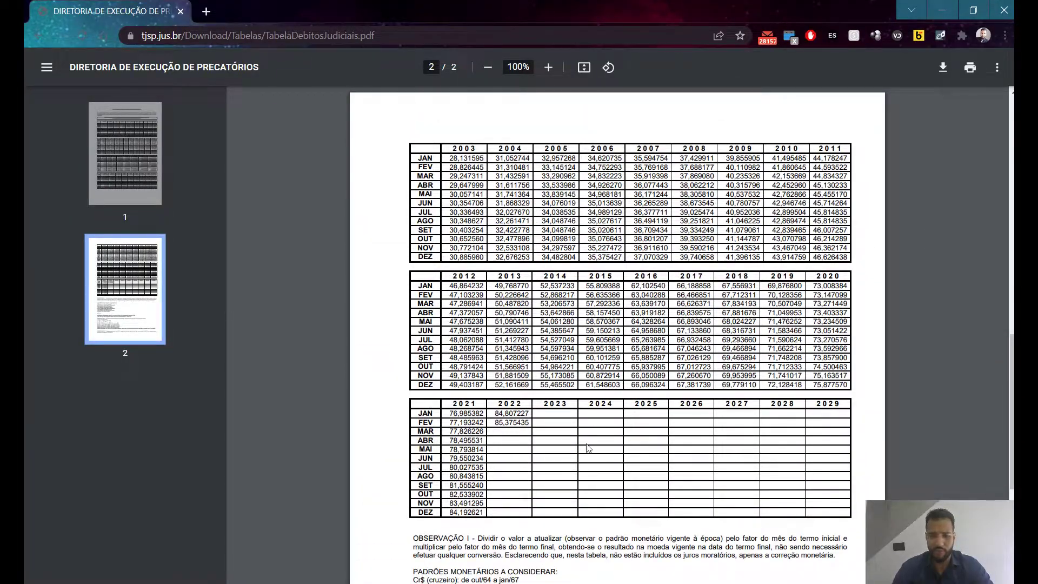
# Select the October 2021 index 82,533902 in the PDF
pyautogui.hotkey('alt', 'Tab')
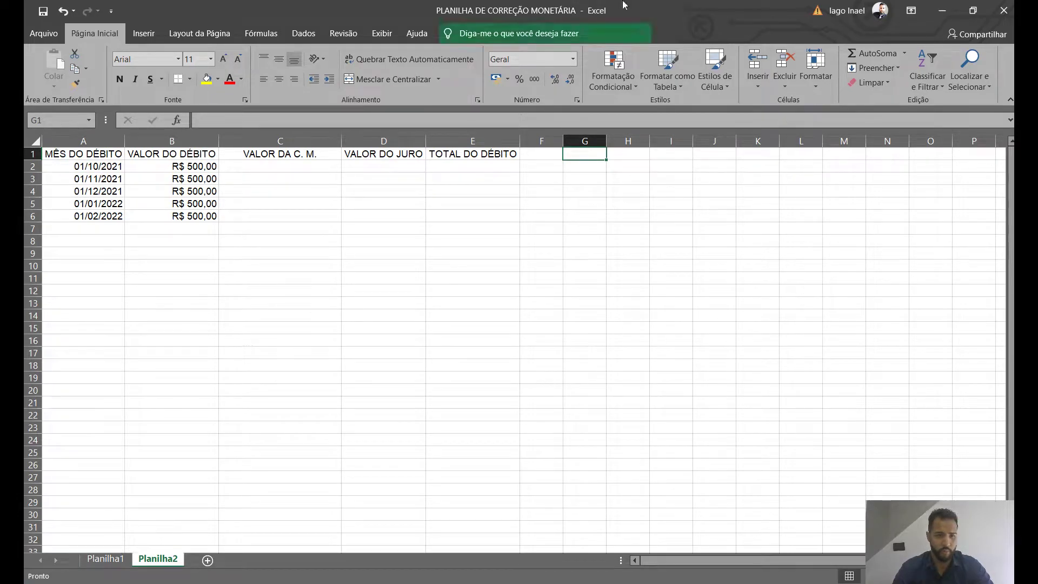
pyautogui.click(942, 10)
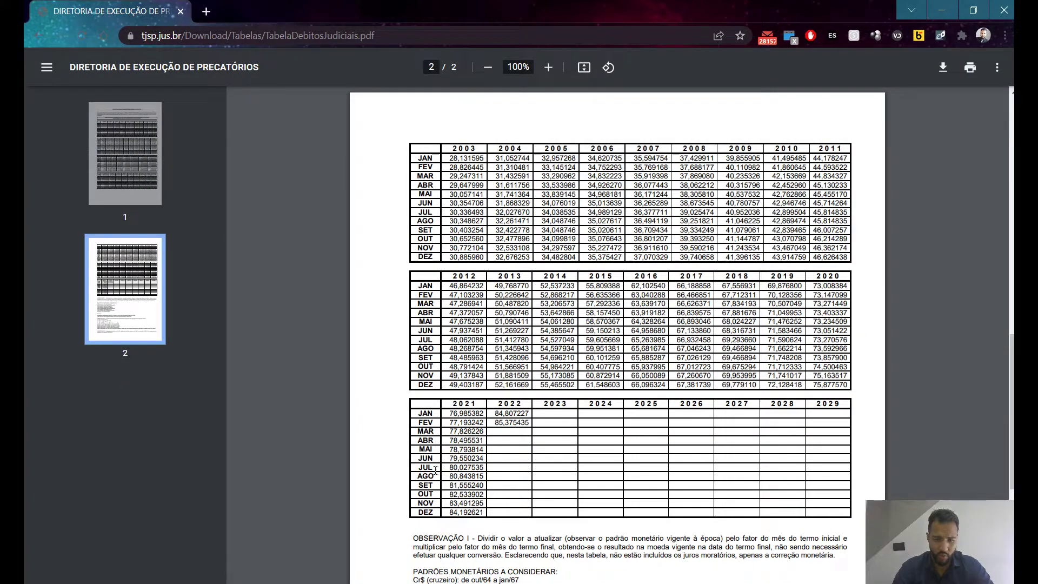
pyautogui.click(468, 494)
pyautogui.moveTo(484, 490); pyautogui.dragTo(452, 492)
# Paste the October 2021 index 82,5339 into G2 as a value
pyautogui.hotkey('alt', 'Tab')
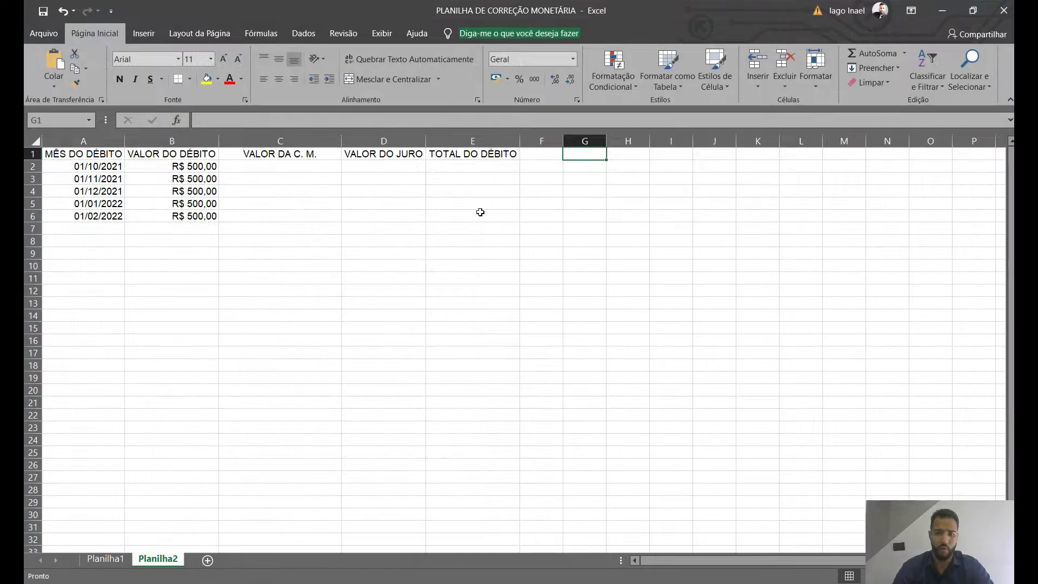
pyautogui.click(81, 167)
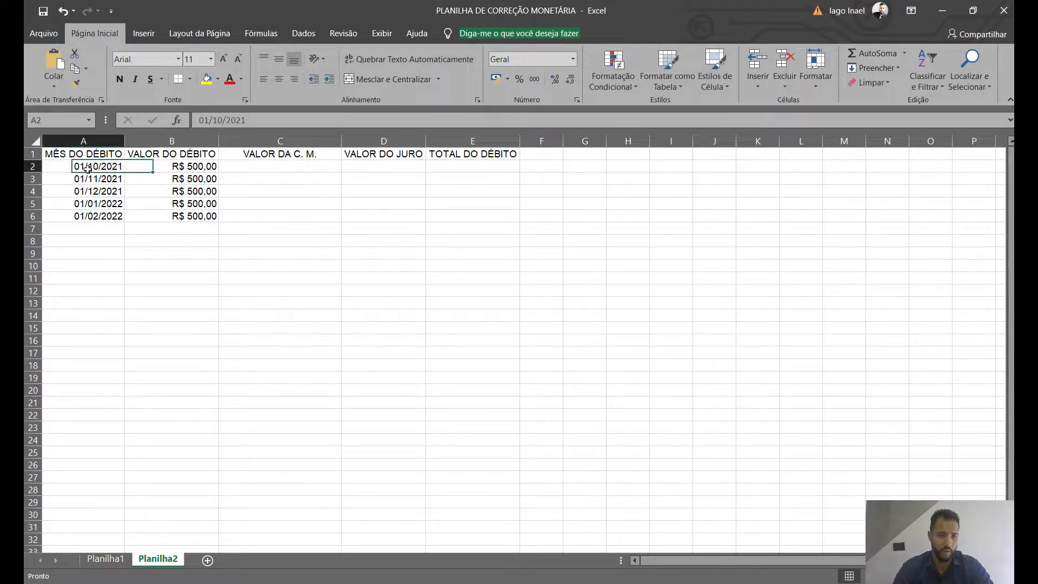
pyautogui.moveTo(82, 168); pyautogui.dragTo(583, 164)
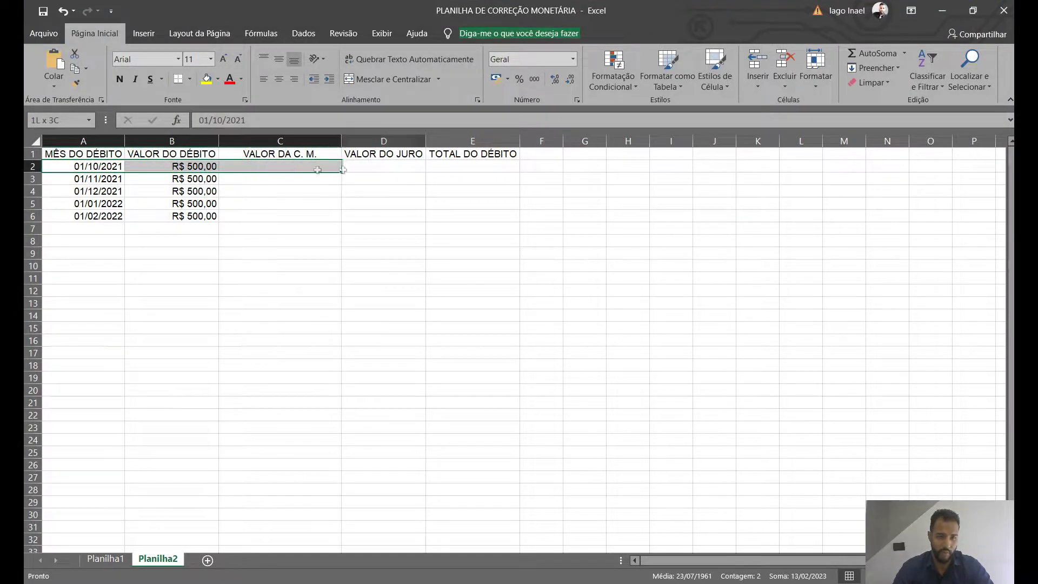
pyautogui.click(583, 165)
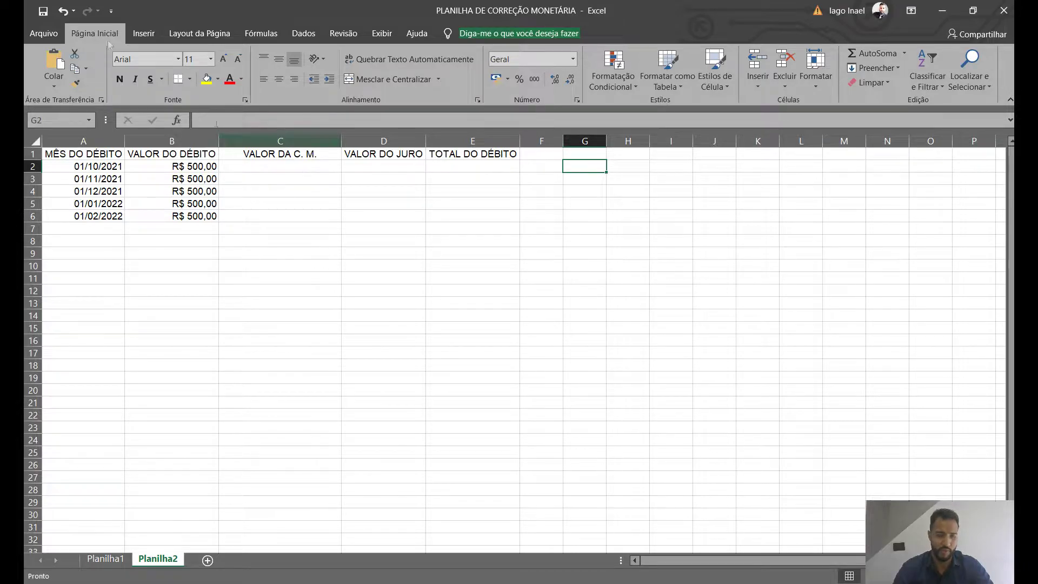
pyautogui.click(54, 86)
pyautogui.click(88, 116)
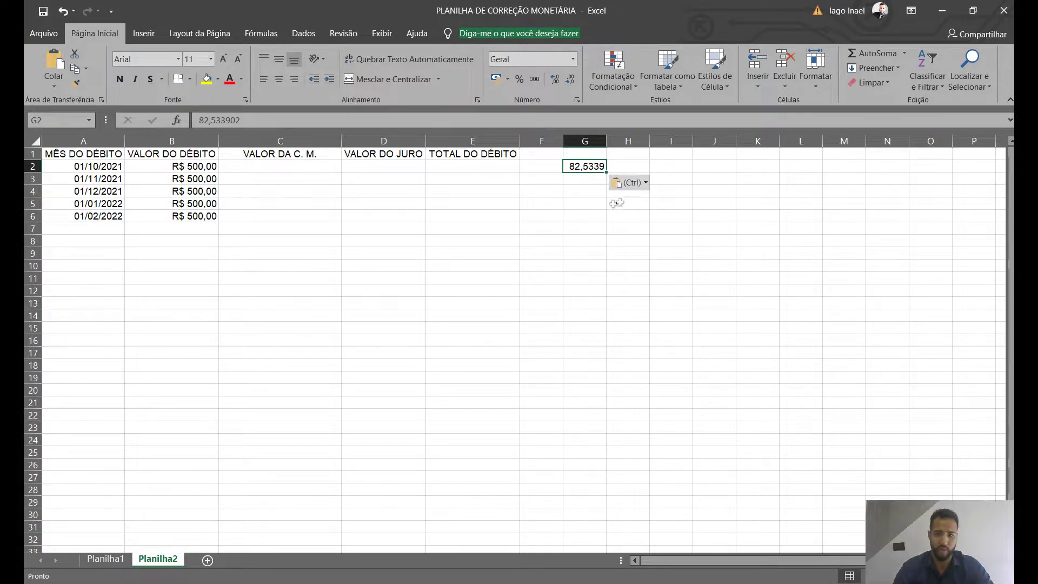
pyautogui.click(590, 180)
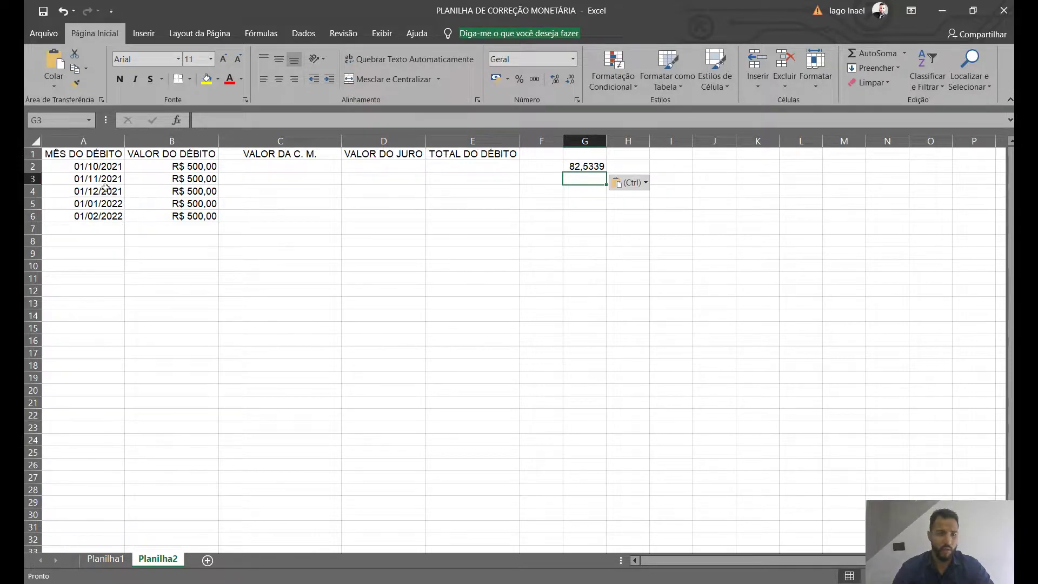
# Copy the November 2021 index 83,491295 from the PDF and paste it into G3
pyautogui.hotkey('alt', 'Tab')
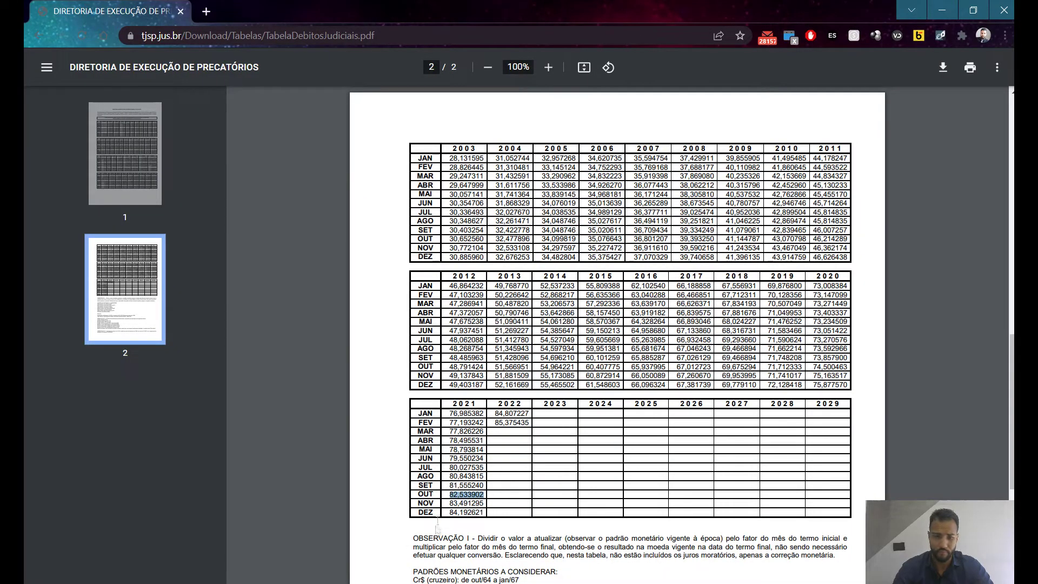
pyautogui.moveTo(446, 503); pyautogui.dragTo(487, 502)
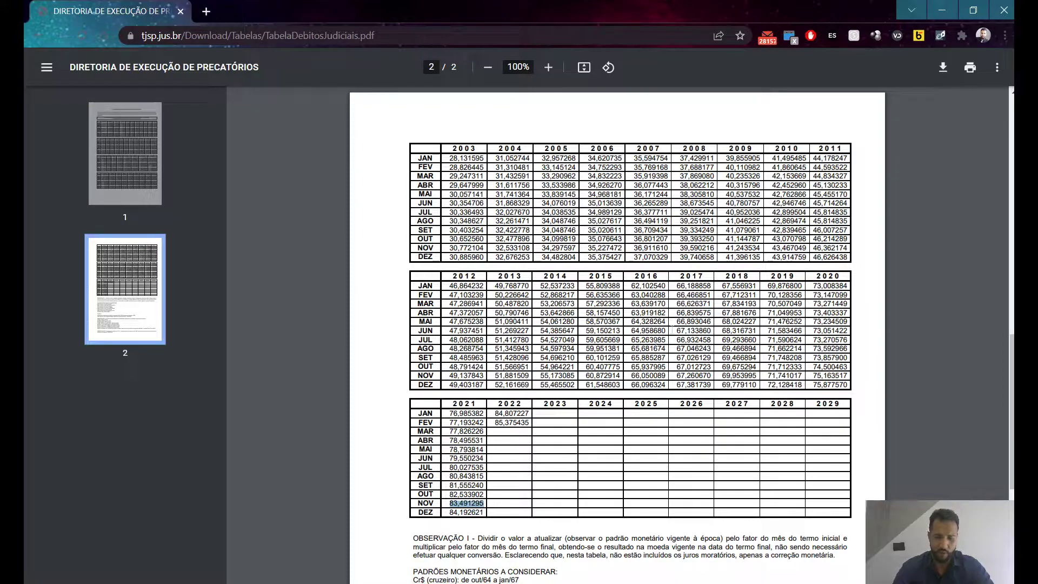
pyautogui.hotkey('alt', 'Tab')
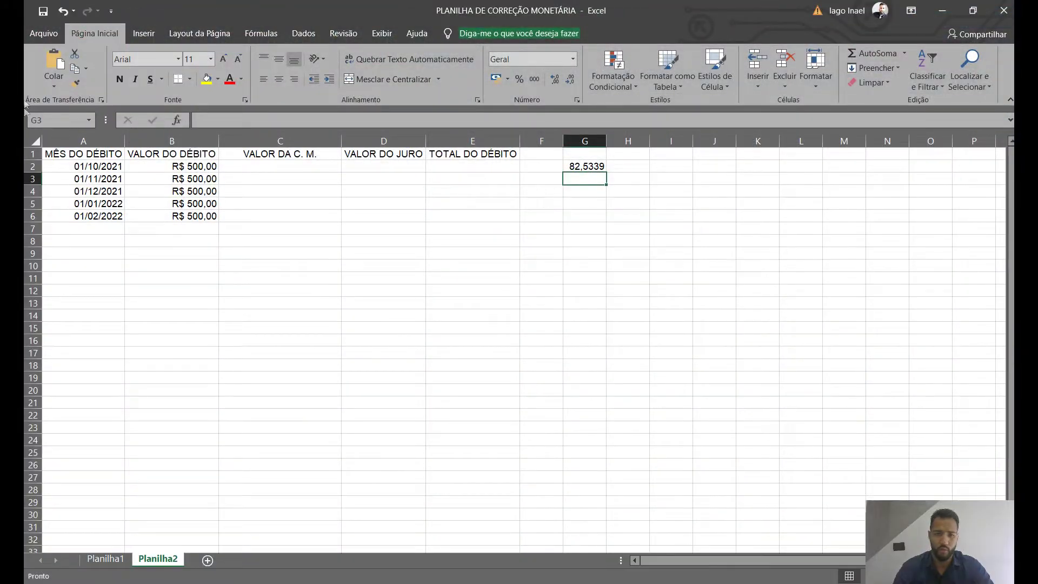
pyautogui.moveTo(70, 179); pyautogui.dragTo(591, 178)
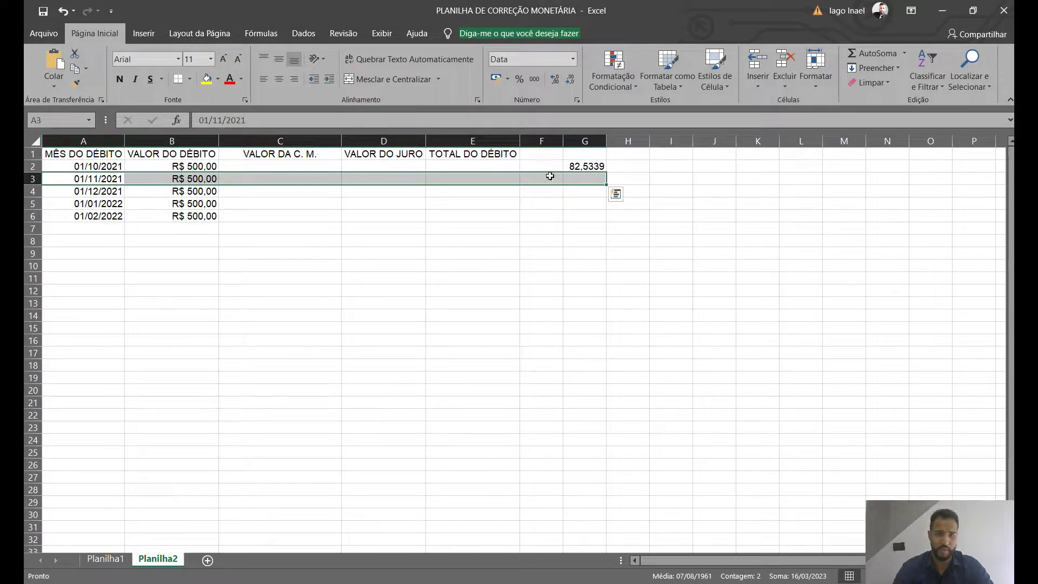
pyautogui.click(573, 178)
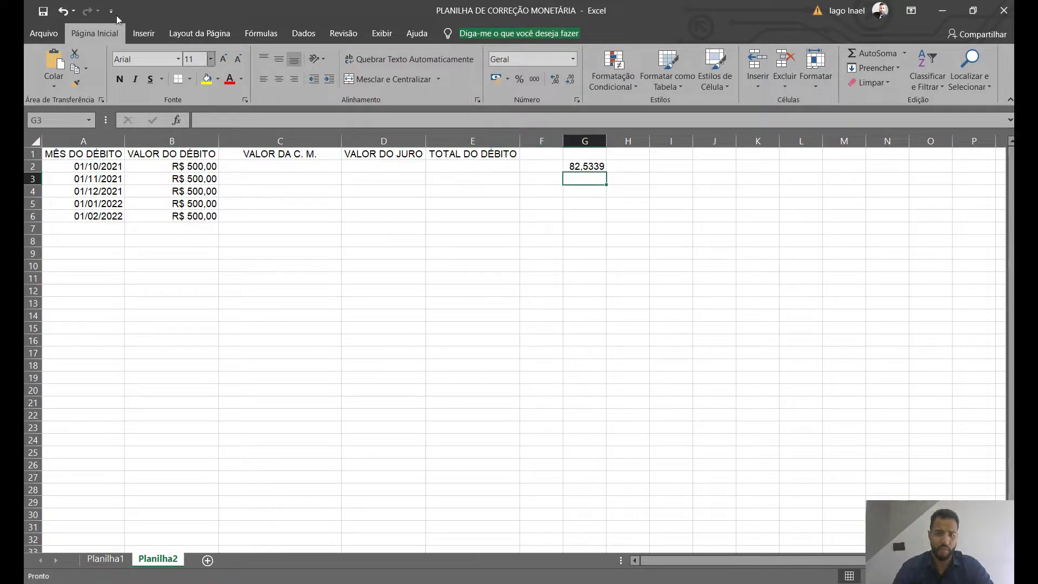
pyautogui.click(54, 87)
pyautogui.click(72, 116)
pyautogui.click(595, 200)
pyautogui.click(592, 190)
# Copy the December 2021 index 84,192621 from the PDF and paste it into G4
pyautogui.hotkey('alt', 'Tab')
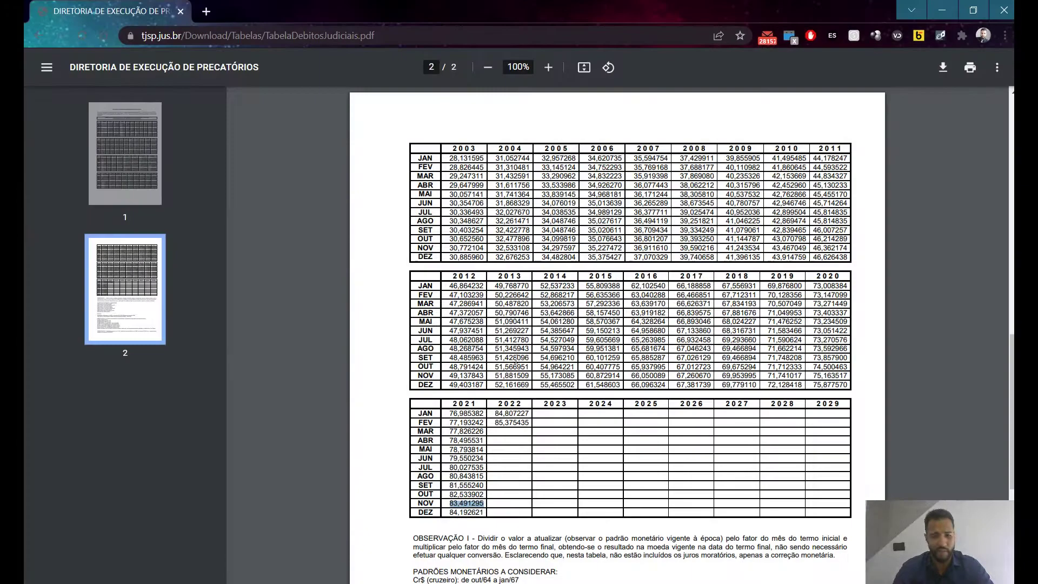
pyautogui.moveTo(486, 511); pyautogui.dragTo(453, 514)
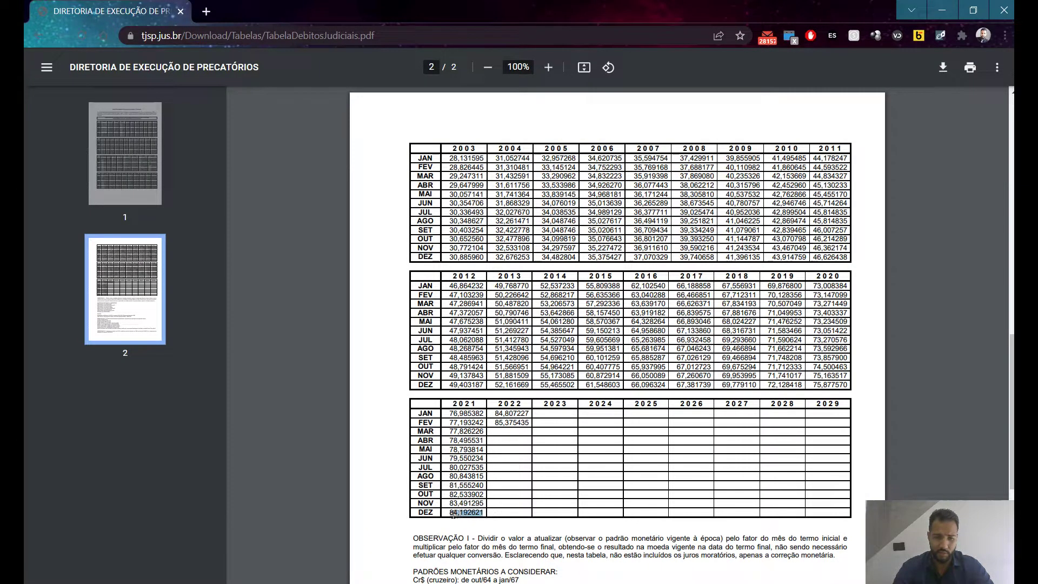
pyautogui.click(942, 9)
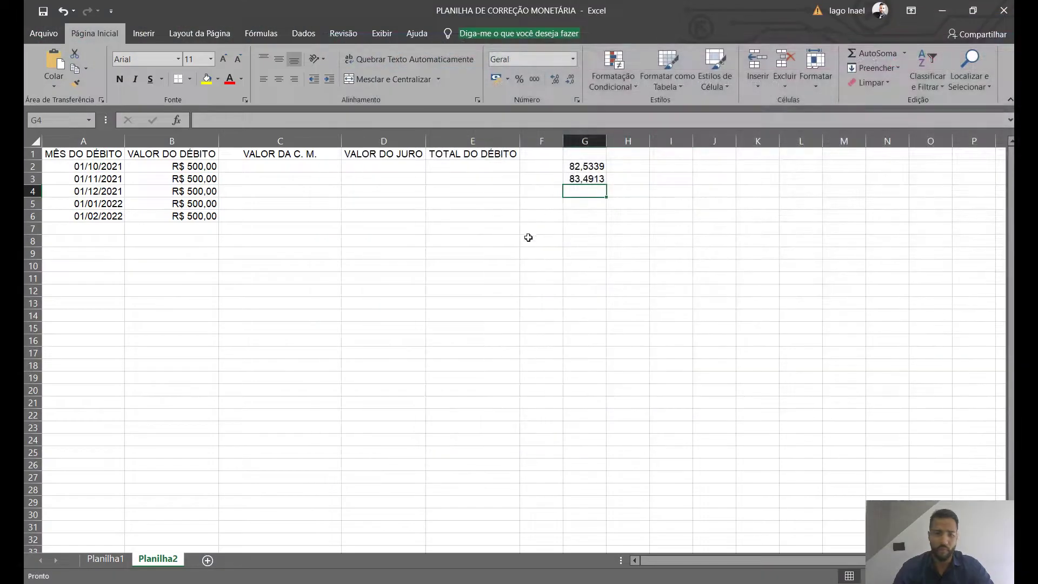
pyautogui.click(54, 86)
pyautogui.click(70, 118)
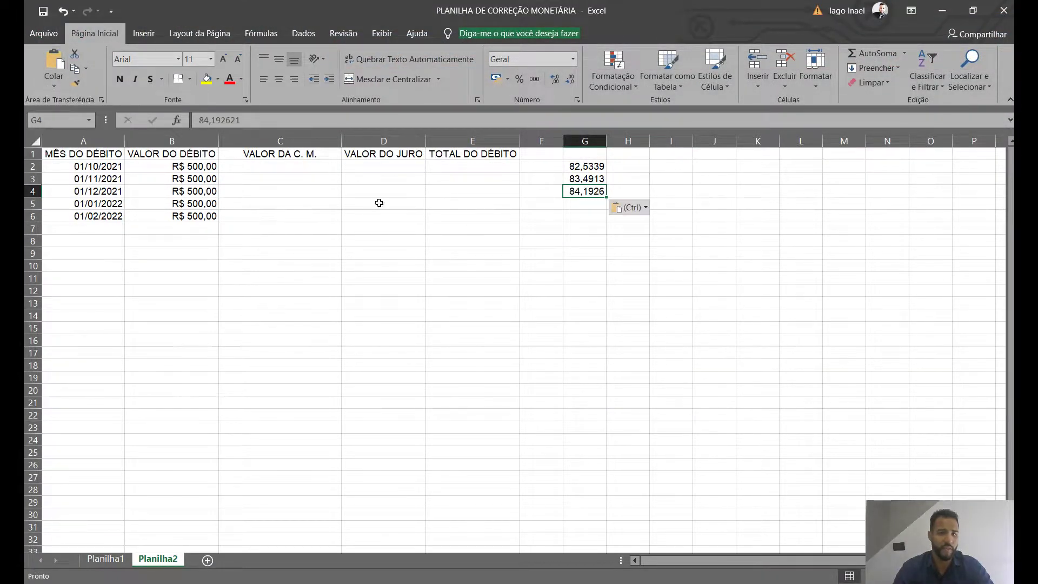
pyautogui.click(585, 215)
pyautogui.click(584, 205)
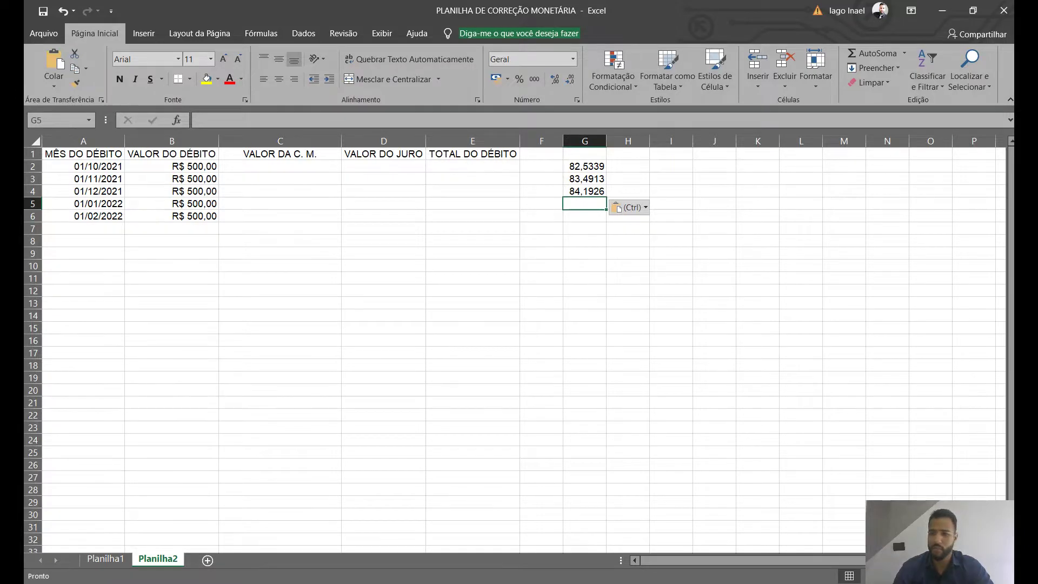
# Copy the January 2022 factor 84,807227 from the PDF and paste it as a value into G5
pyautogui.hotkey('alt', 'Tab')
pyautogui.moveTo(528, 413); pyautogui.dragTo(488, 416)
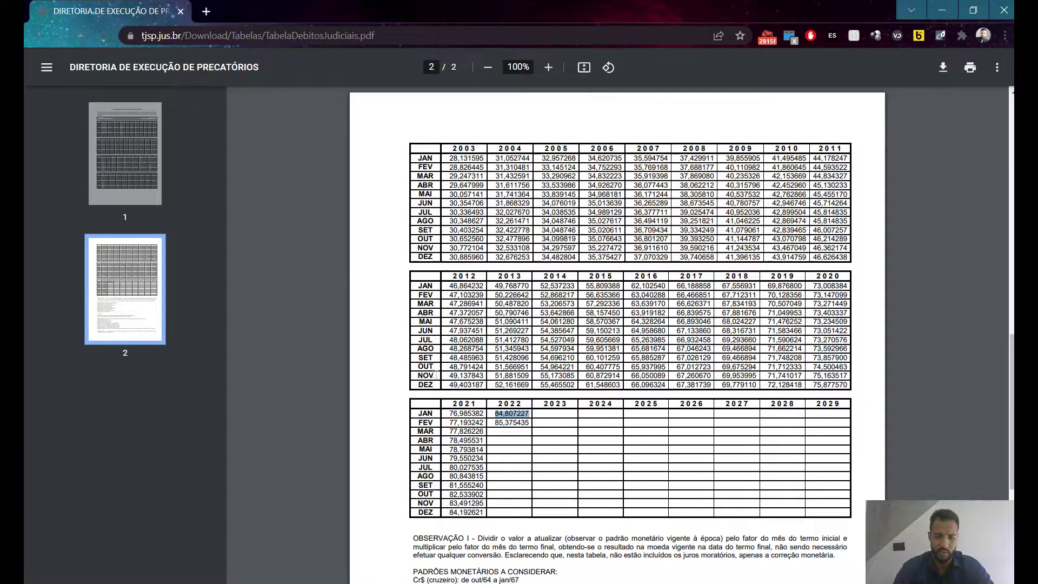
pyautogui.moveTo(418, 413); pyautogui.dragTo(509, 414)
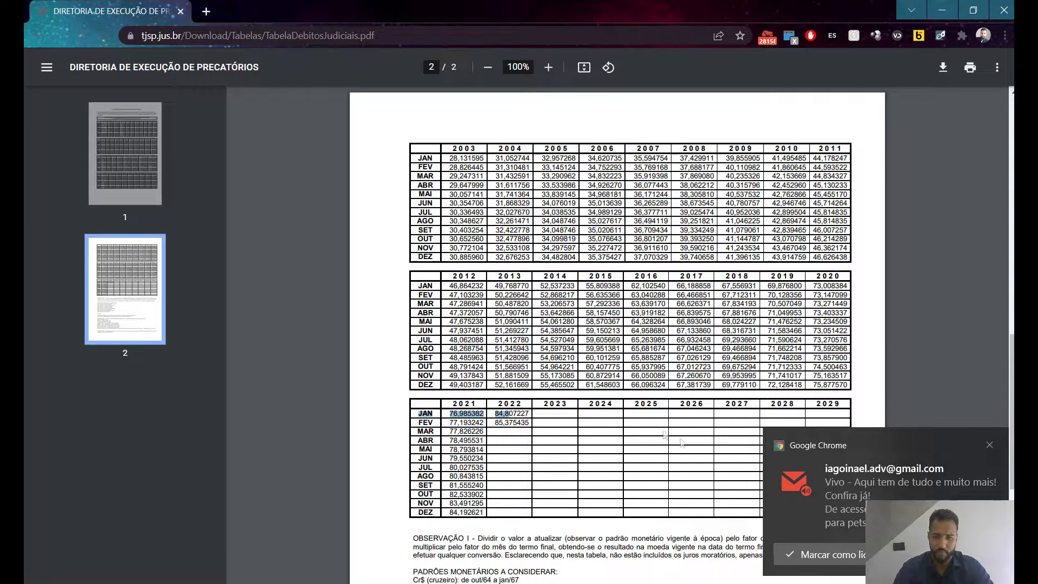
pyautogui.click(531, 413)
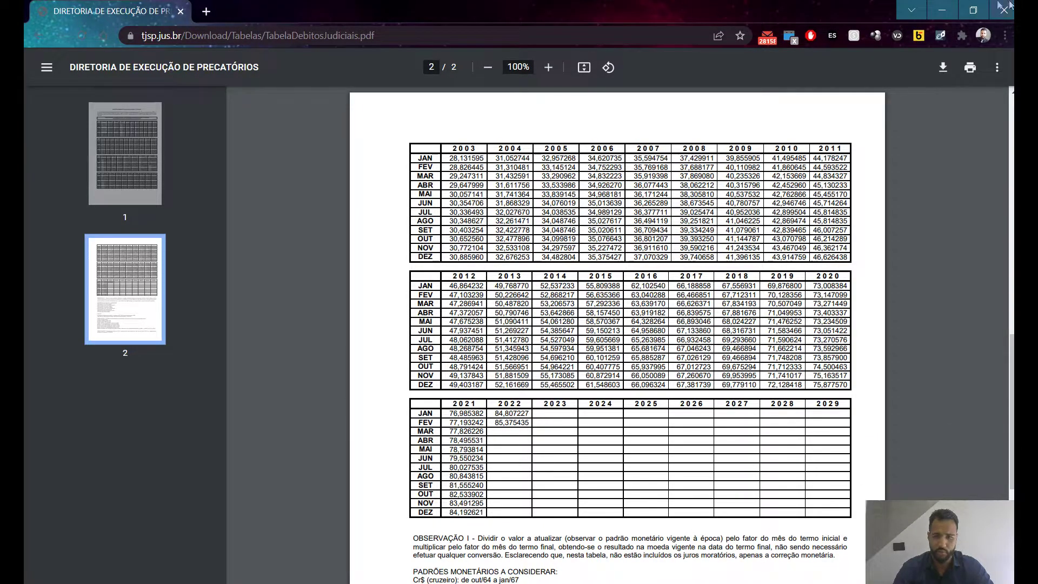
pyautogui.moveTo(530, 414); pyautogui.dragTo(502, 414)
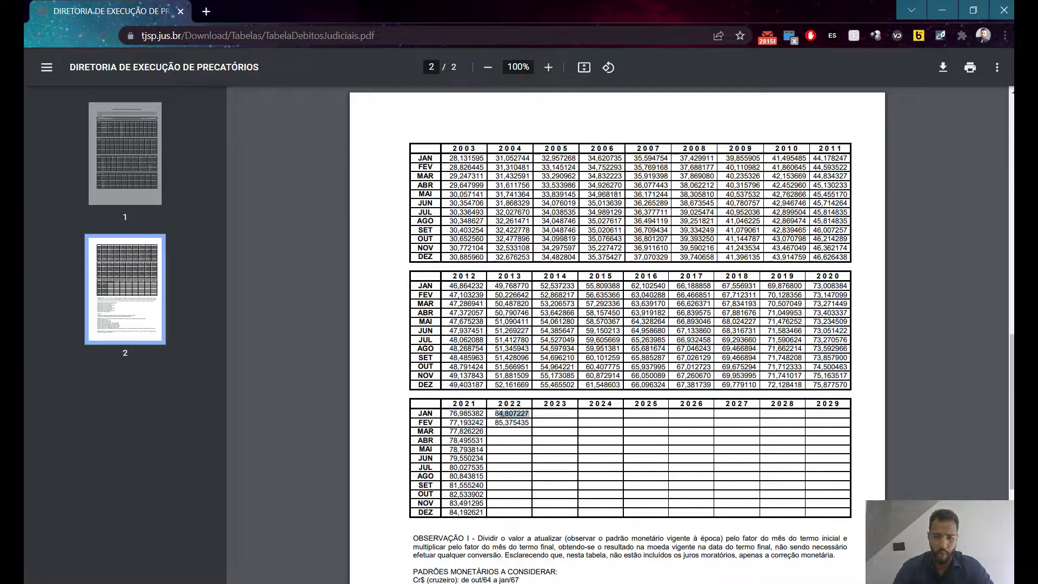
pyautogui.hotkey('alt', 'Tab')
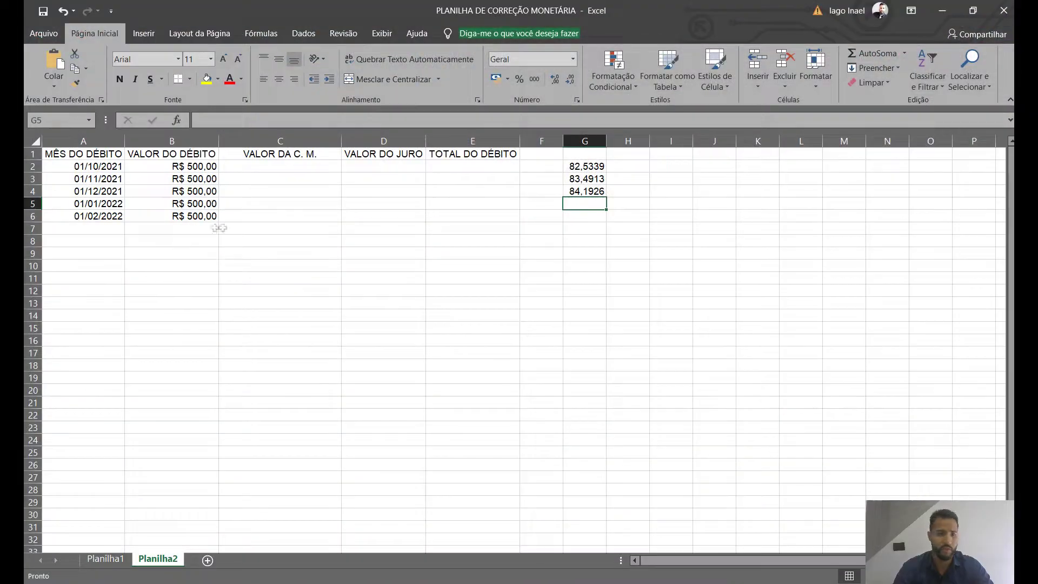
pyautogui.moveTo(101, 204); pyautogui.dragTo(585, 203)
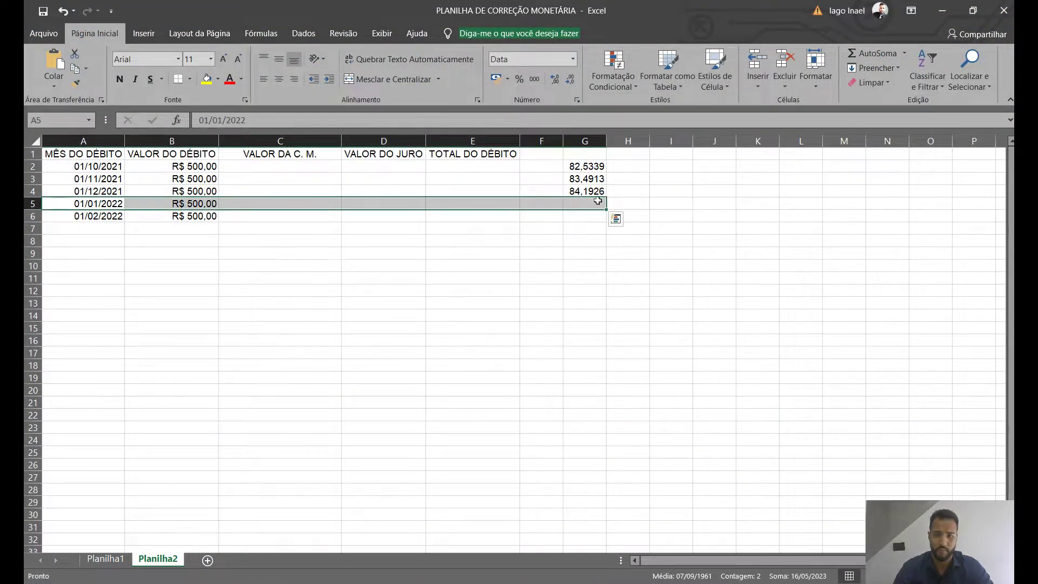
pyautogui.click(585, 204)
pyautogui.click(51, 90)
pyautogui.click(92, 125)
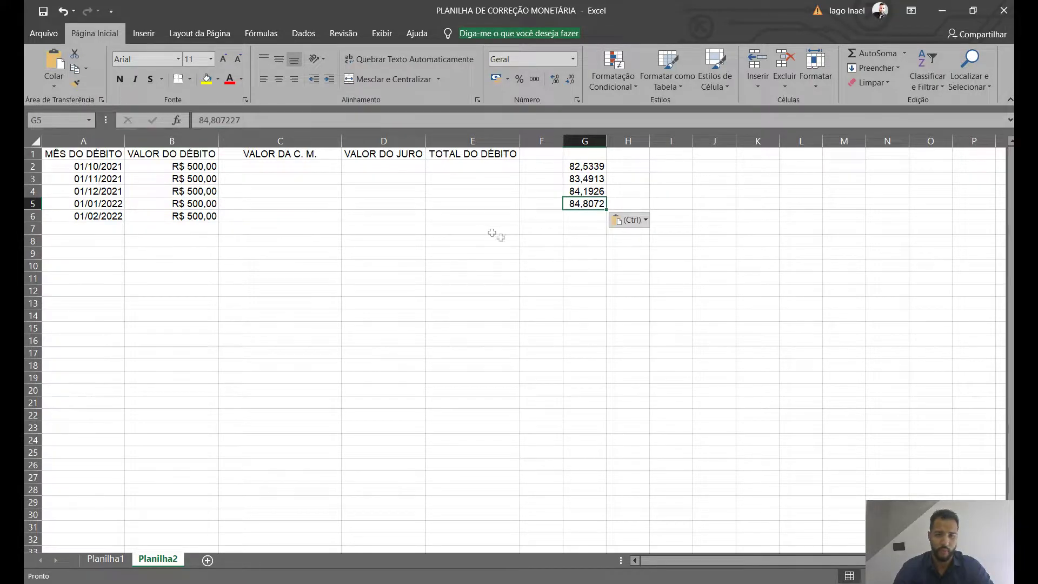
pyautogui.press('Return')
# Copy the February 2022 factor 85,375435 from the PDF and paste it into G6
pyautogui.hotkey('alt', 'Tab')
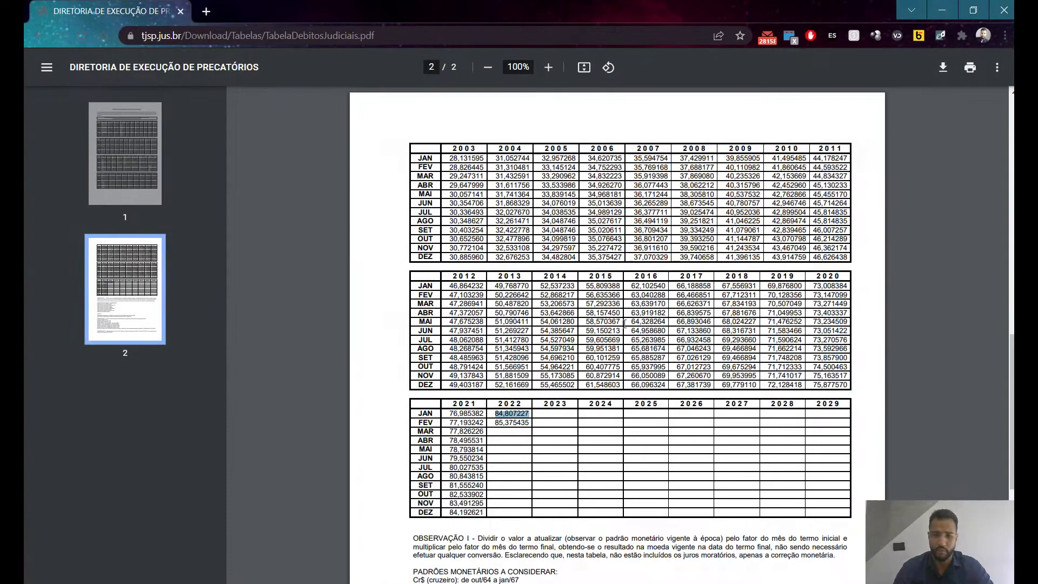
pyautogui.moveTo(491, 428); pyautogui.dragTo(525, 423)
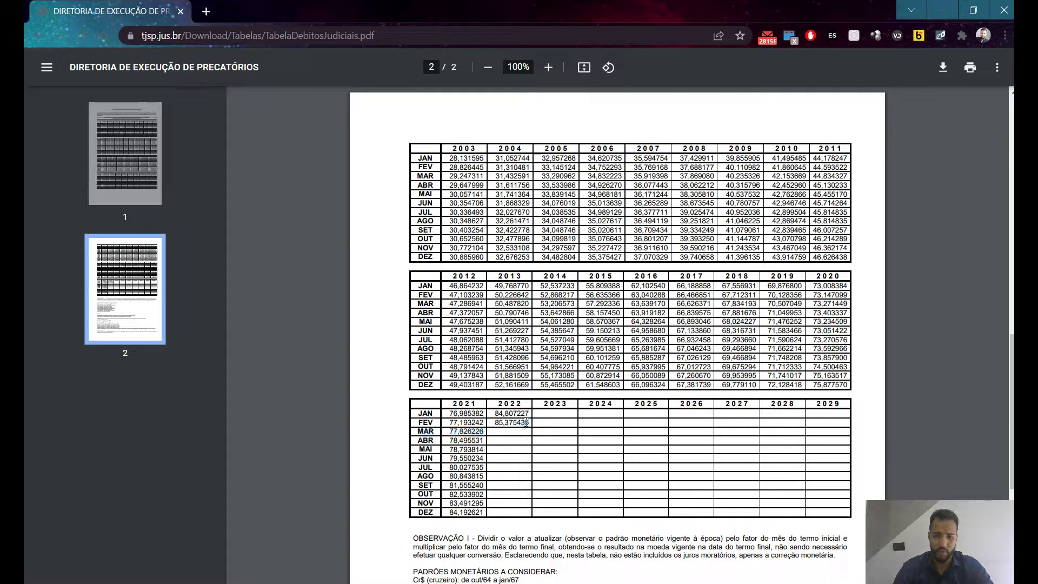
pyautogui.doubleClick(529, 422)
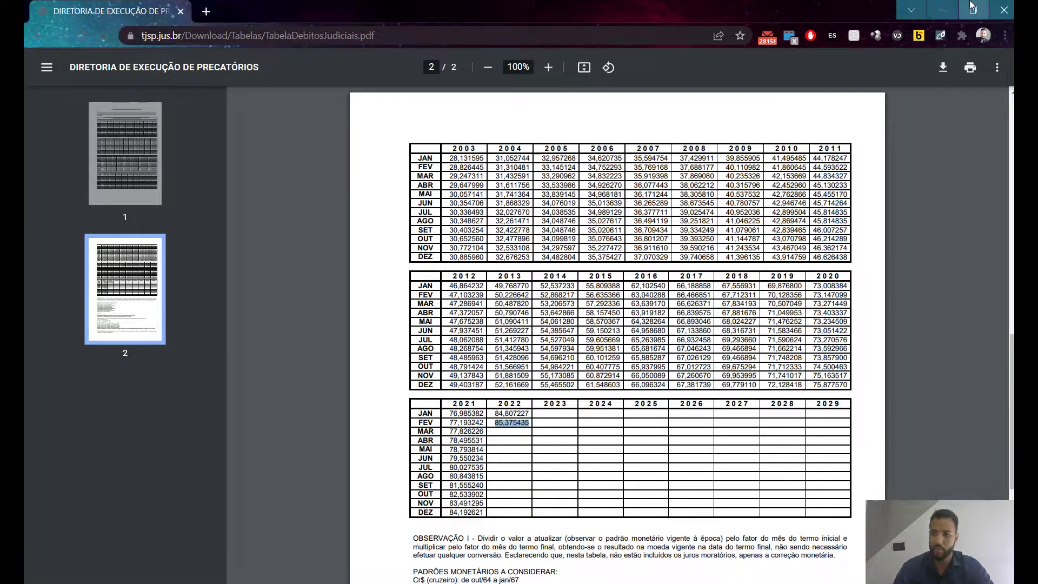
pyautogui.hotkey('alt', 'Tab')
pyautogui.click(54, 85)
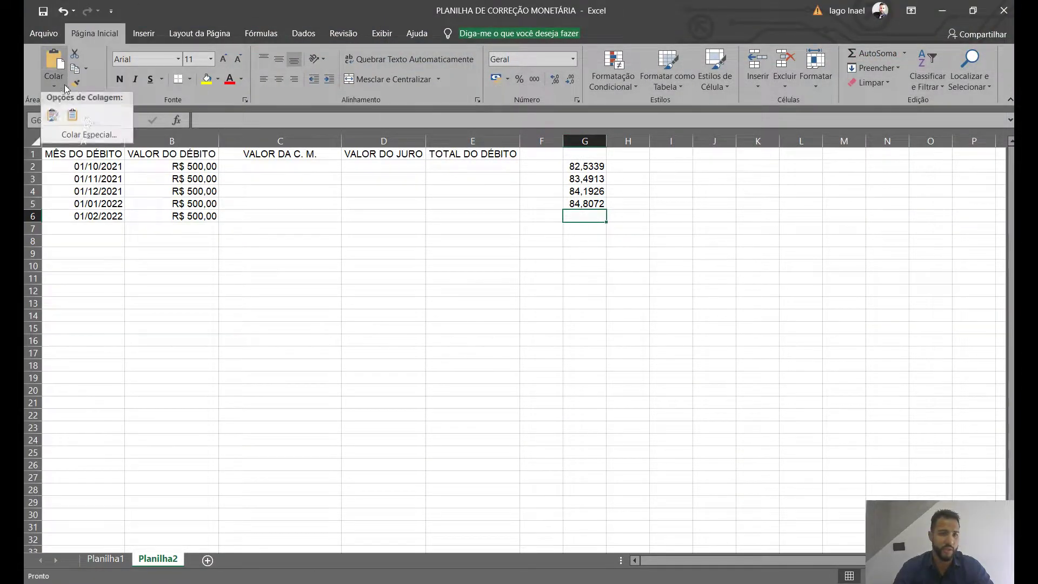
pyautogui.click(73, 118)
# Select H2 and copy the February 2022 factor 85,375435 again from the PDF
pyautogui.click(627, 166)
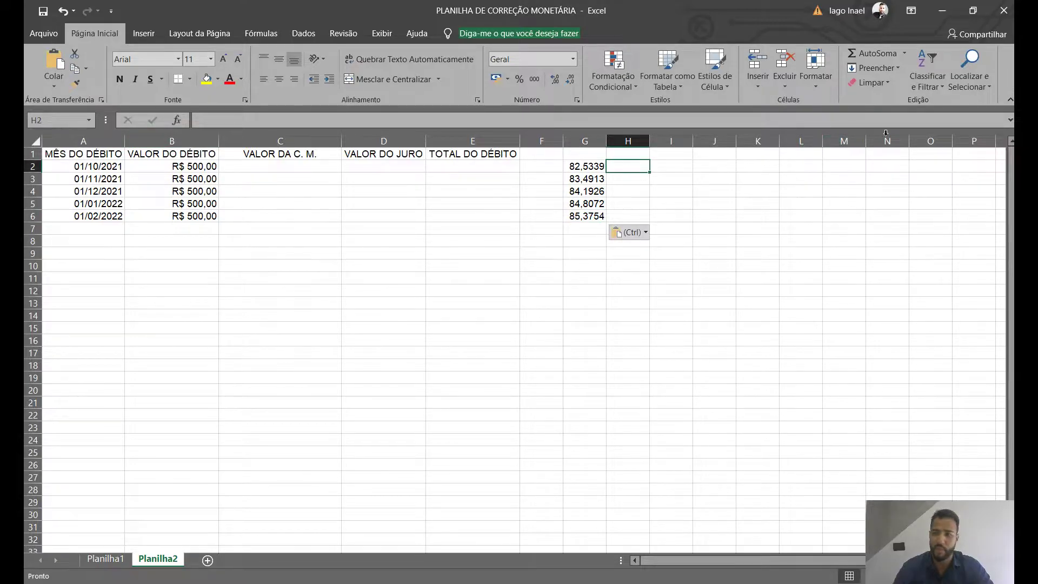
pyautogui.hotkey('alt', 'Tab')
pyautogui.click(535, 455)
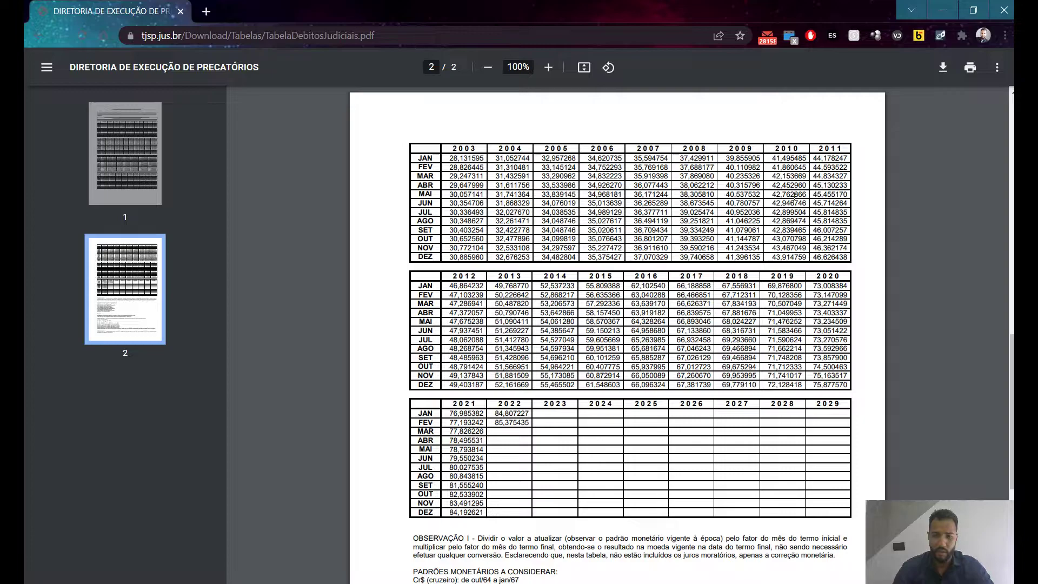
pyautogui.moveTo(492, 429); pyautogui.dragTo(524, 425)
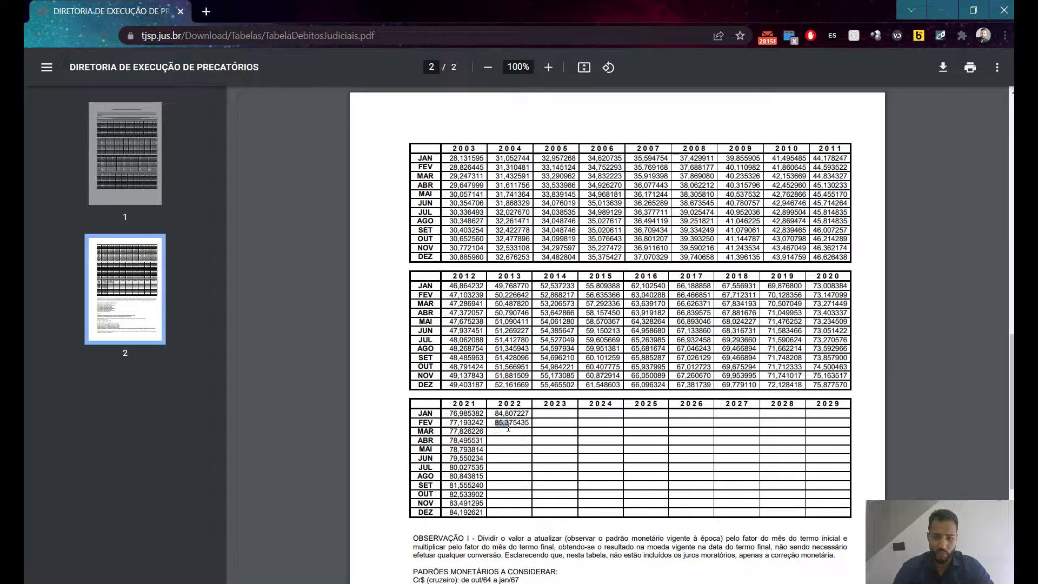
pyautogui.click(942, 10)
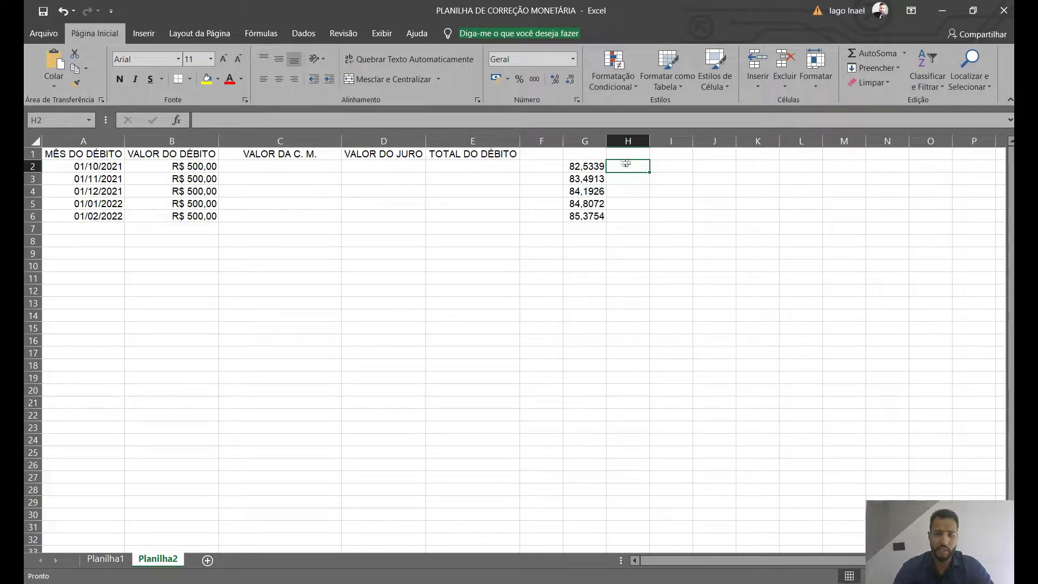
# Paste the 85,3754 current factor into H2 and fill it down to H6
pyautogui.click(53, 62)
pyautogui.click(630, 176)
pyautogui.click(644, 169)
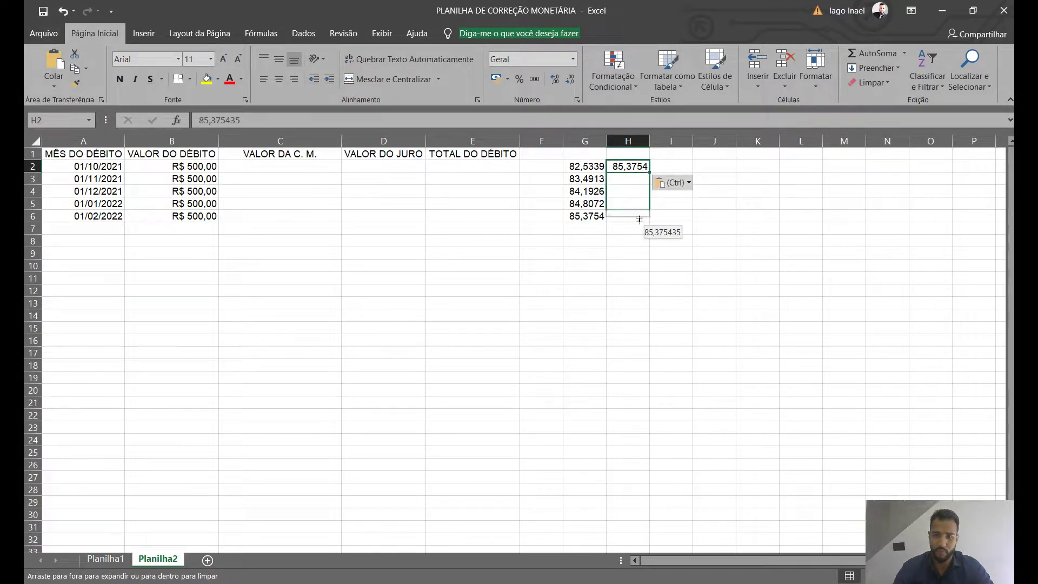
pyautogui.moveTo(650, 172); pyautogui.dragTo(652, 222)
pyautogui.click(676, 201)
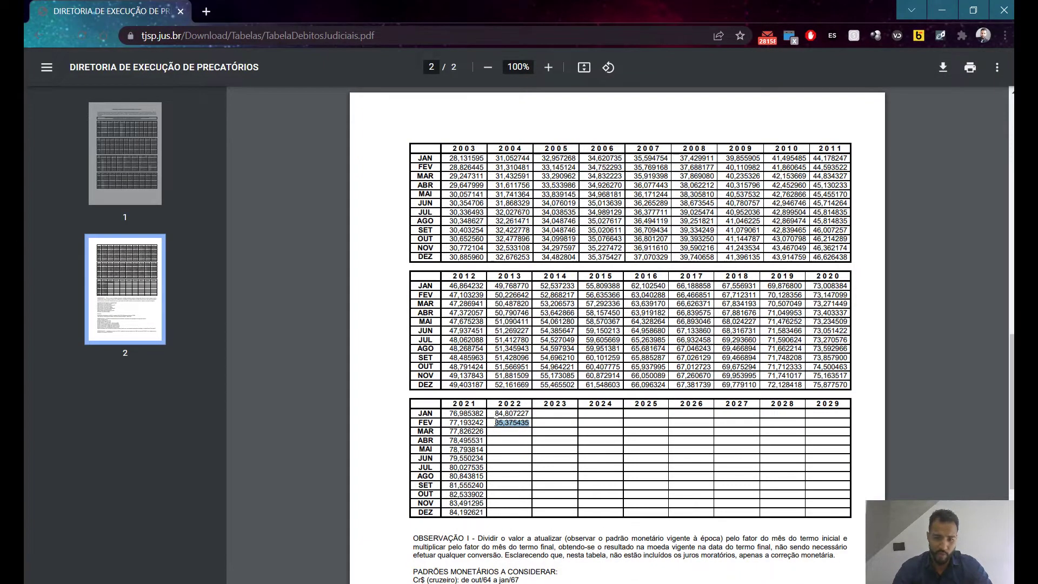
# Double-check the February 2022 factor in the PDF and compare G2 with H2
pyautogui.click(523, 415)
pyautogui.doubleClick(525, 422)
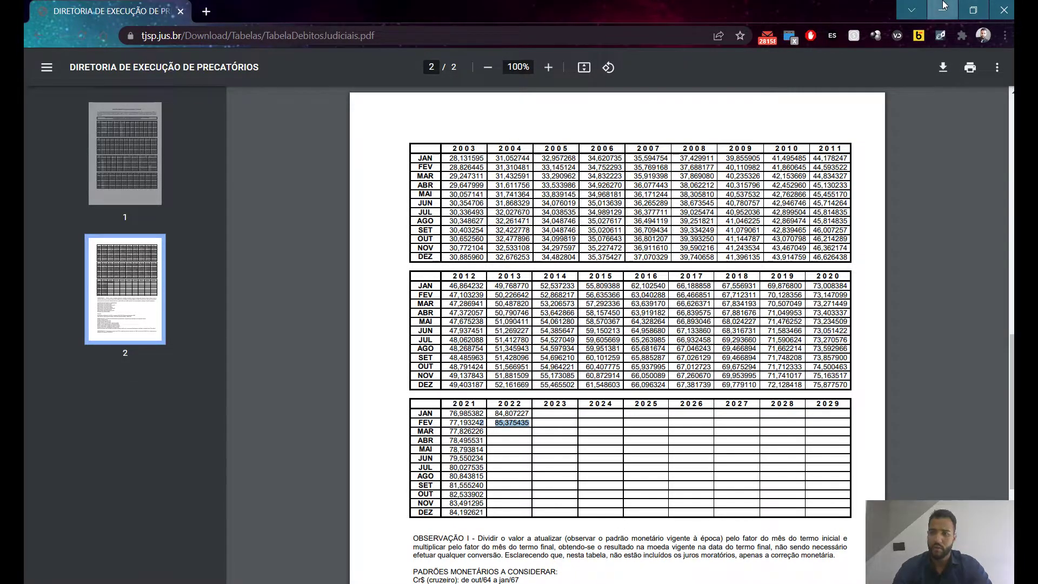
pyautogui.click(942, 10)
pyautogui.moveTo(631, 218); pyautogui.dragTo(628, 166)
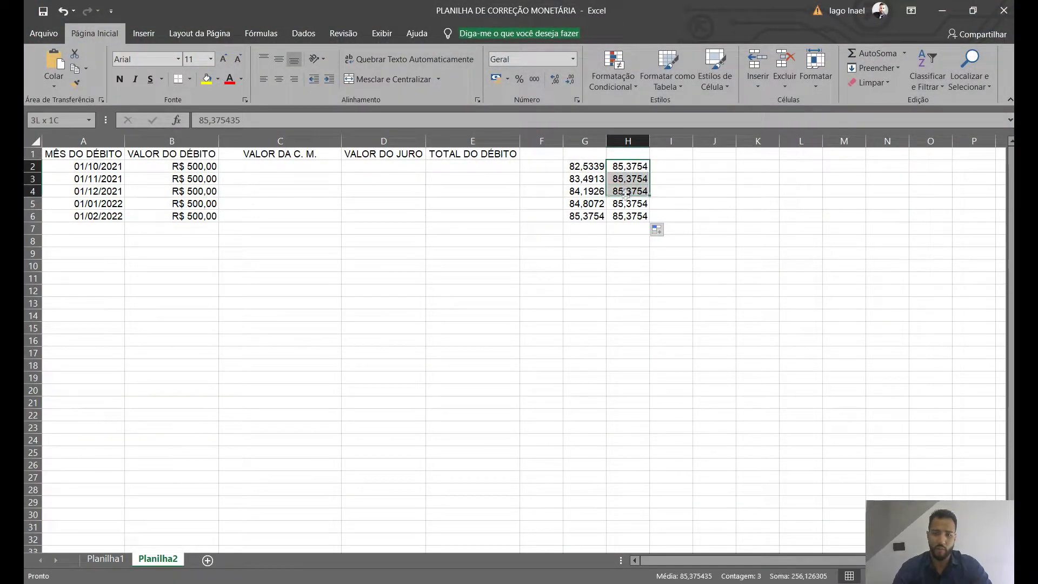
pyautogui.click(628, 253)
pyautogui.click(581, 165)
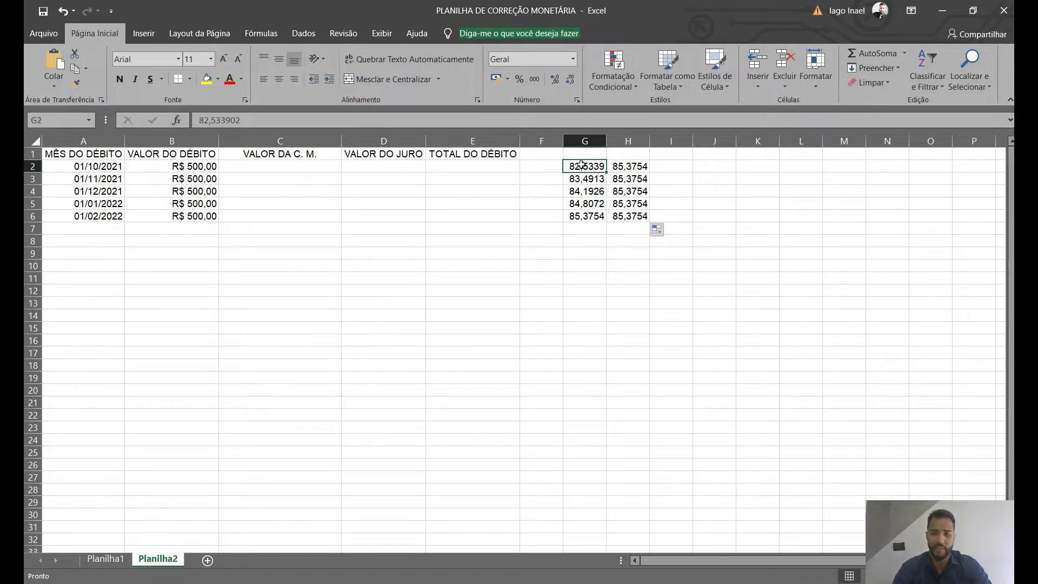
pyautogui.click(631, 166)
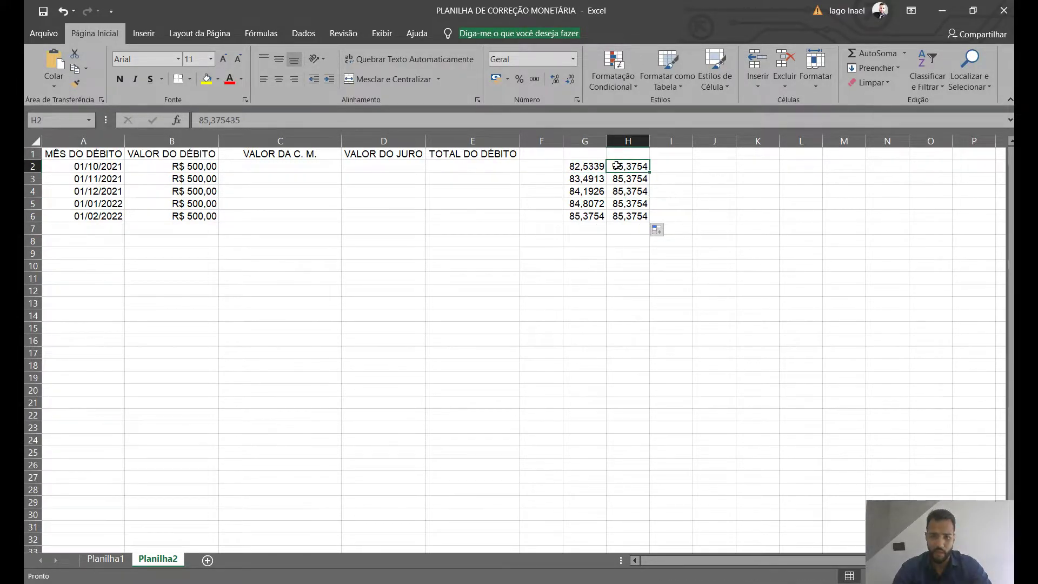
pyautogui.click(597, 166)
pyautogui.click(627, 165)
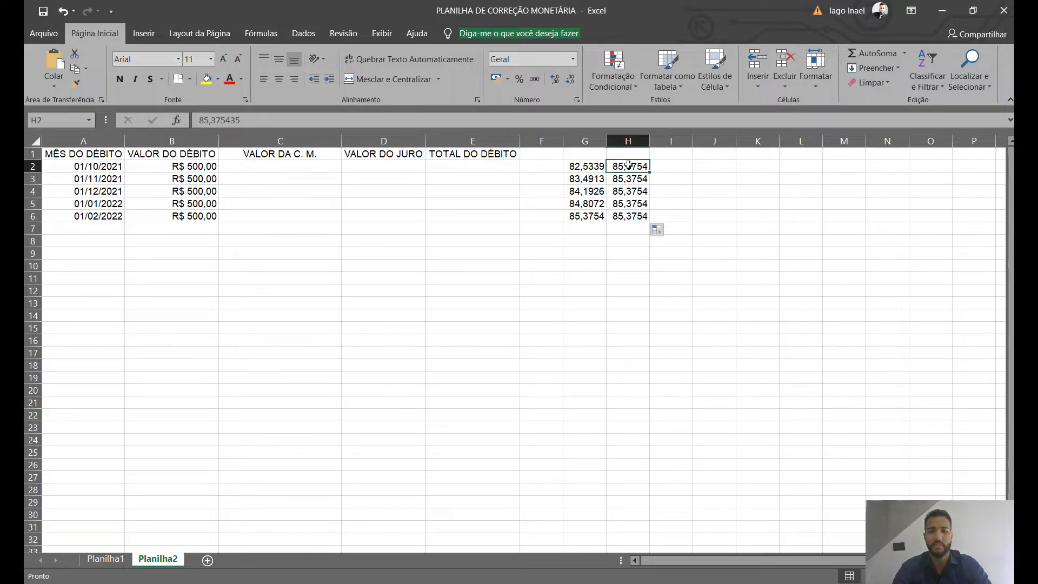
pyautogui.click(660, 168)
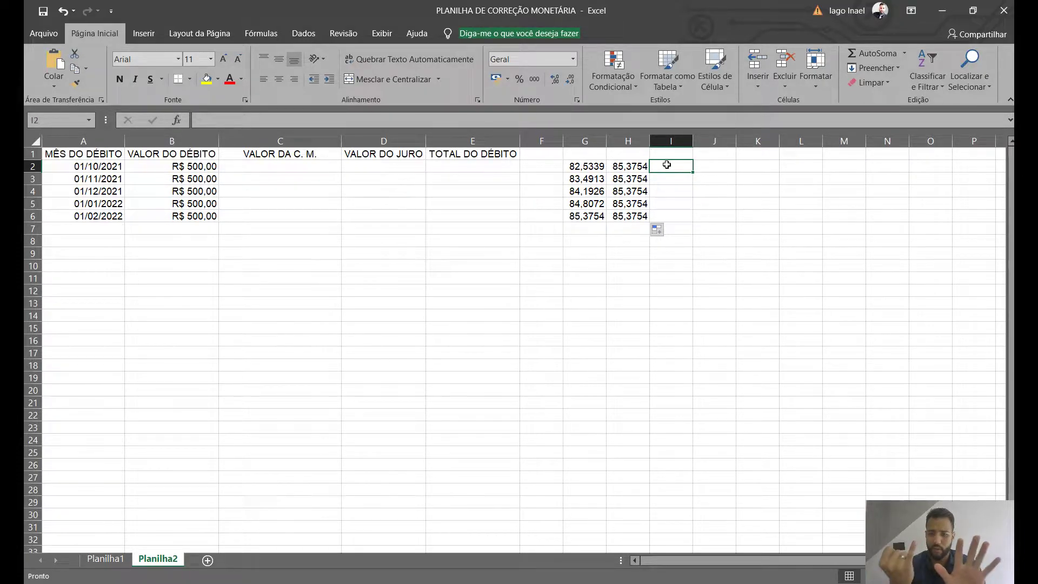
# Start the rates with 6% in I2 and format column I as Porcentagem
pyautogui.write('6%')
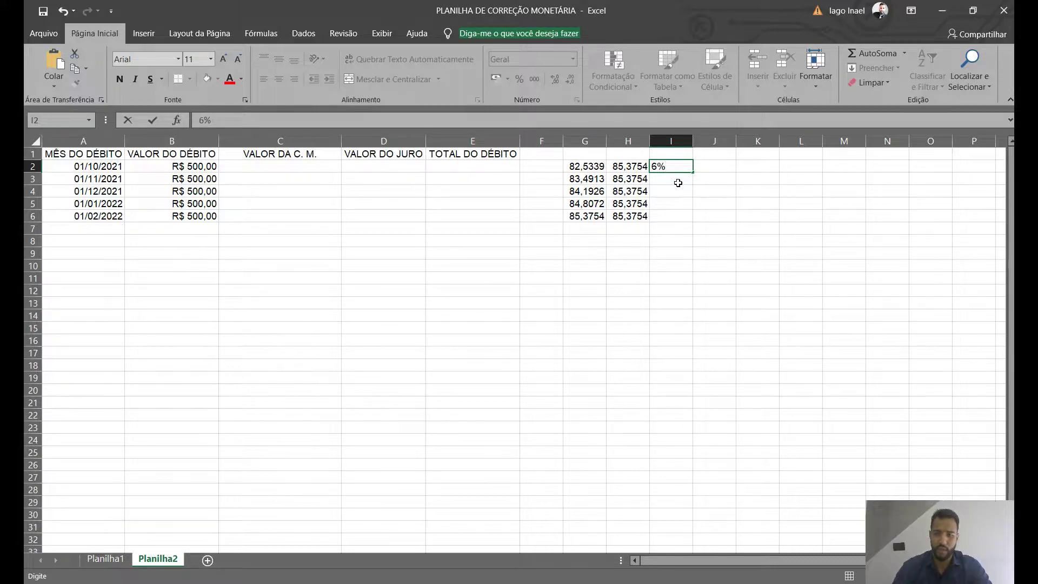
pyautogui.click(676, 183)
pyautogui.write('5')
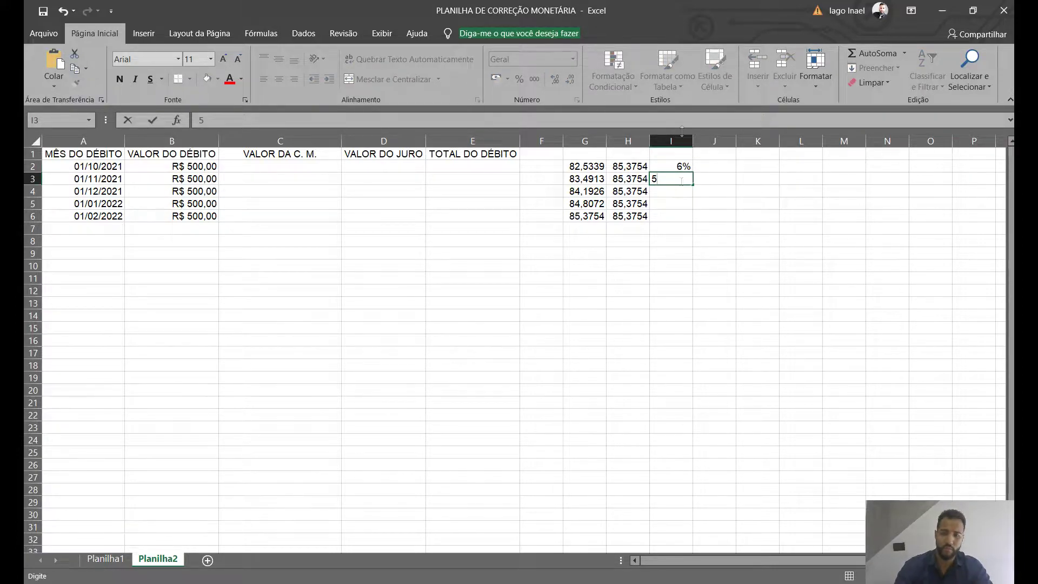
pyautogui.click(682, 131)
pyautogui.click(515, 59)
pyautogui.write('Porcentagem')
pyautogui.press('Return')
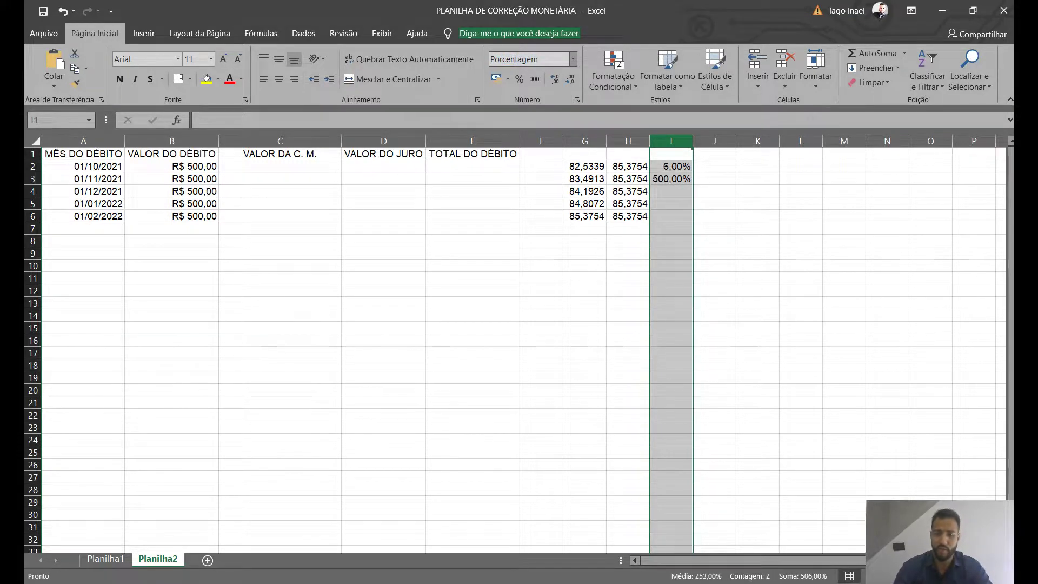
# Enter rates 5,5, 4, 3 and 2 into I3:I6
pyautogui.click(713, 190)
pyautogui.click(673, 180)
pyautogui.write('5,%')
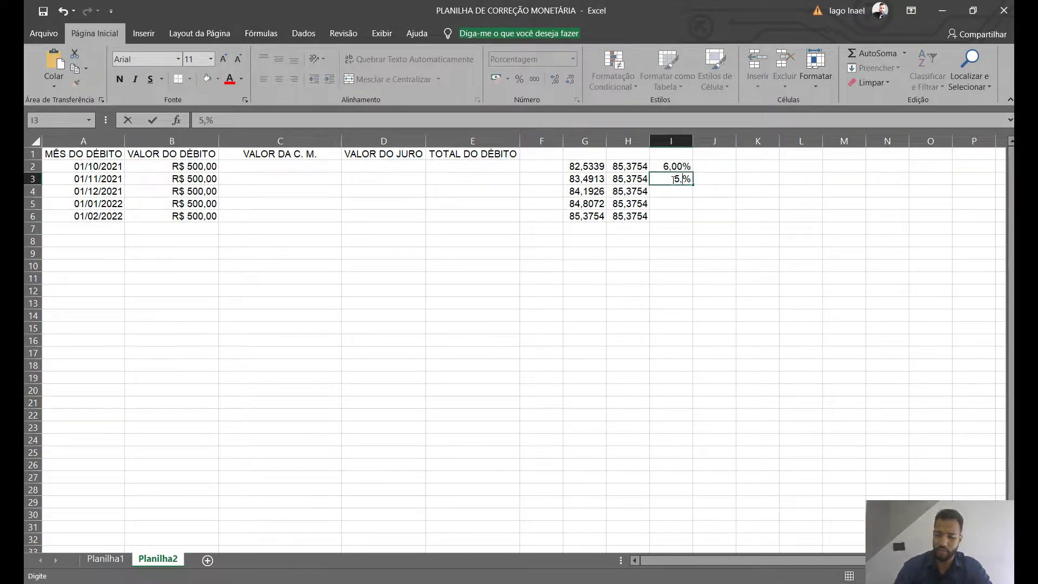
pyautogui.write('50')
pyautogui.press('Return')
pyautogui.write('4,')
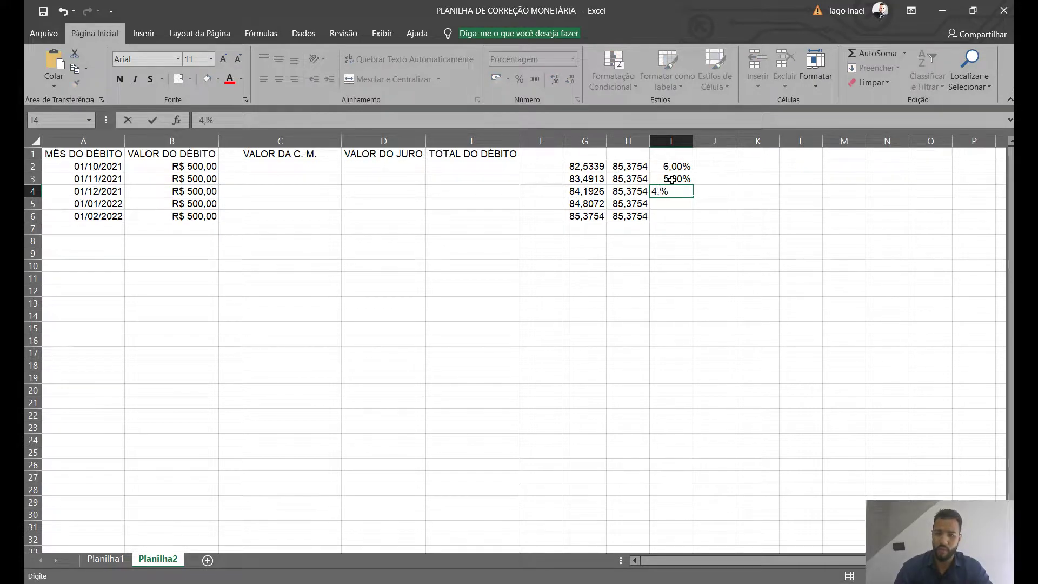
pyautogui.press('Return')
pyautogui.write('3')
pyautogui.press('Return')
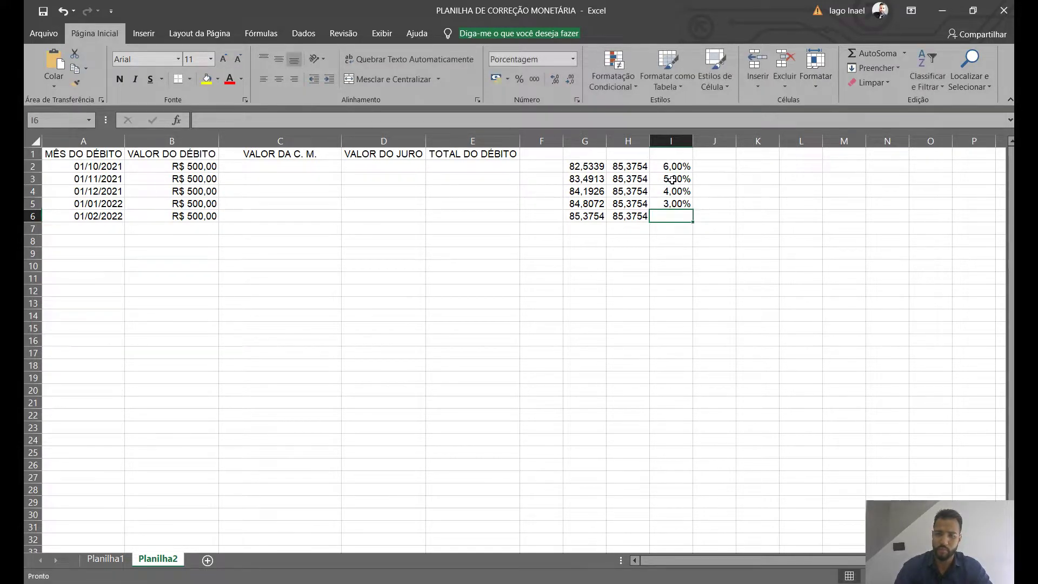
pyautogui.write('2')
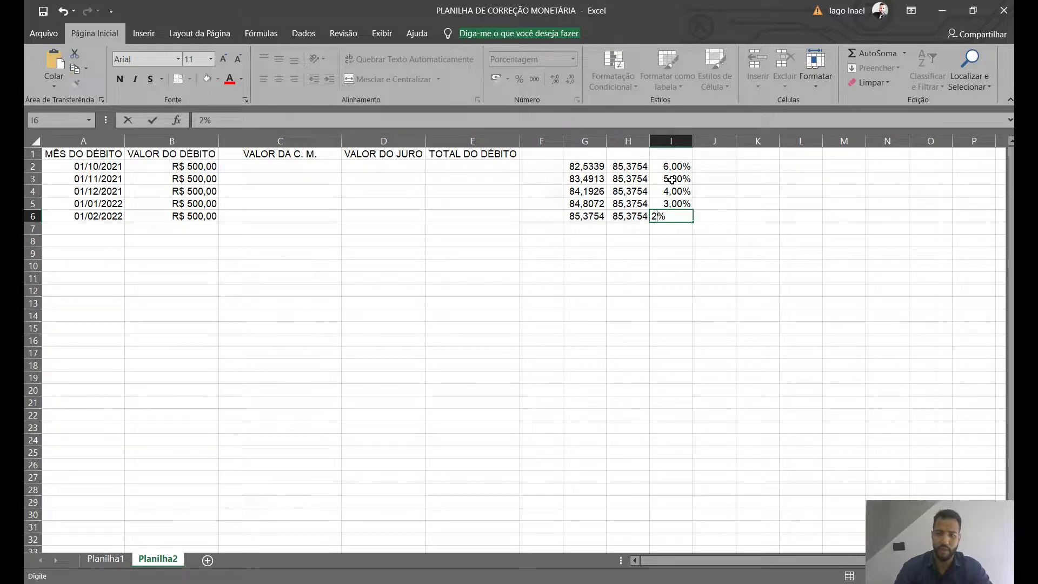
pyautogui.press('Return')
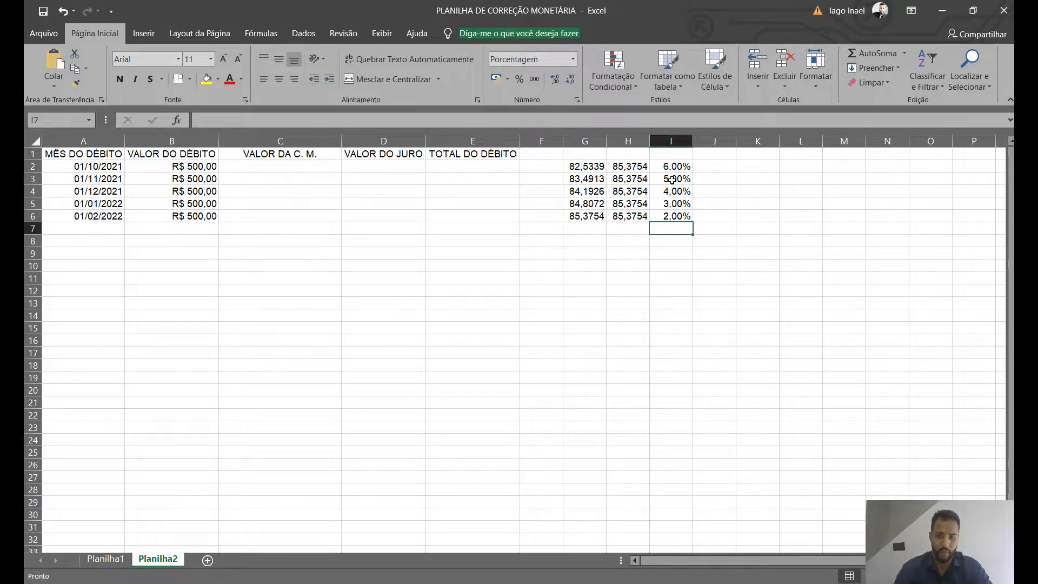
# Correct I2:I6 to 5,00%, 4,00%, 3,00%, 2,00% and 1,00%
pyautogui.click(671, 168)
pyautogui.write('65,00')
pyautogui.press('Return')
pyautogui.write('4,00')
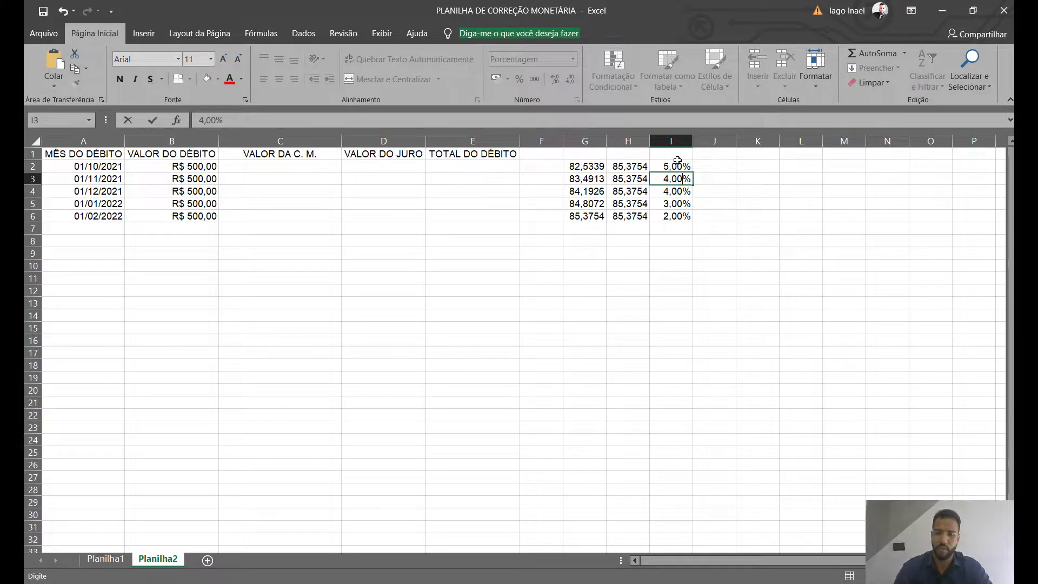
pyautogui.press('Return')
pyautogui.write('3')
pyautogui.press('Return')
pyautogui.write('2')
pyautogui.press('Return')
pyautogui.write('1')
pyautogui.press('Return')
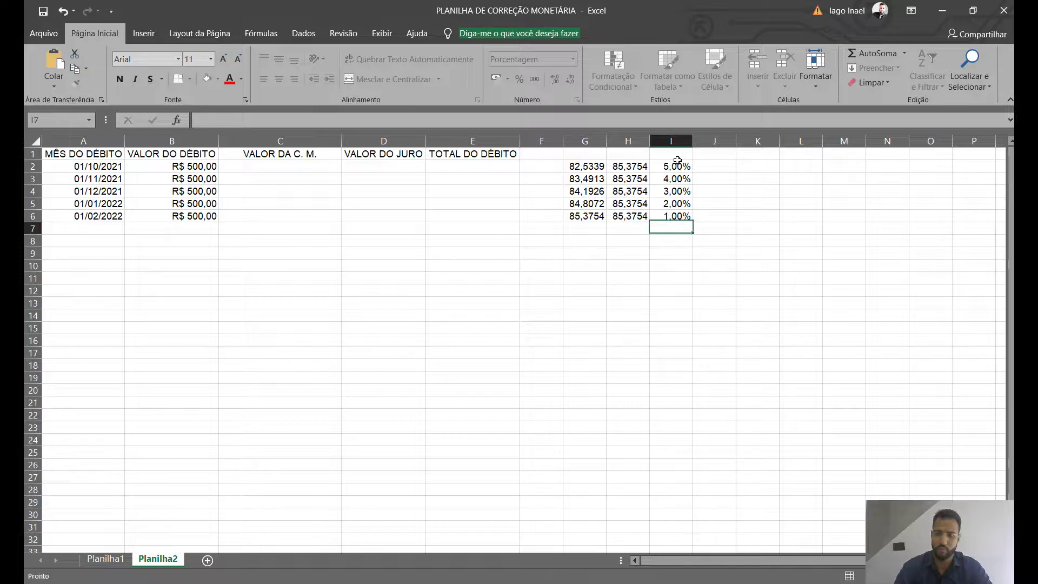
pyautogui.click(227, 216)
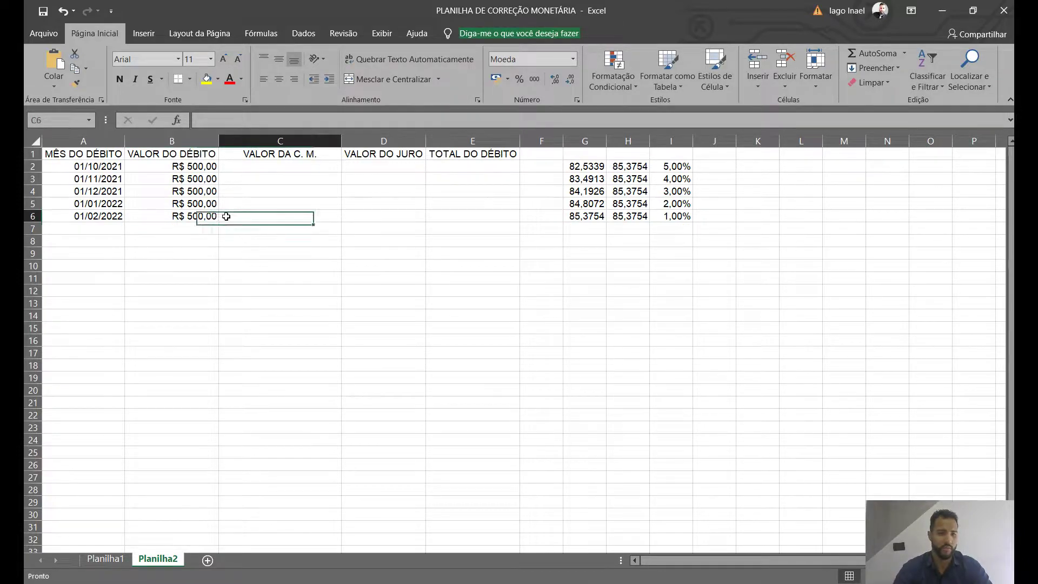
# Enter =(B2/G2)*H2 in C2, dividing the debt by the starting index and multiplying by the final index
pyautogui.click(266, 167)
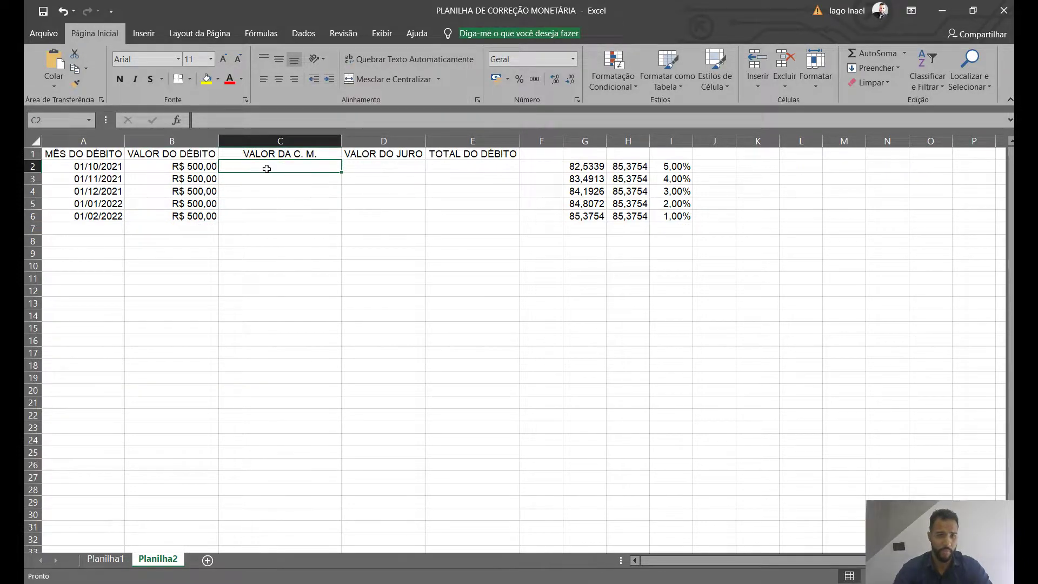
pyautogui.click(290, 200)
pyautogui.click(274, 171)
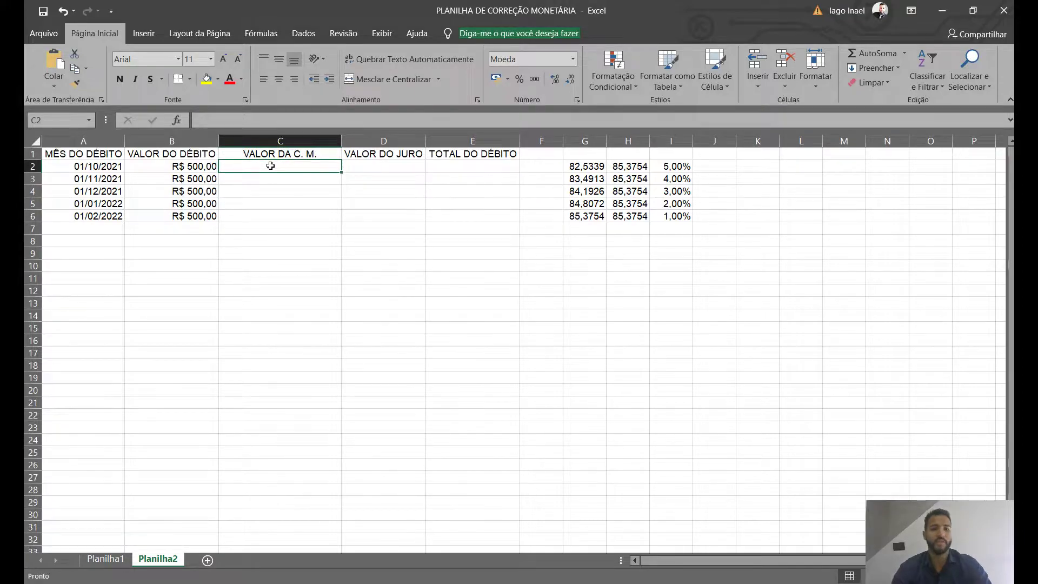
pyautogui.click(202, 164)
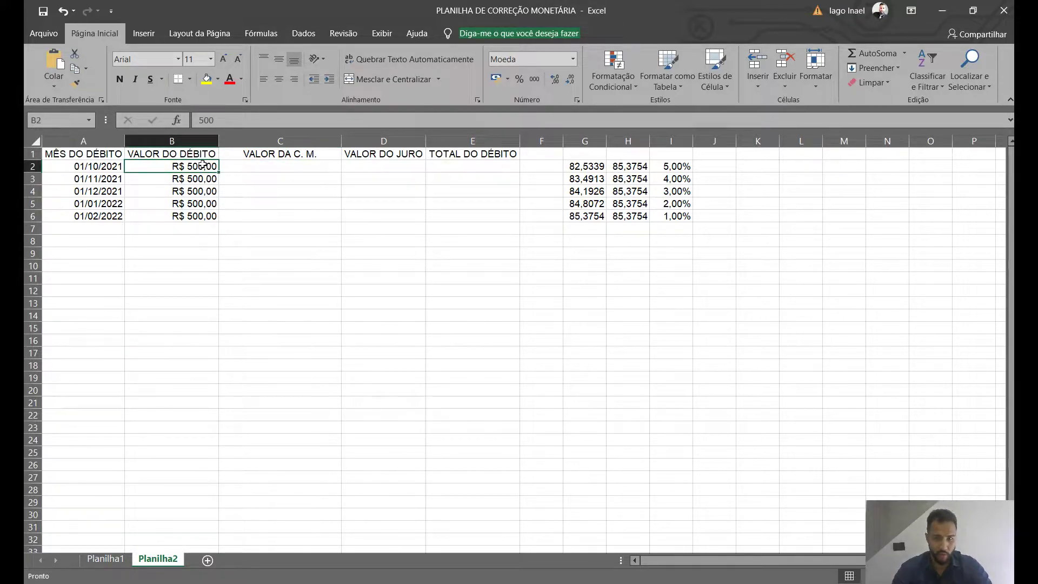
pyautogui.click(584, 168)
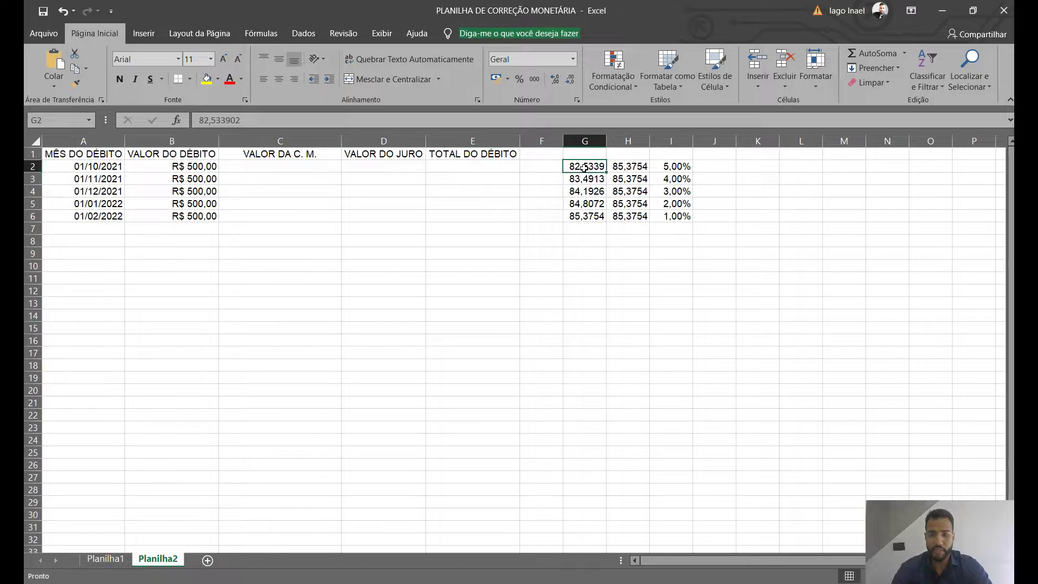
pyautogui.click(632, 169)
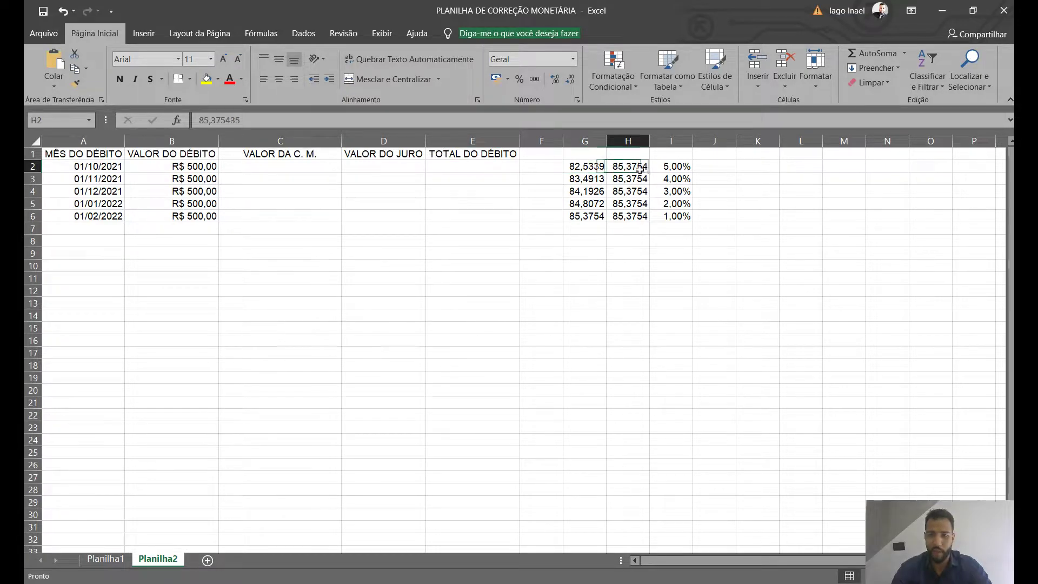
pyautogui.click(292, 167)
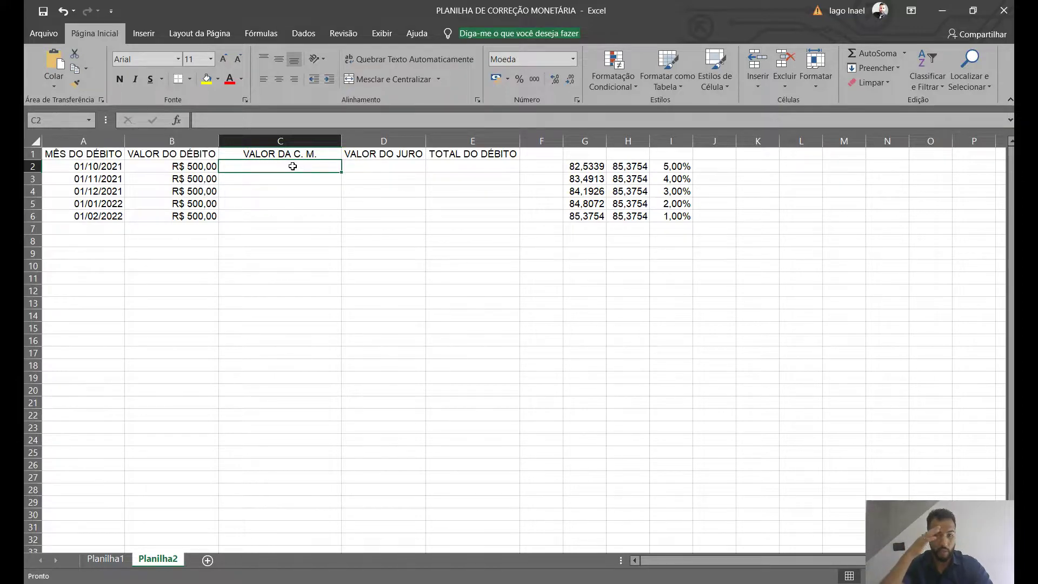
pyautogui.write('=')
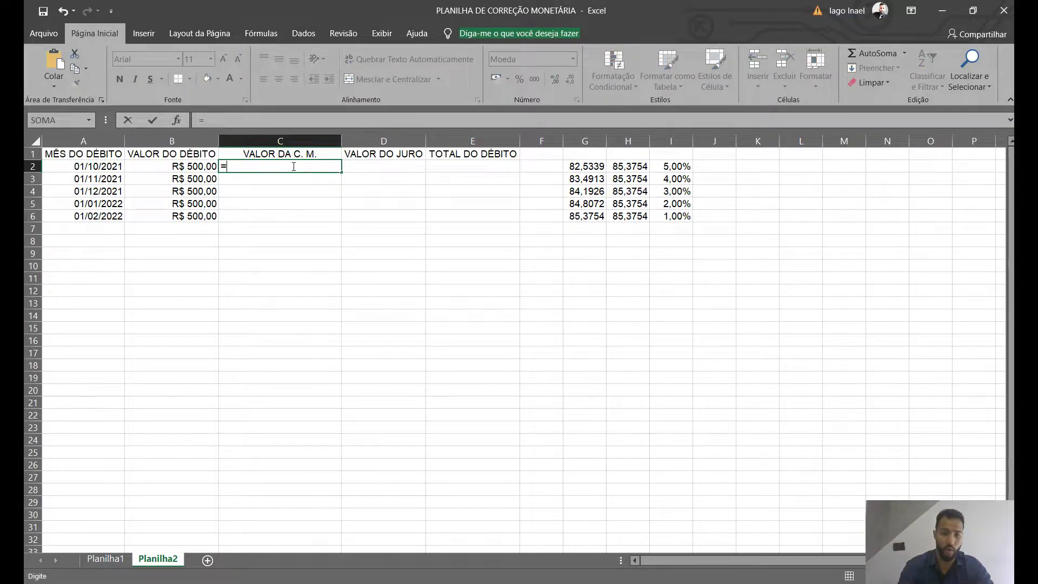
pyautogui.write('(')
pyautogui.write('B')
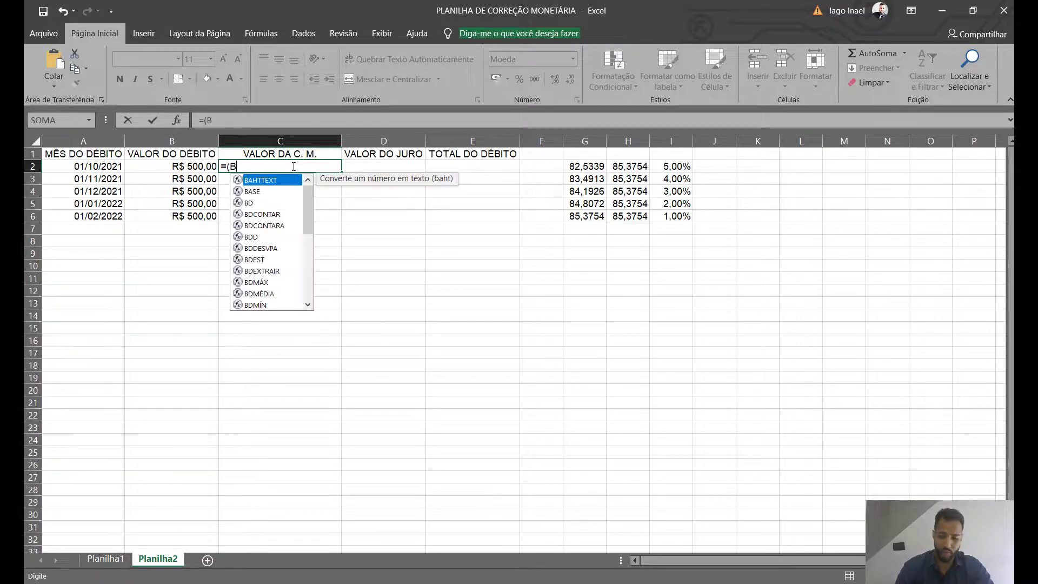
pyautogui.write('2/')
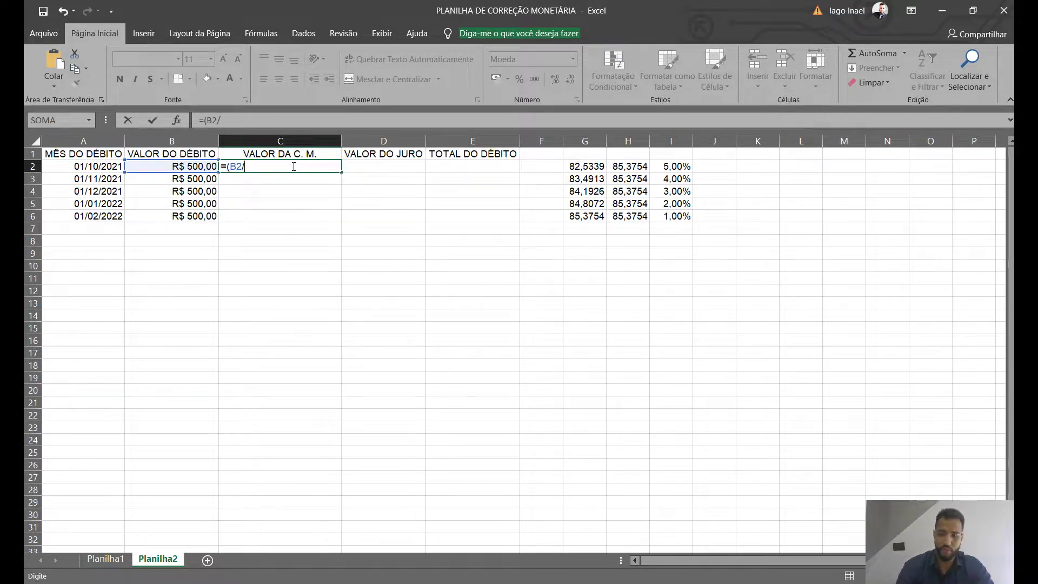
pyautogui.write('G2)*')
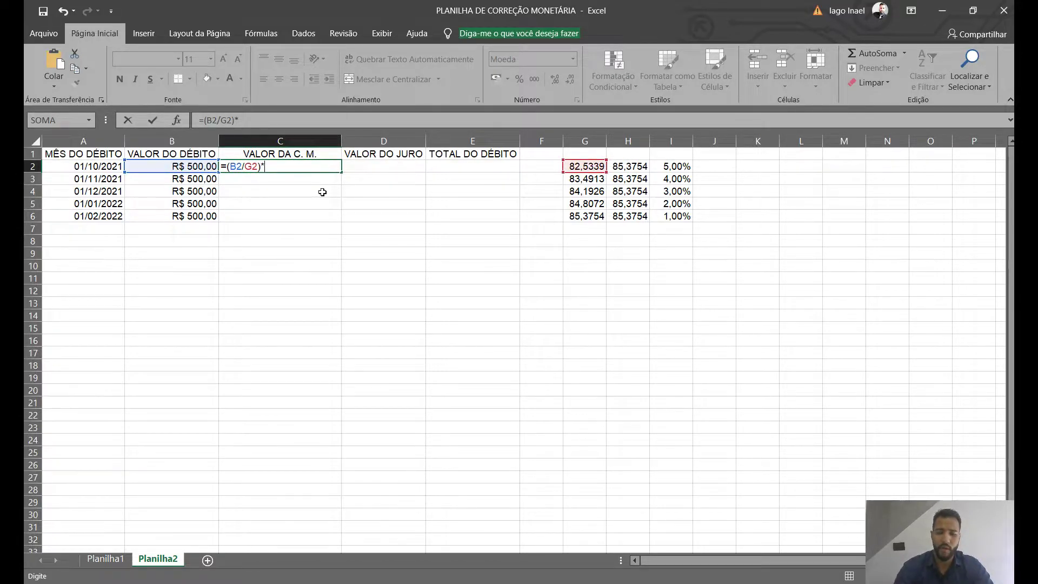
pyautogui.write('H2')
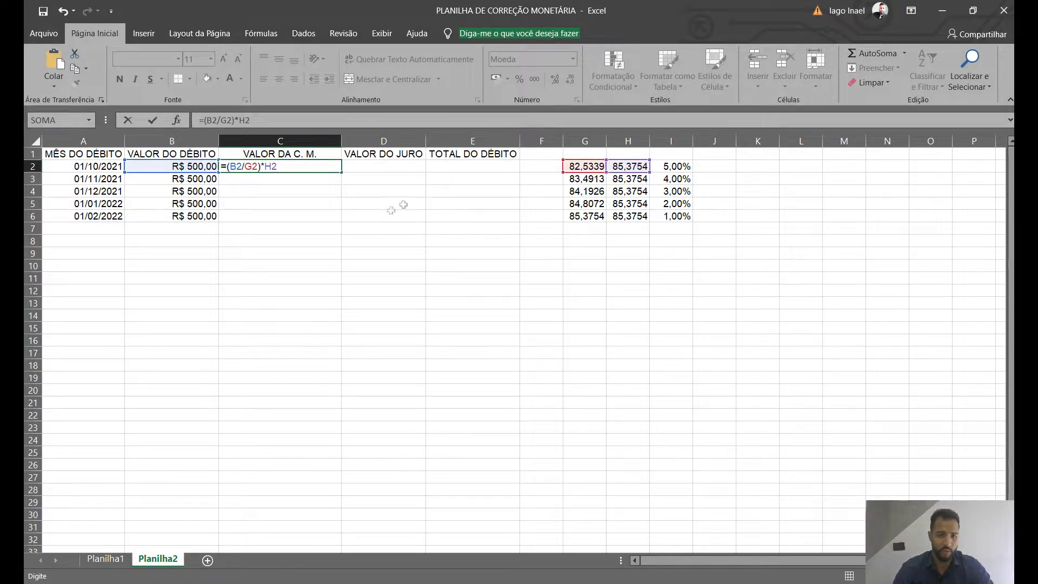
pyautogui.press('Return')
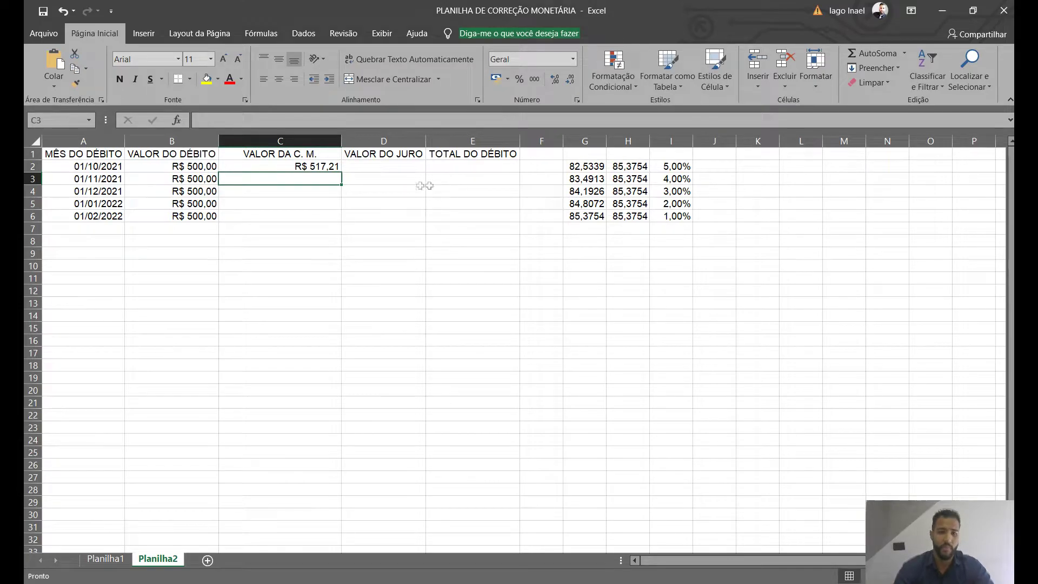
pyautogui.click(310, 167)
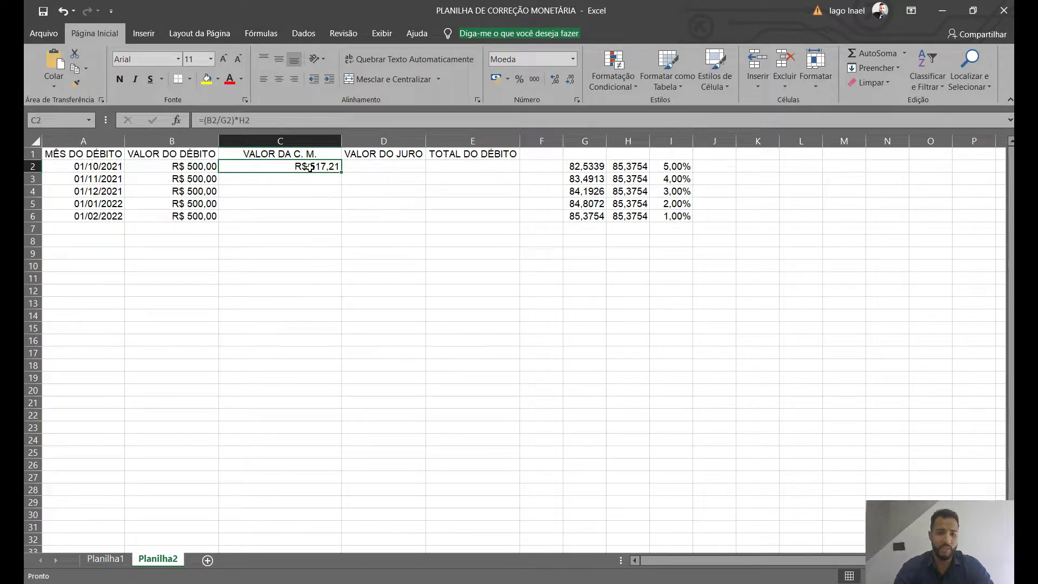
pyautogui.click(206, 168)
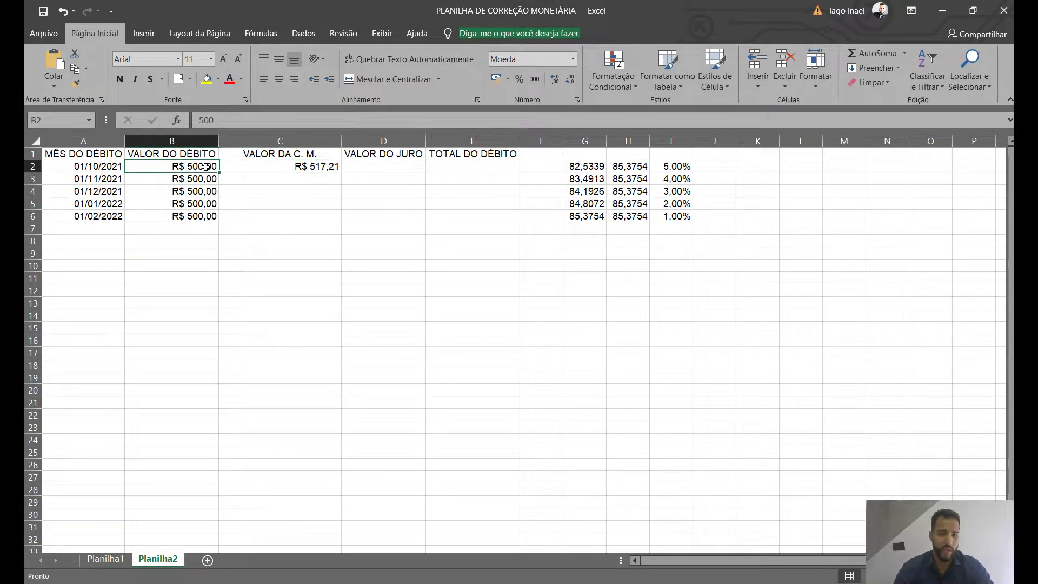
pyautogui.click(287, 168)
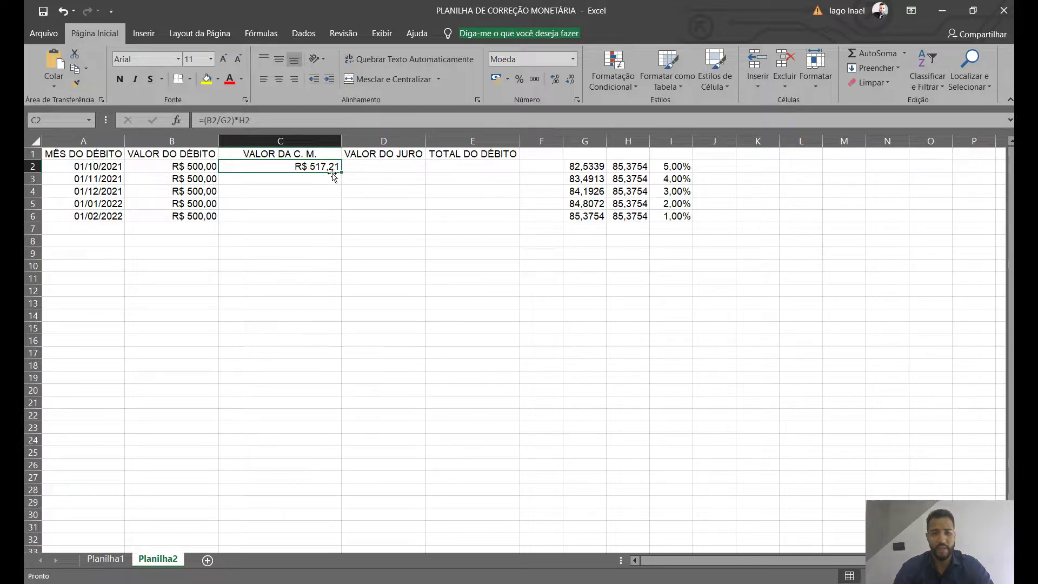
# Append -500 to C2's formula, making it =(B2/G2)*H2-500, and check it
pyautogui.doubleClick(329, 168)
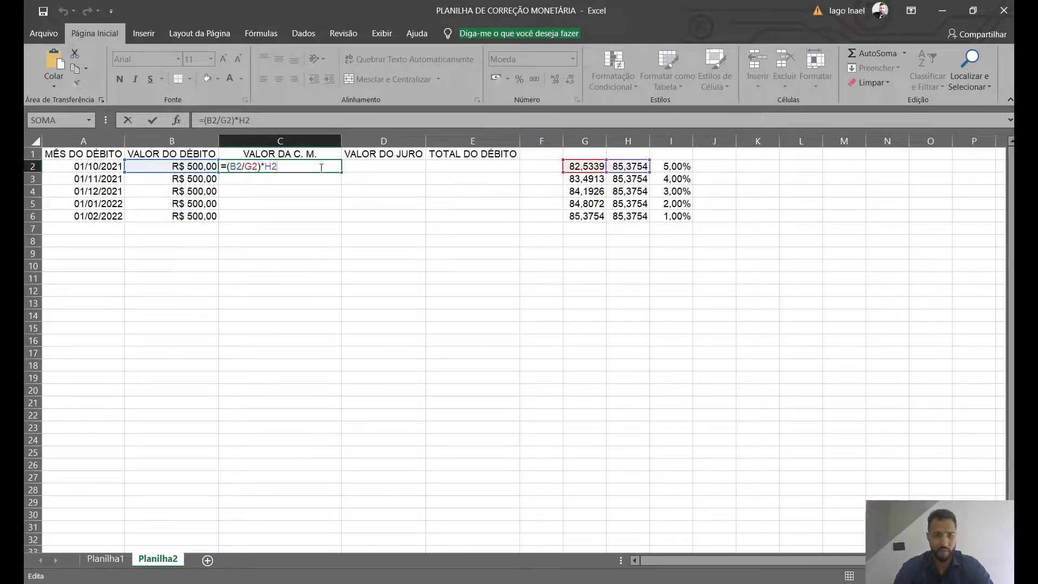
pyautogui.write('-500')
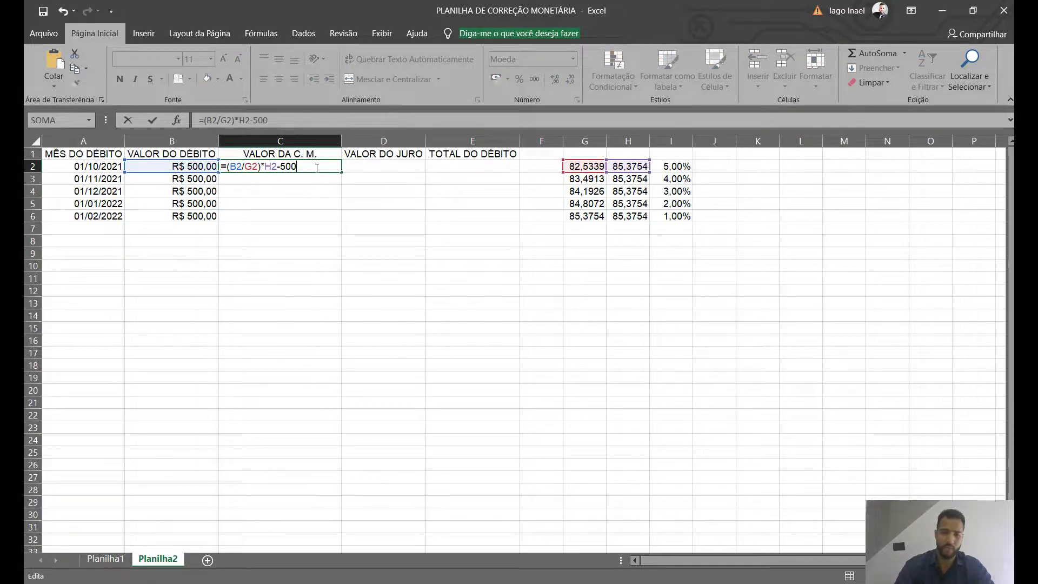
pyautogui.press('Return')
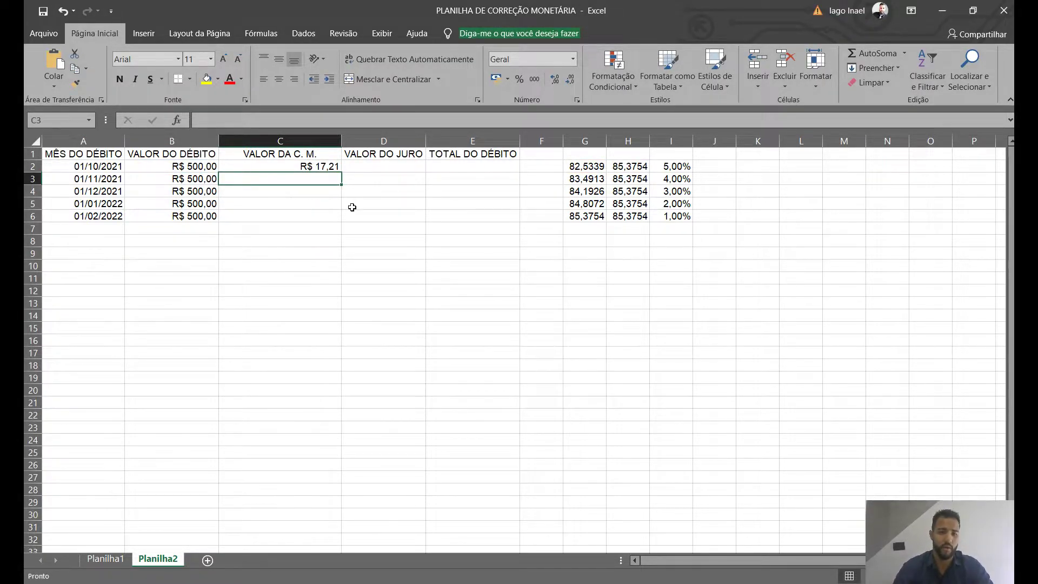
pyautogui.doubleClick(312, 169)
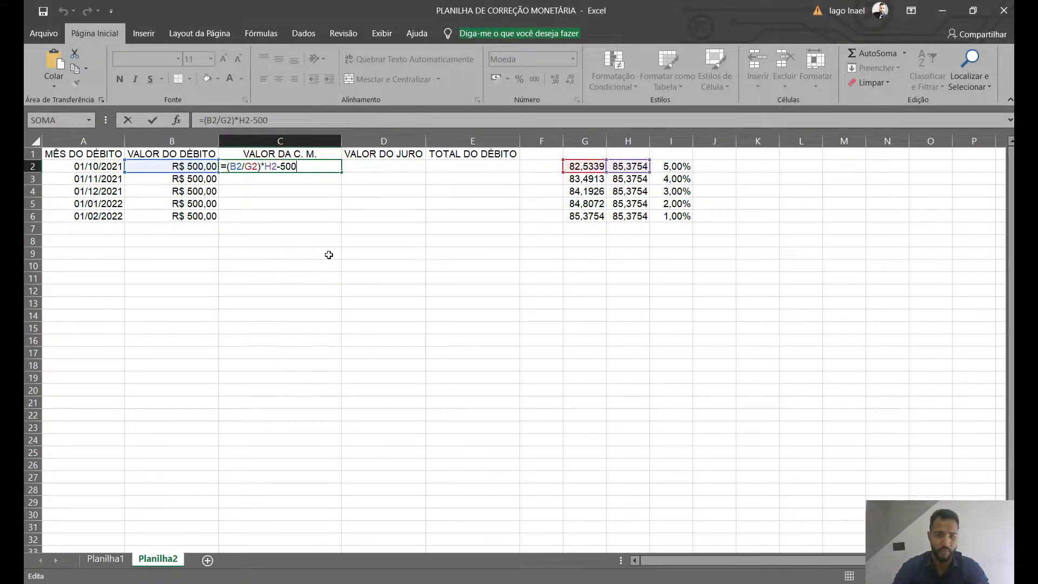
pyautogui.click(316, 167)
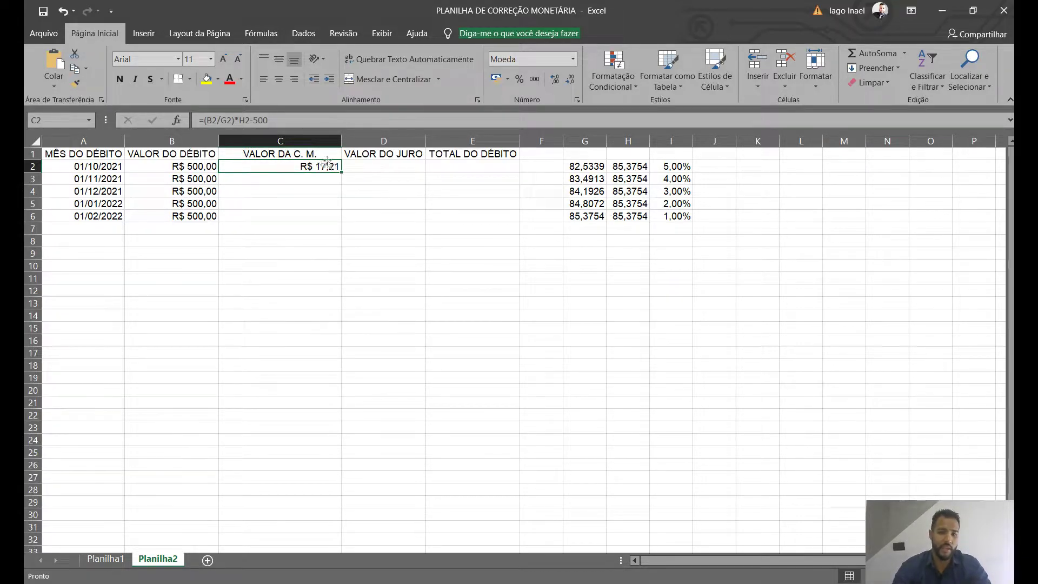
# Copy C2's correction formula down into C3:C6 for November through February
pyautogui.hotkey('ctrl', 'c')
pyautogui.press('Down')
pyautogui.hotkey('ctrl', 'v')
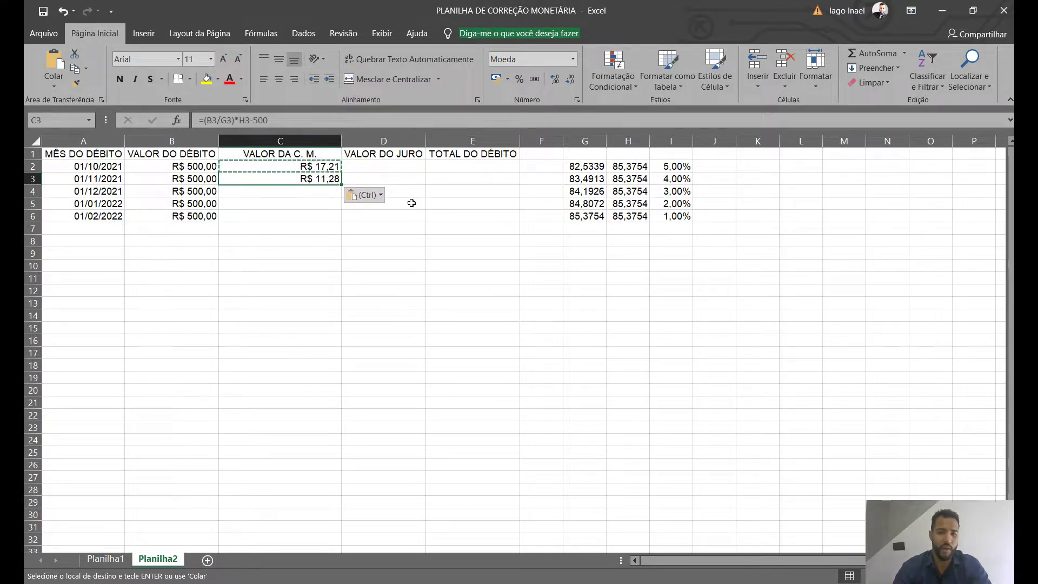
pyautogui.press('Down')
pyautogui.hotkey('ctrl', 'v')
pyautogui.press('Down')
pyautogui.hotkey('ctrl', 'v')
pyautogui.press('Down')
pyautogui.hotkey('ctrl', 'v')
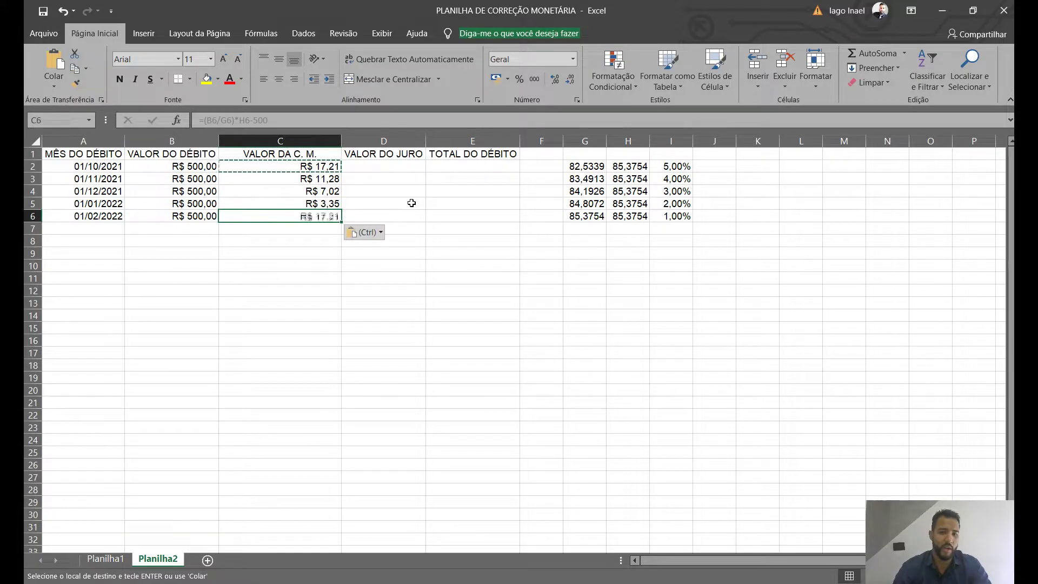
# Verify the pasted correction formulas in the November, December and January rows
pyautogui.press('Up')
pyautogui.press('Up')
pyautogui.press('Up')
pyautogui.press('F2')
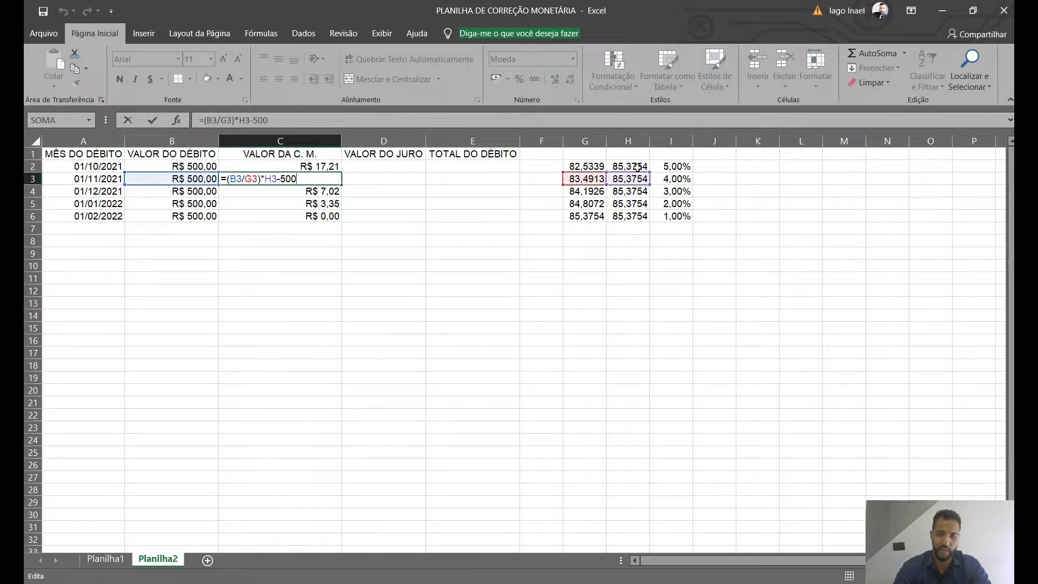
pyautogui.doubleClick(302, 192)
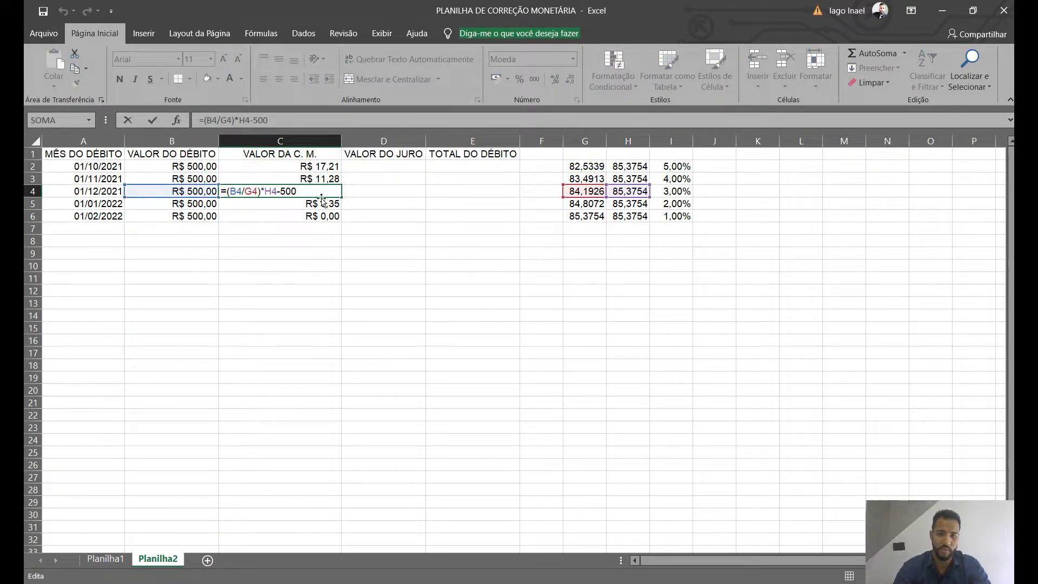
pyautogui.doubleClick(321, 203)
pyautogui.click(384, 166)
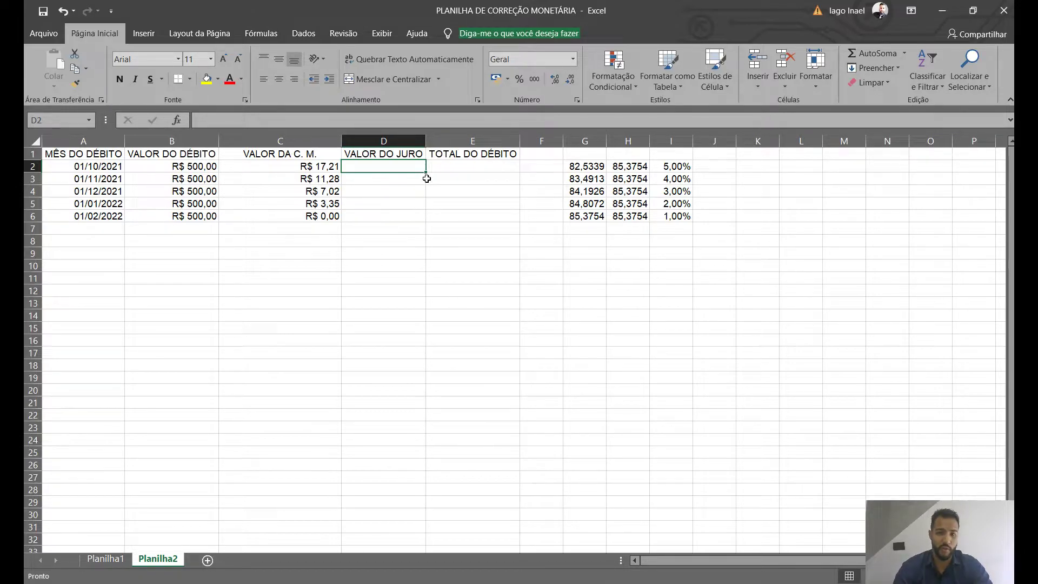
# Enter =B2*I2 in D2 for the first month's interest, R$ 25,00
pyautogui.write('=')
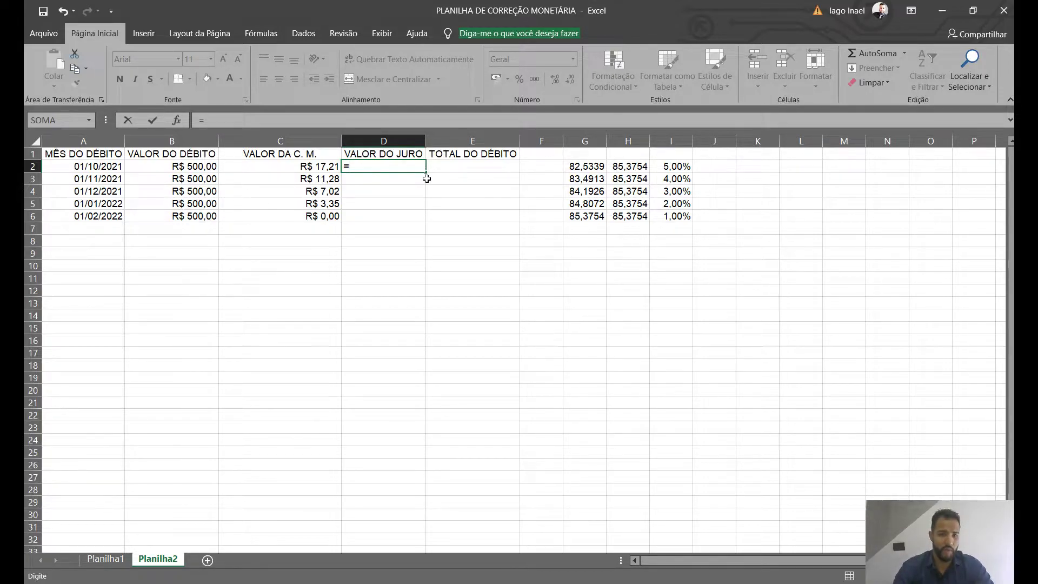
pyautogui.write('B2')
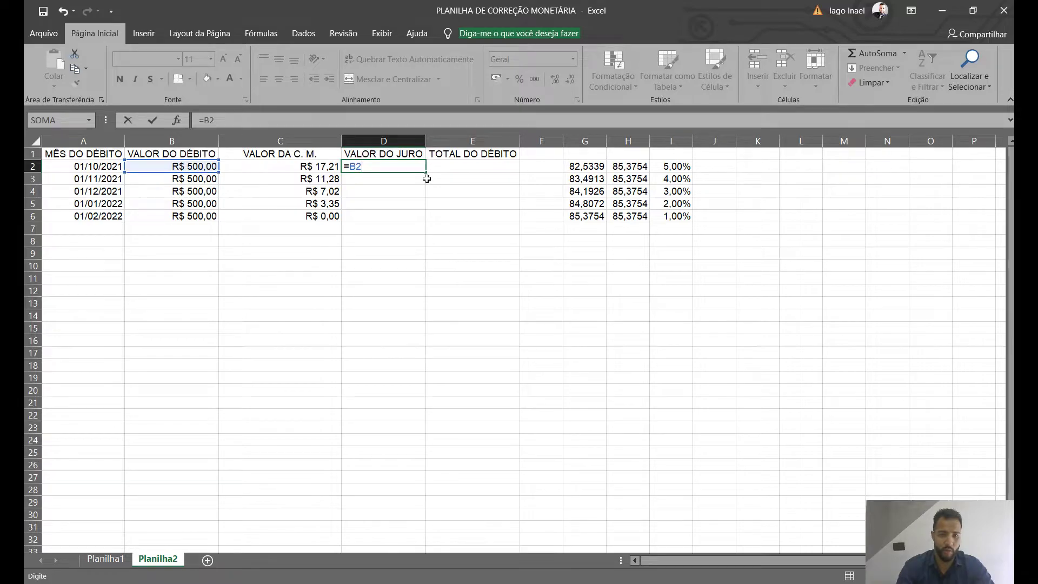
pyautogui.write('*')
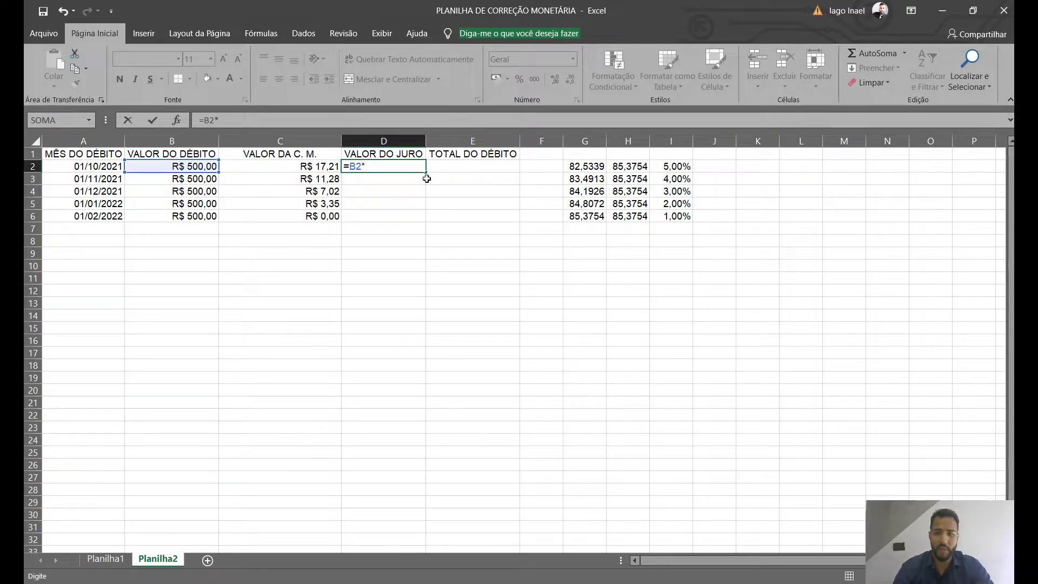
pyautogui.write('I')
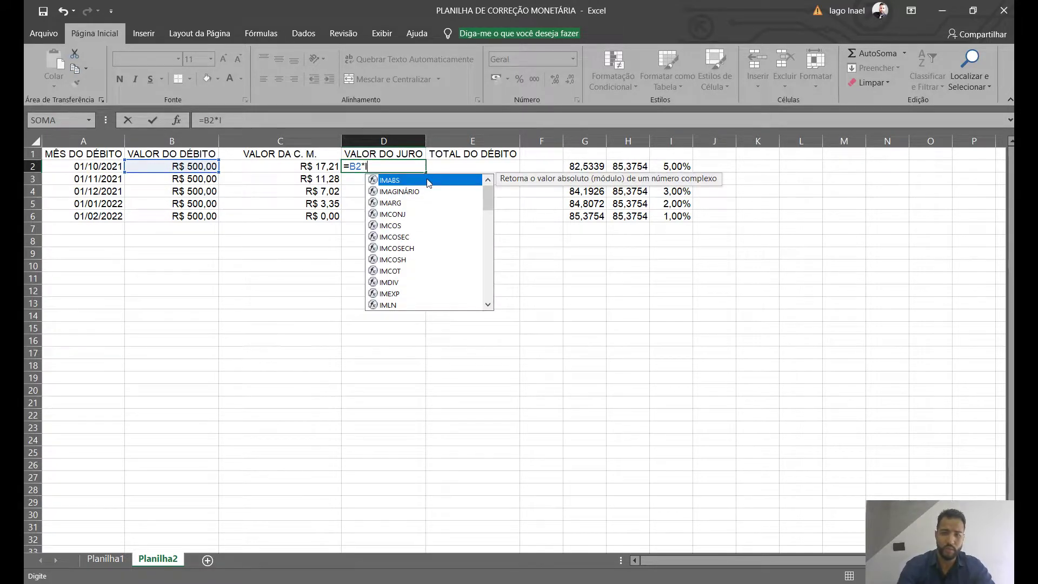
pyautogui.write('2')
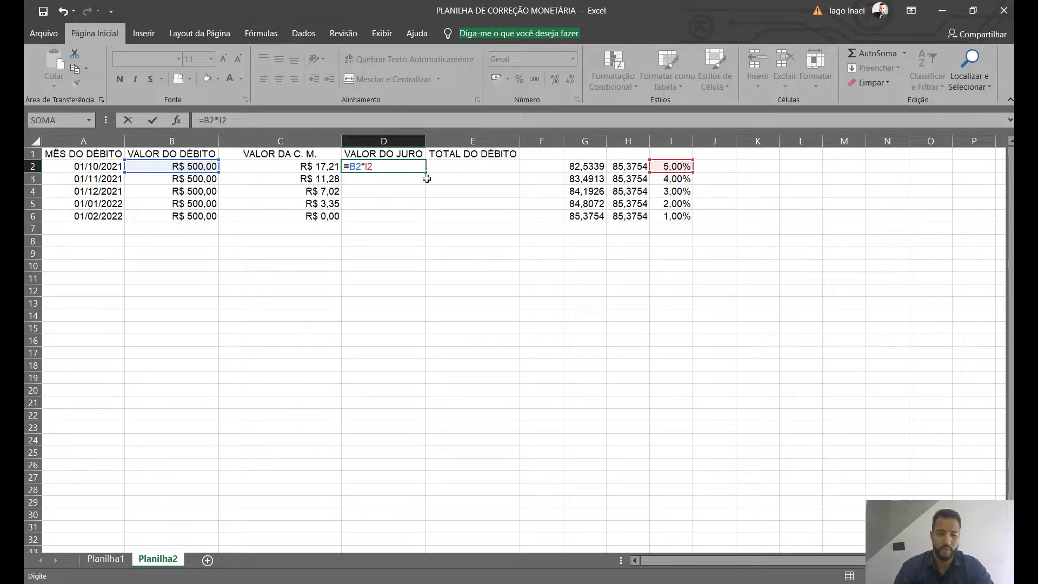
pyautogui.press('Return')
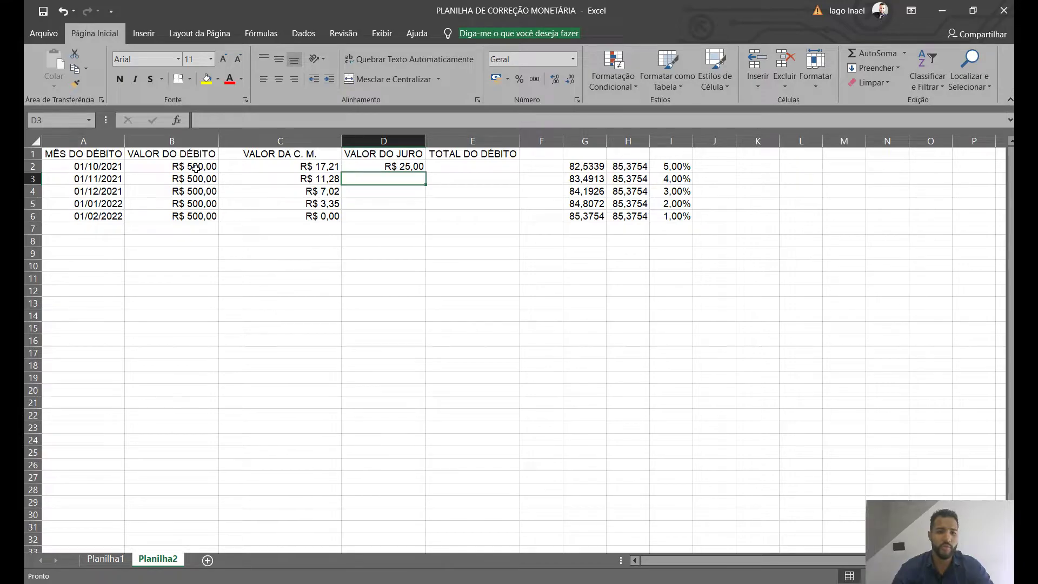
pyautogui.click(373, 167)
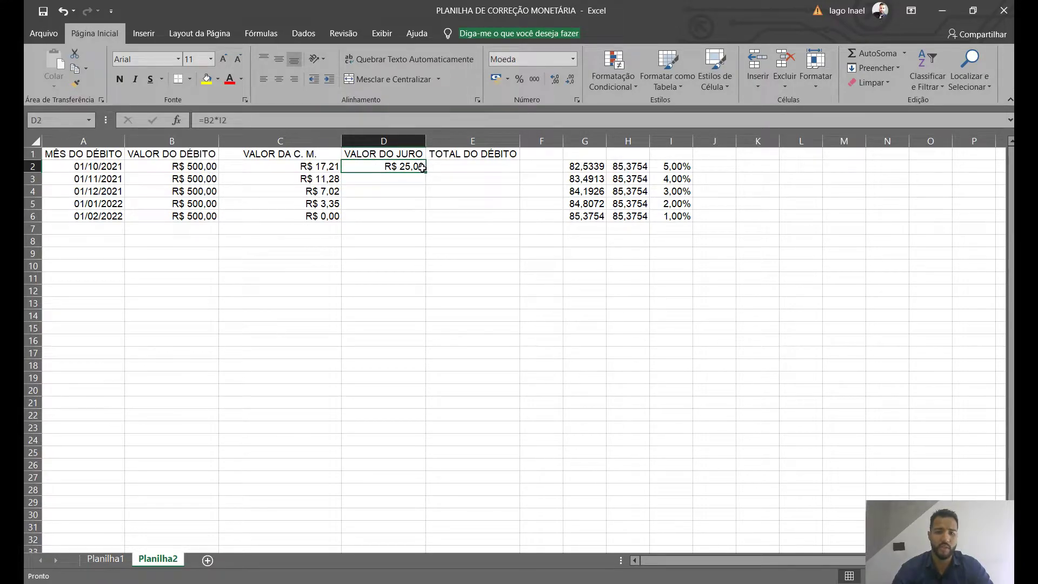
# Copy the interest formula down into D3:D6, giving R$ 20,00, 15,00, 10,00 and 5,00
pyautogui.hotkey('ctrl', 'c')
pyautogui.press('Down')
pyautogui.hotkey('ctrl', 'v')
pyautogui.press('Down')
pyautogui.hotkey('ctrl', 'v')
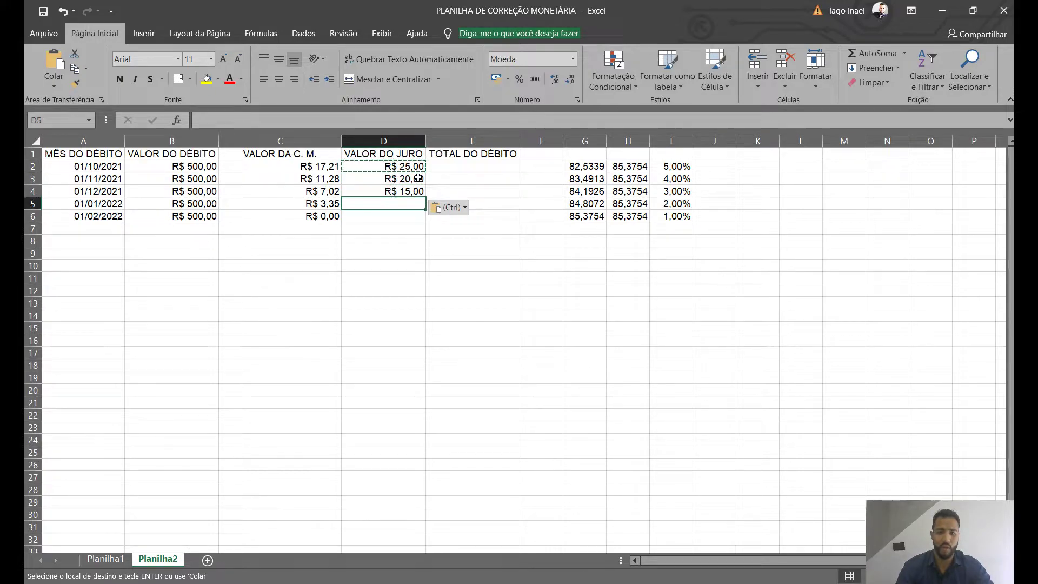
pyautogui.press('Down')
pyautogui.hotkey('ctrl', 'v')
pyautogui.press('Down')
pyautogui.hotkey('ctrl', 'v')
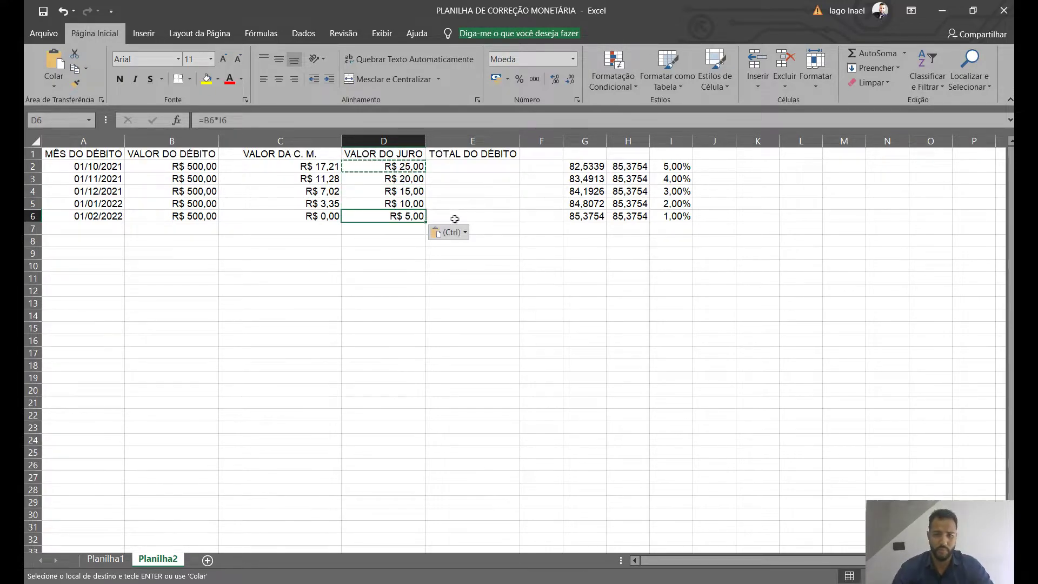
pyautogui.click(484, 180)
pyautogui.click(476, 201)
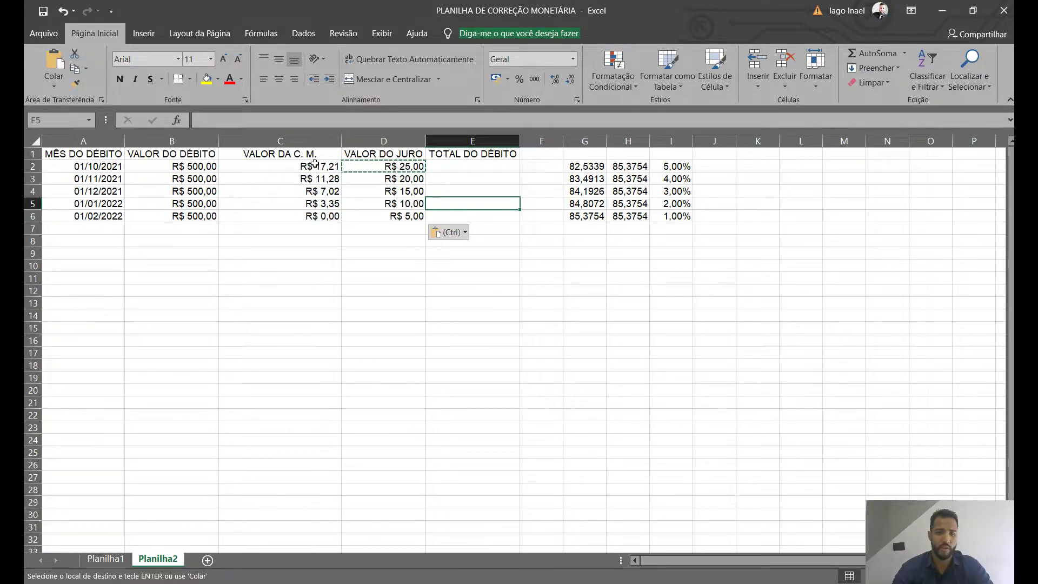
pyautogui.click(473, 168)
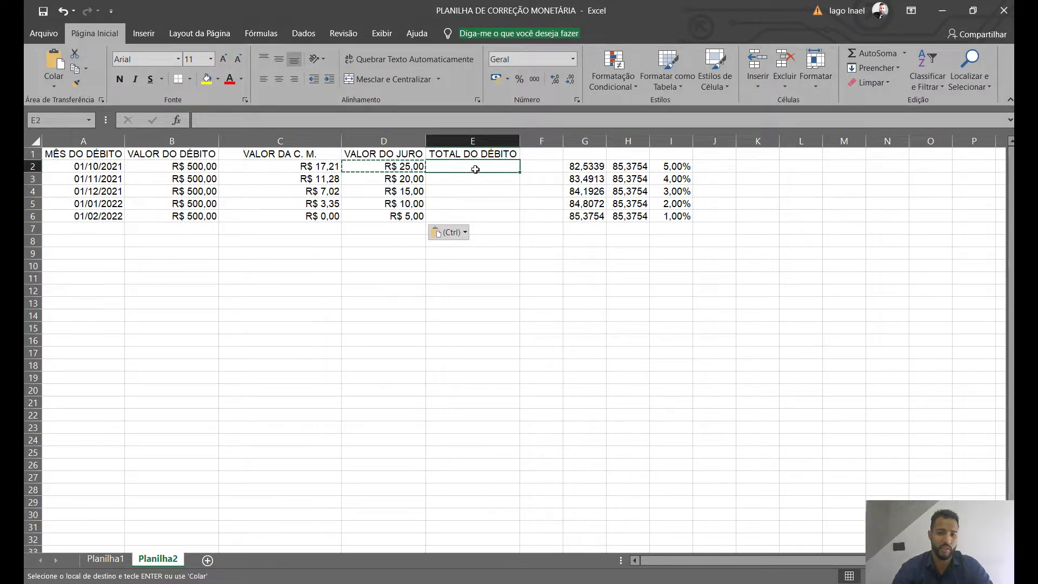
pyautogui.click(85, 230)
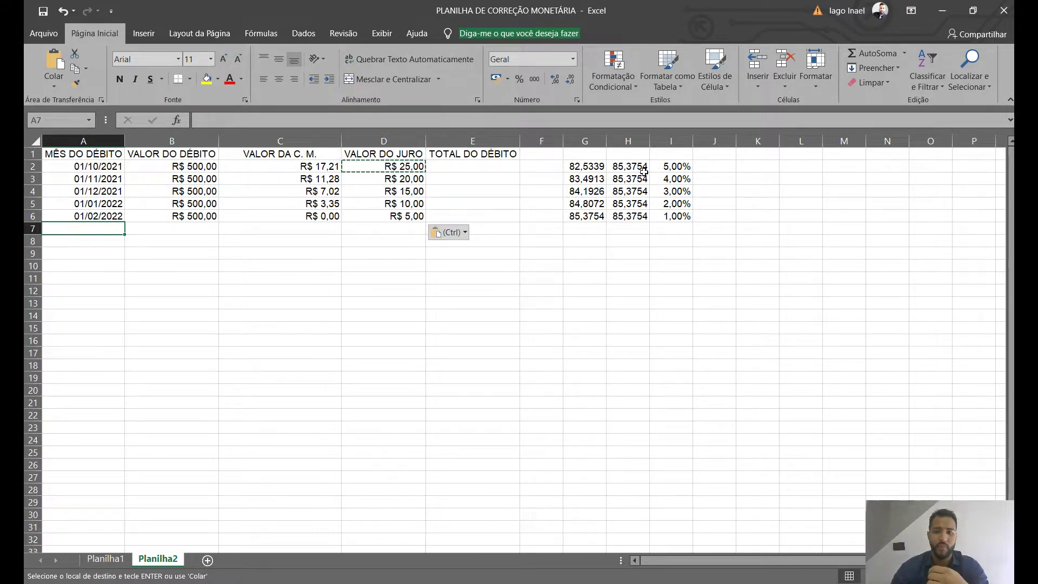
pyautogui.click(677, 166)
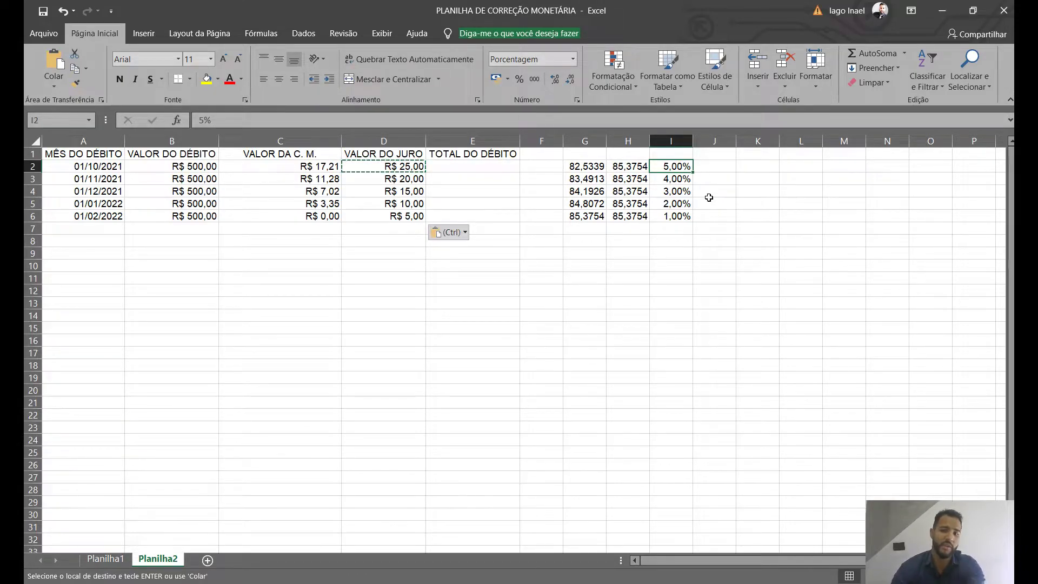
pyautogui.write('10,00')
pyautogui.press('Return')
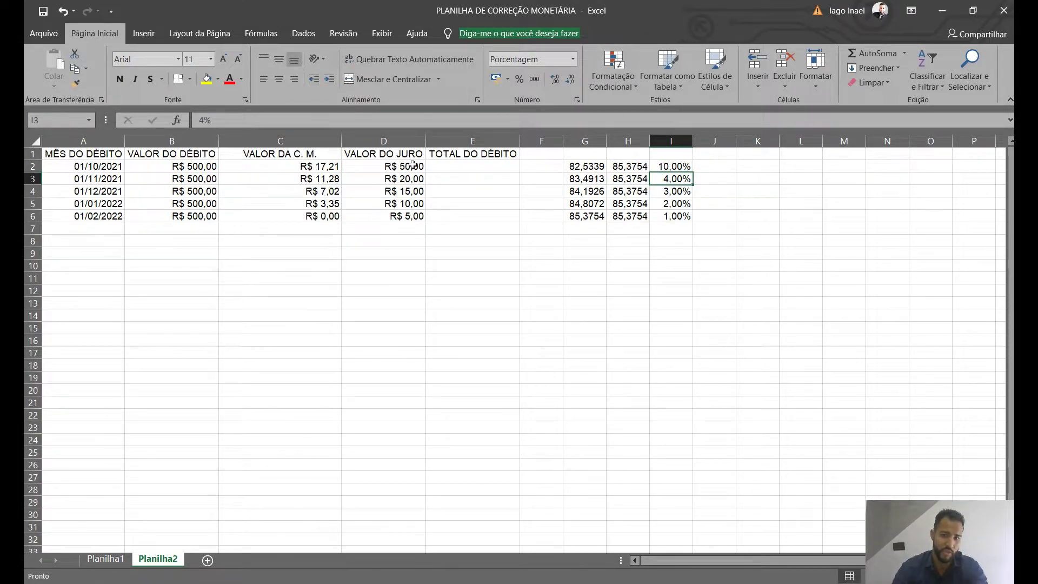
pyautogui.click(634, 168)
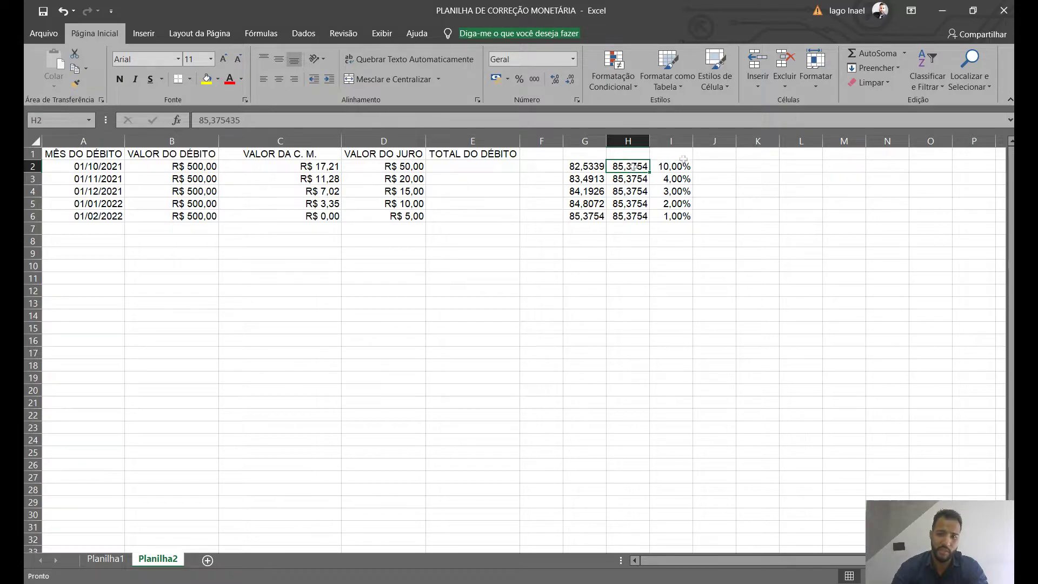
pyautogui.moveTo(623, 166)
pyautogui.mouseDown()
pyautogui.moveTo(618, 538)
pyautogui.moveTo(616, 176)
pyautogui.moveTo(638, 301)
pyautogui.moveTo(644, 526)
pyautogui.moveTo(628, 173)
pyautogui.moveTo(647, 459)
pyautogui.mouseUp()
pyautogui.moveTo(303, 166); pyautogui.dragTo(309, 211)
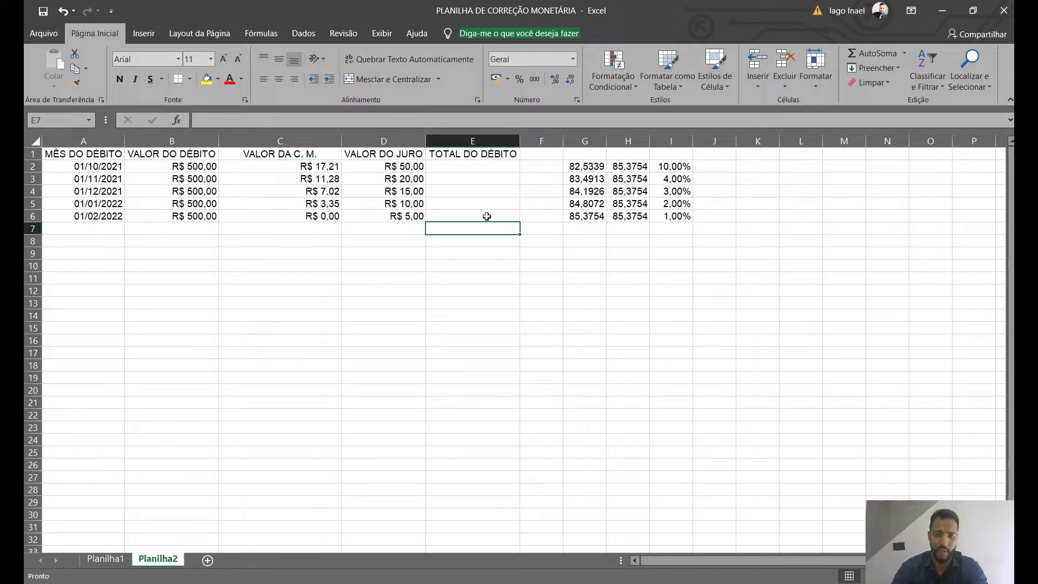
pyautogui.click(665, 166)
pyautogui.write('5')
pyautogui.press('Return')
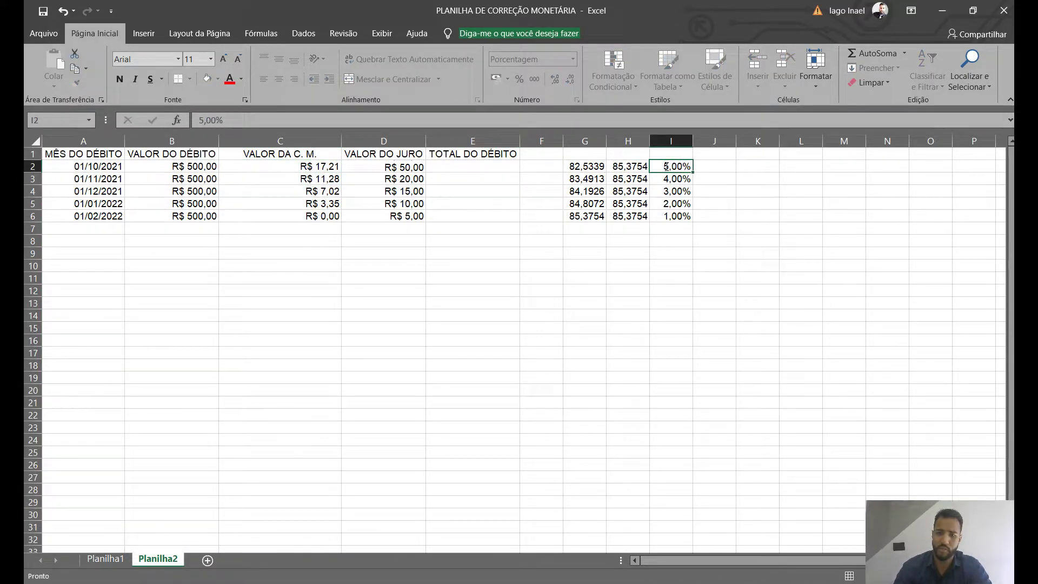
# Enter =SOMA(B2:D2) in E2, giving a first total of R$ 542,21
pyautogui.click(486, 171)
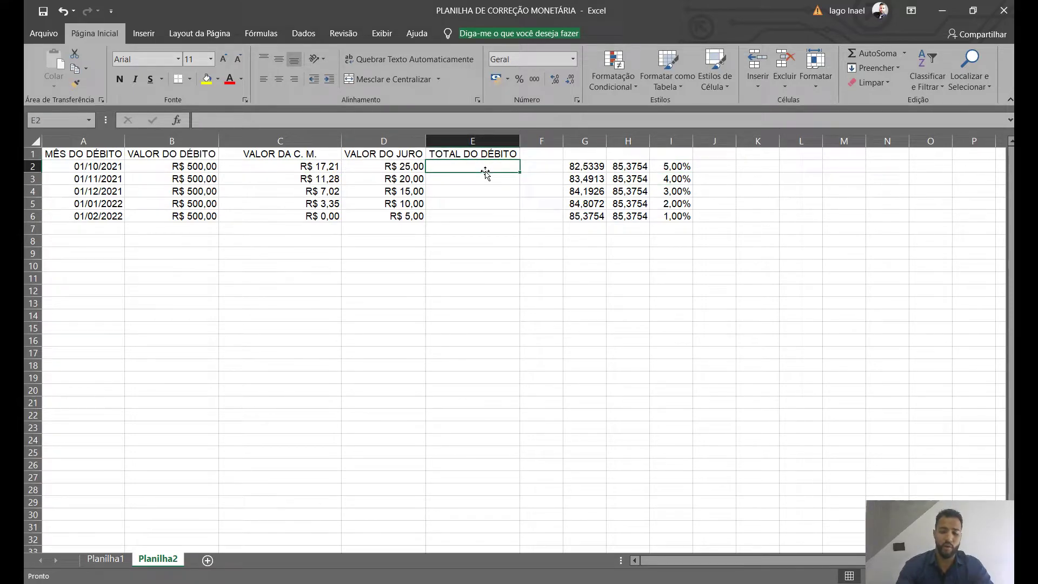
pyautogui.write('=SOMA')
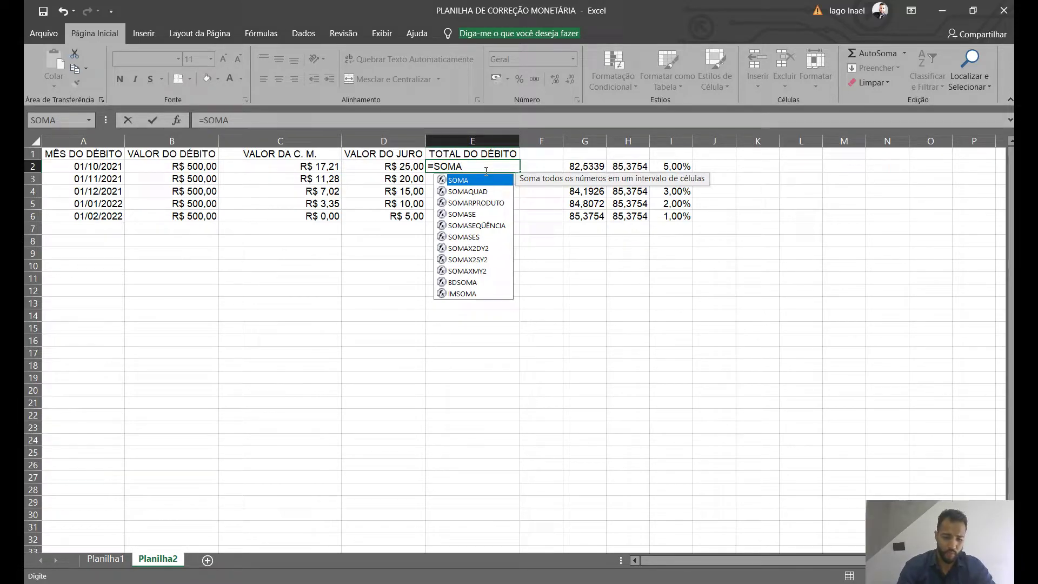
pyautogui.write('(B')
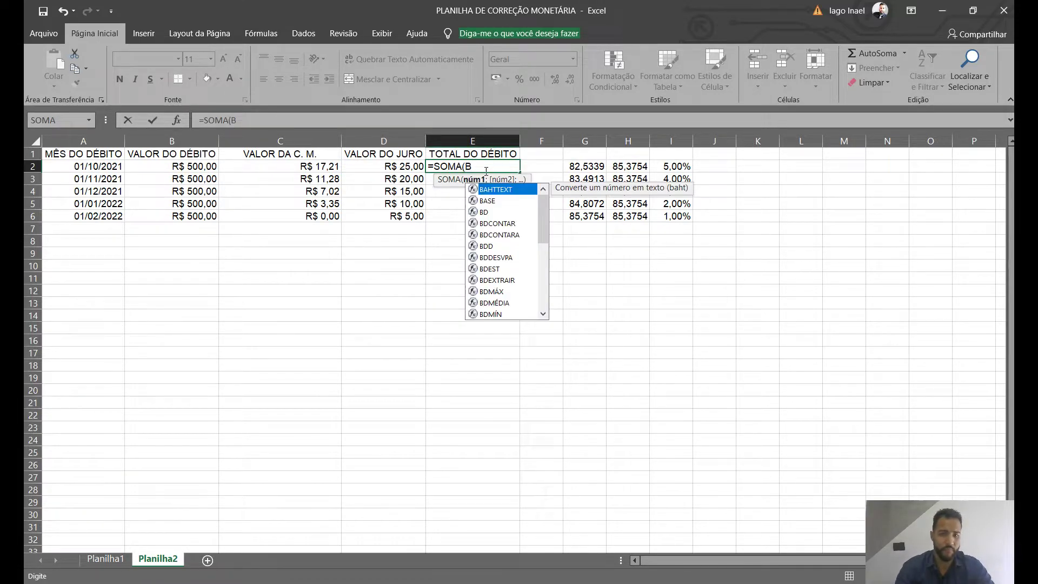
pyautogui.write('2:')
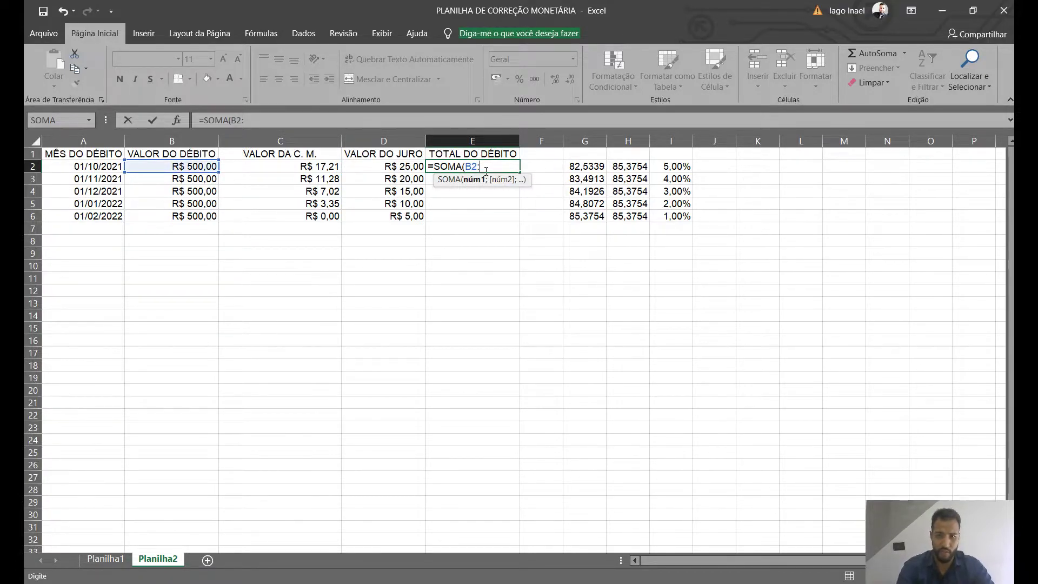
pyautogui.write('D')
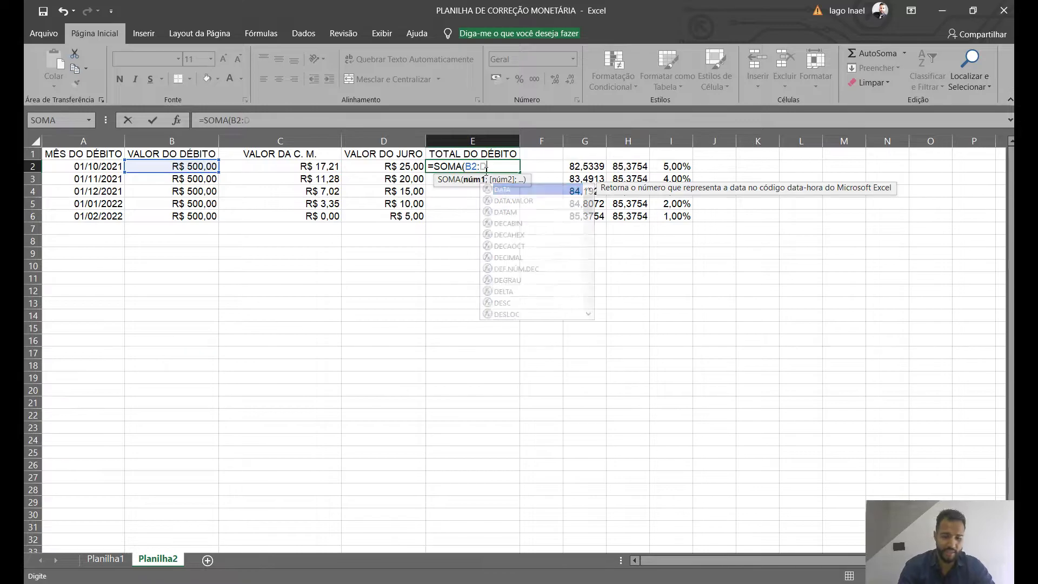
pyautogui.write('2')
pyautogui.press('Return')
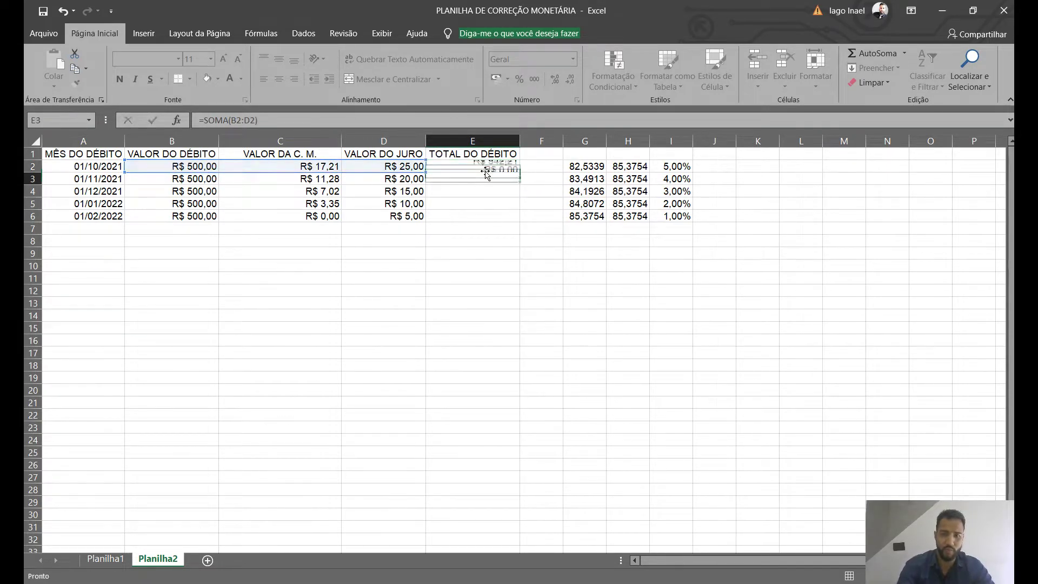
pyautogui.click(513, 166)
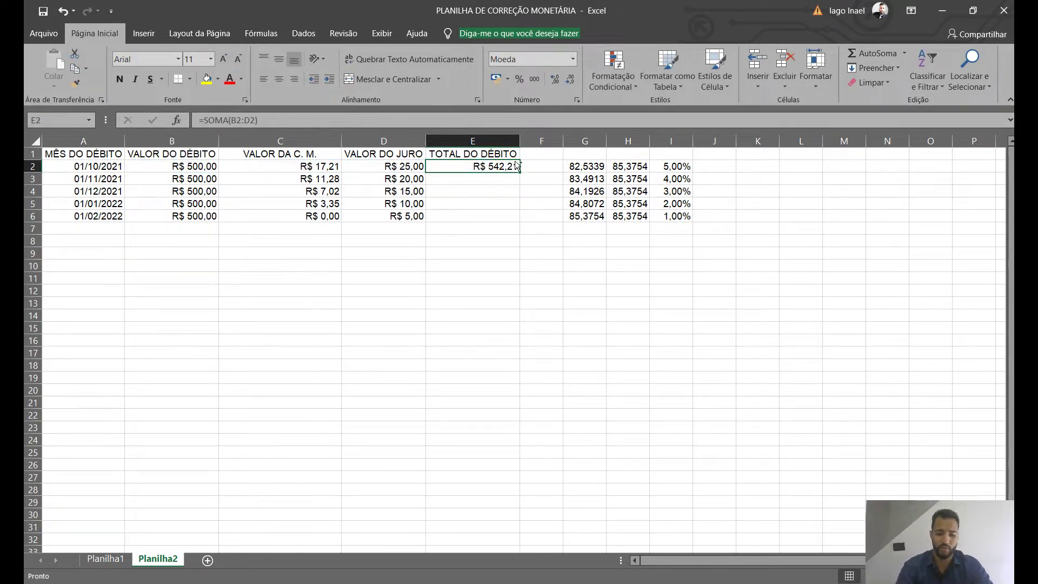
# Copy the E2 total formula down into E3:E6
pyautogui.hotkey('ctrl', 'c')
pyautogui.press('Down')
pyautogui.hotkey('ctrl', 'v')
pyautogui.press('Down')
pyautogui.hotkey('ctrl', 'v')
pyautogui.press('Down')
pyautogui.hotkey('ctrl', 'v')
pyautogui.press('Down')
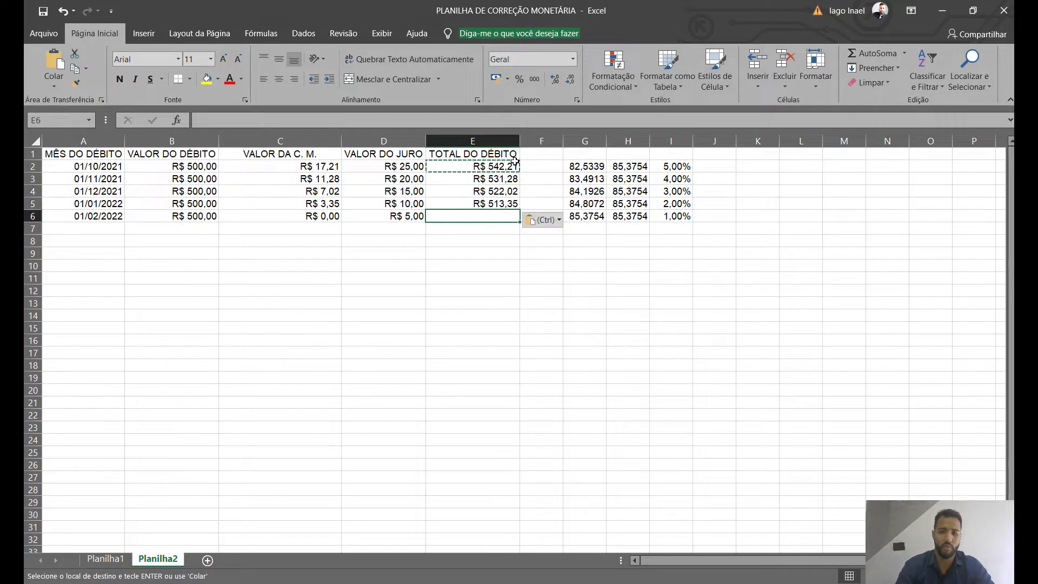
pyautogui.hotkey('ctrl', 'v')
# Cancel the pending copy and select empty cells below the table
pyautogui.click(433, 277)
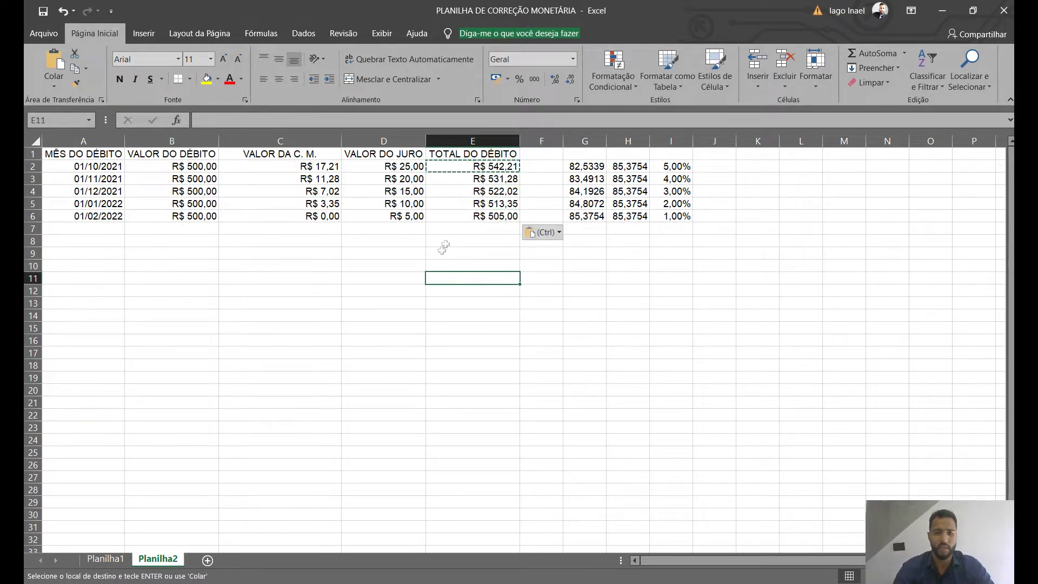
pyautogui.click(448, 229)
pyautogui.press('Escape')
pyautogui.click(436, 255)
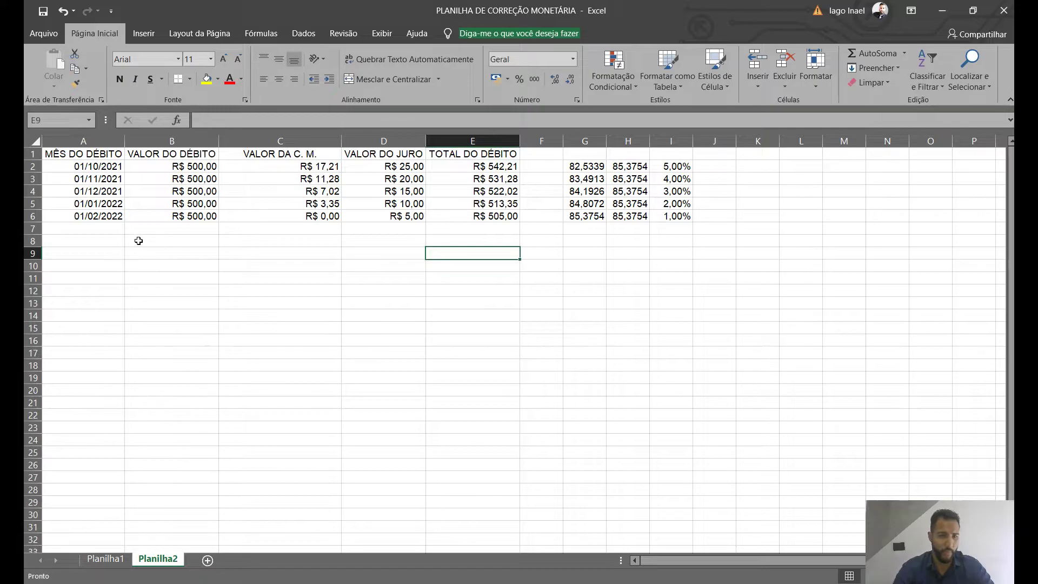
pyautogui.click(108, 233)
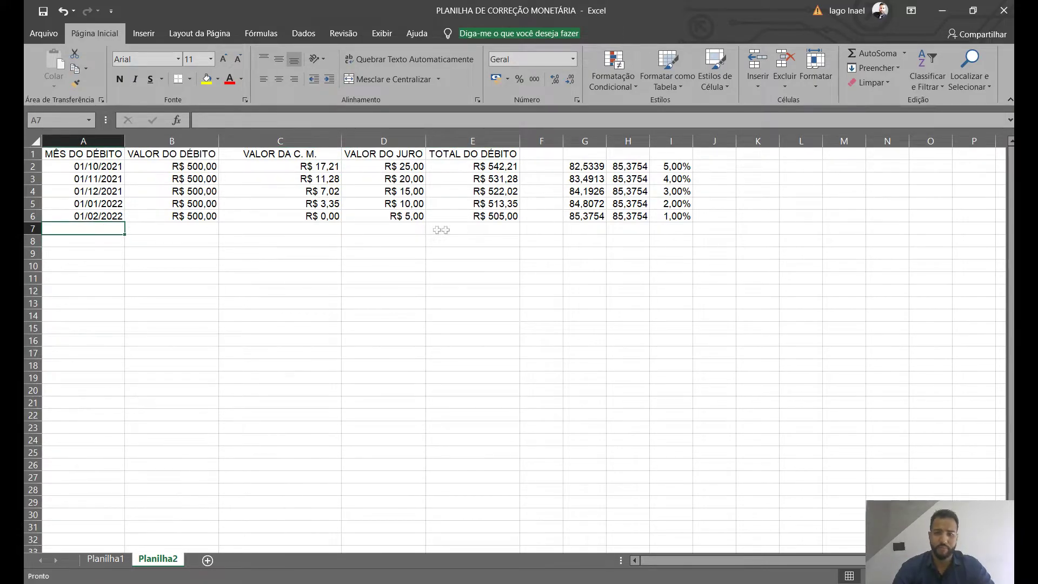
pyautogui.click(499, 239)
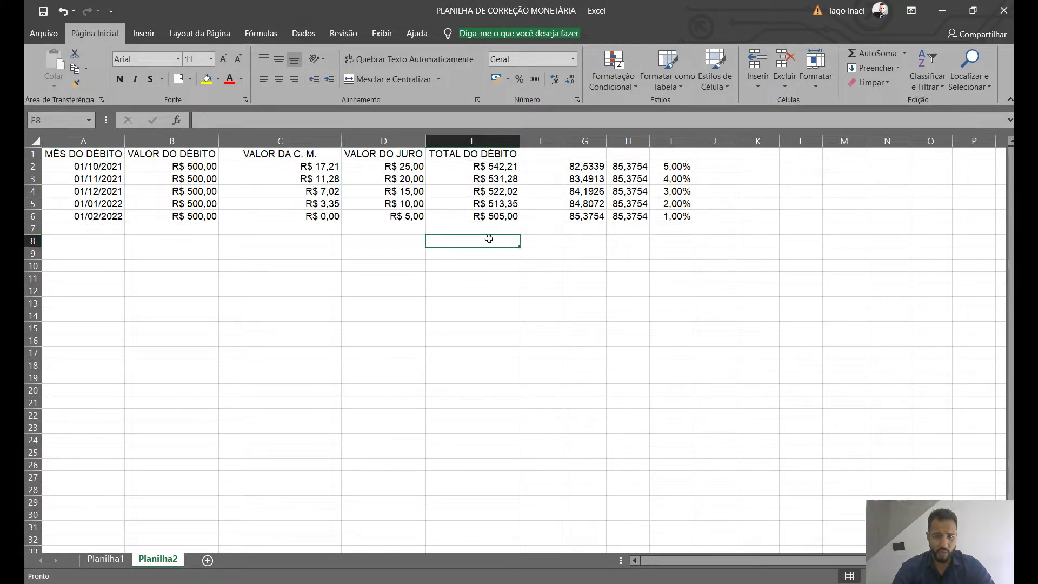
pyautogui.click(496, 230)
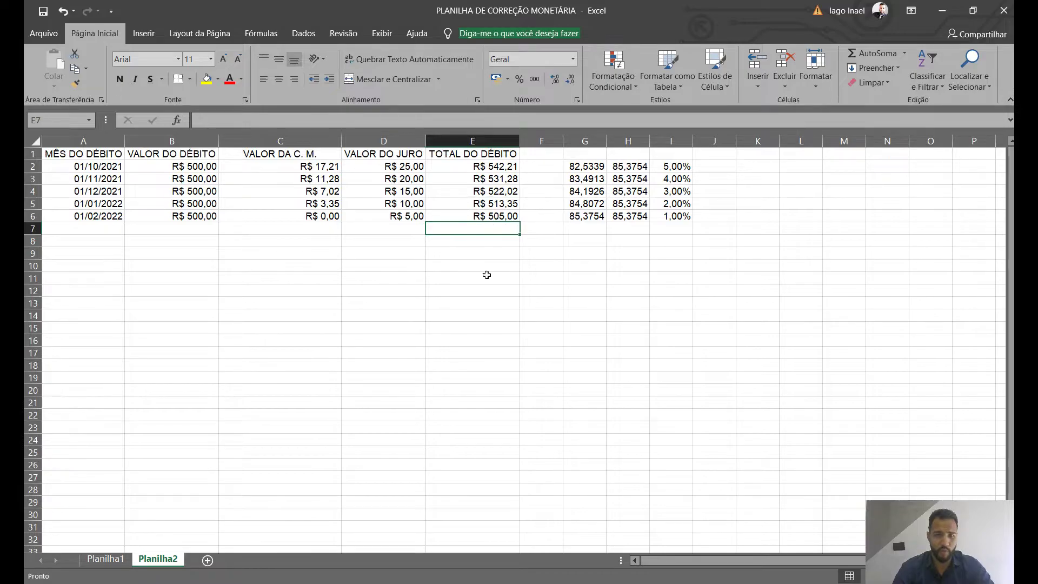
pyautogui.click(475, 238)
pyautogui.click(410, 250)
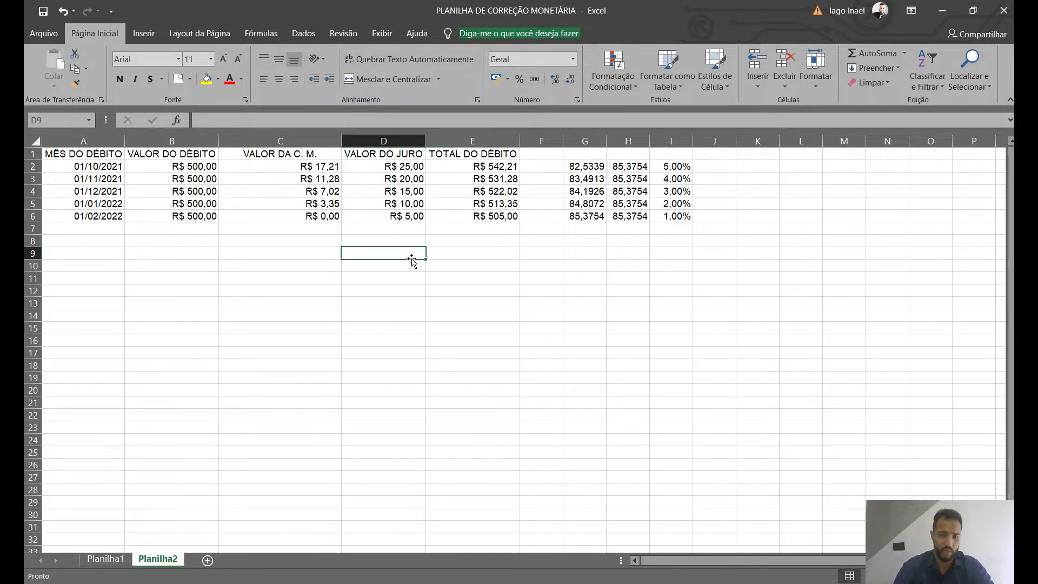
# Label D8 TOTAL and enter =SOMA(E2:E6) in E8, giving R$ 2.613,87
pyautogui.click(413, 241)
pyautogui.write('TOTAL')
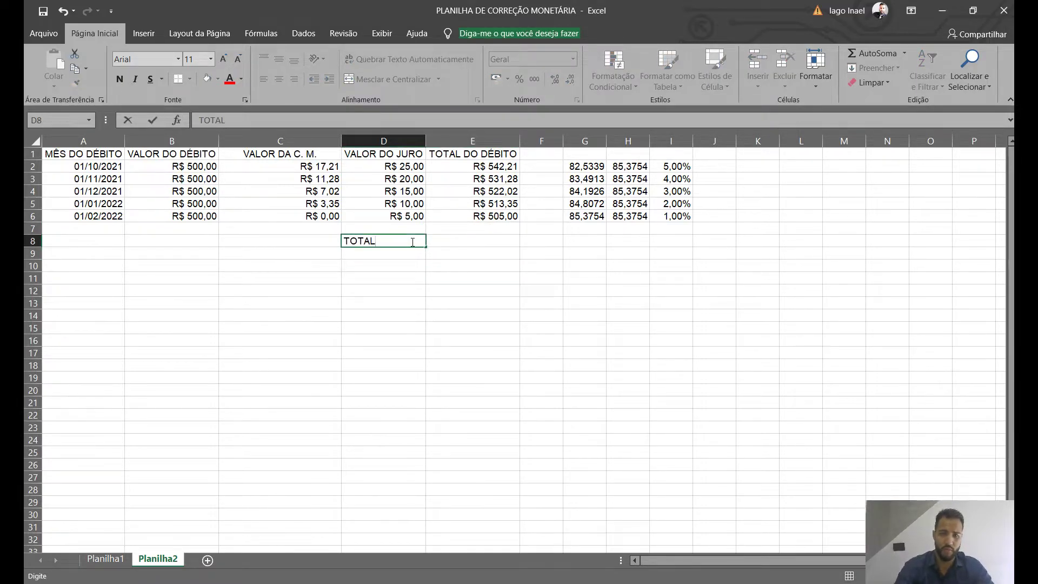
pyautogui.click(468, 235)
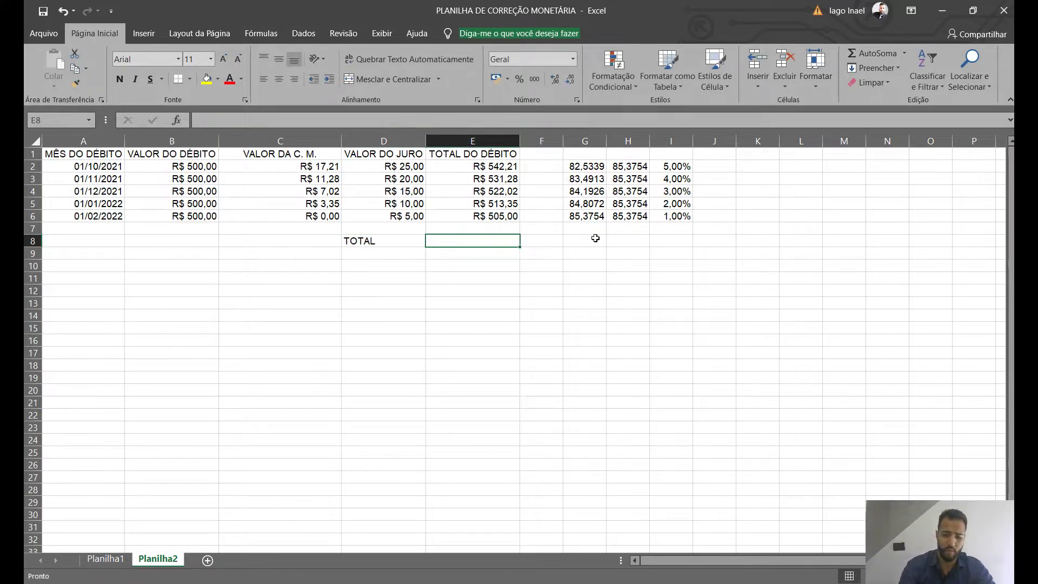
pyautogui.write('=SOMA(')
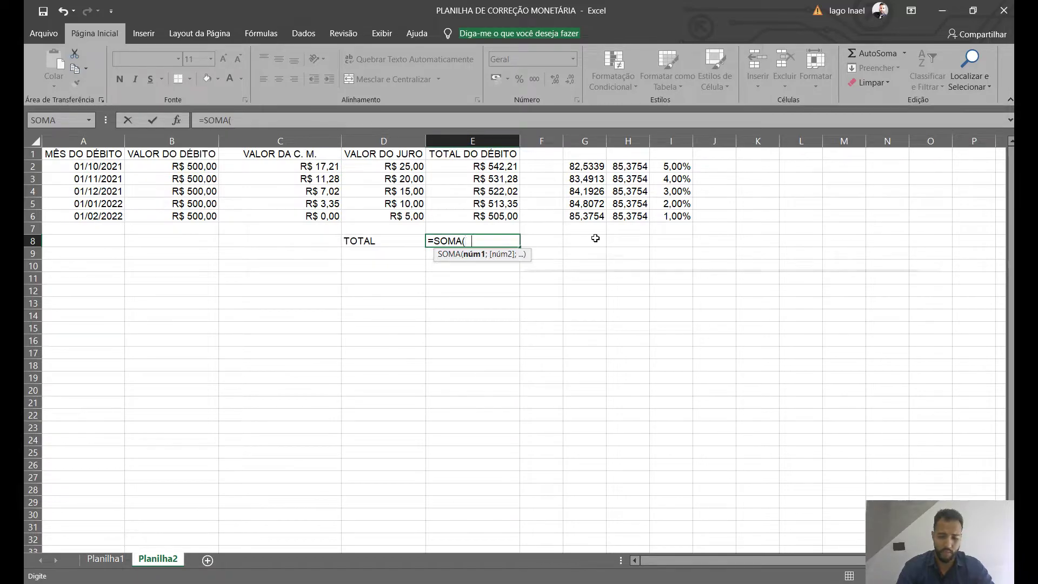
pyautogui.write('E2:')
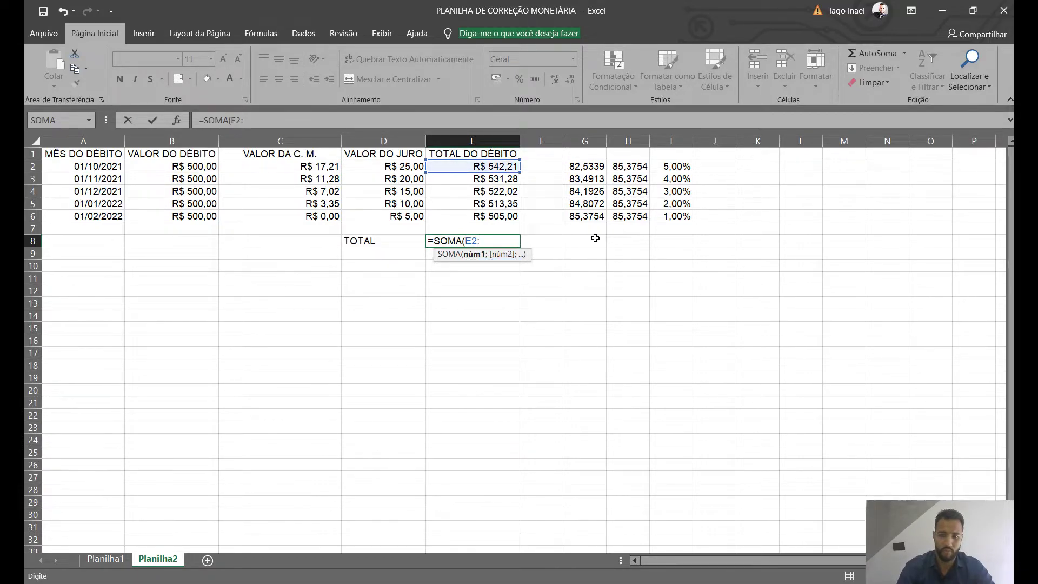
pyautogui.write('E6')
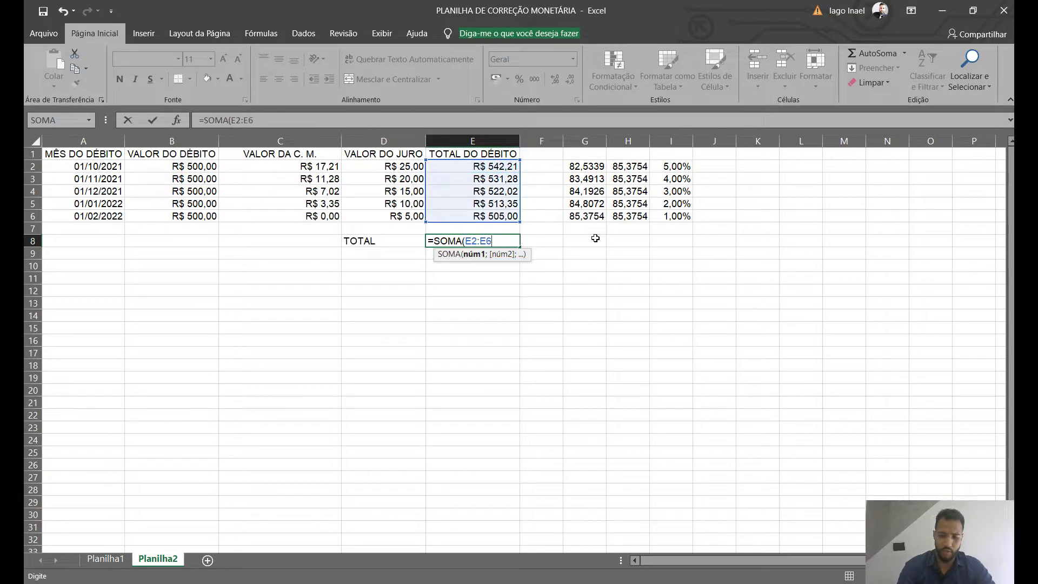
pyautogui.write(')')
pyautogui.press('Return')
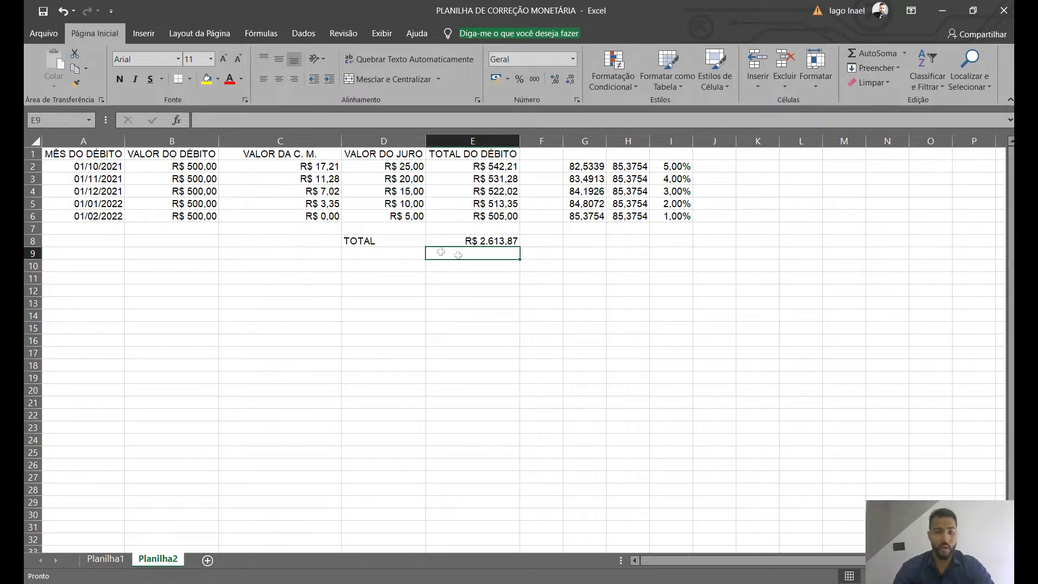
pyautogui.click(382, 255)
# Add the labels HONORÁRIOS ADV. 20% and TOTAL in row 9
pyautogui.click(308, 253)
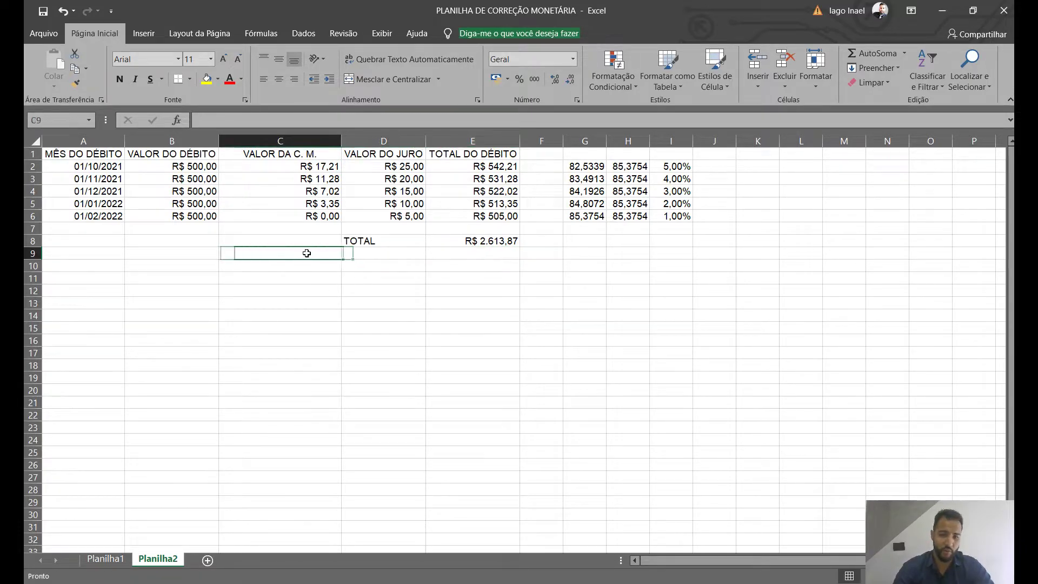
pyautogui.write('HONORÁRIO')
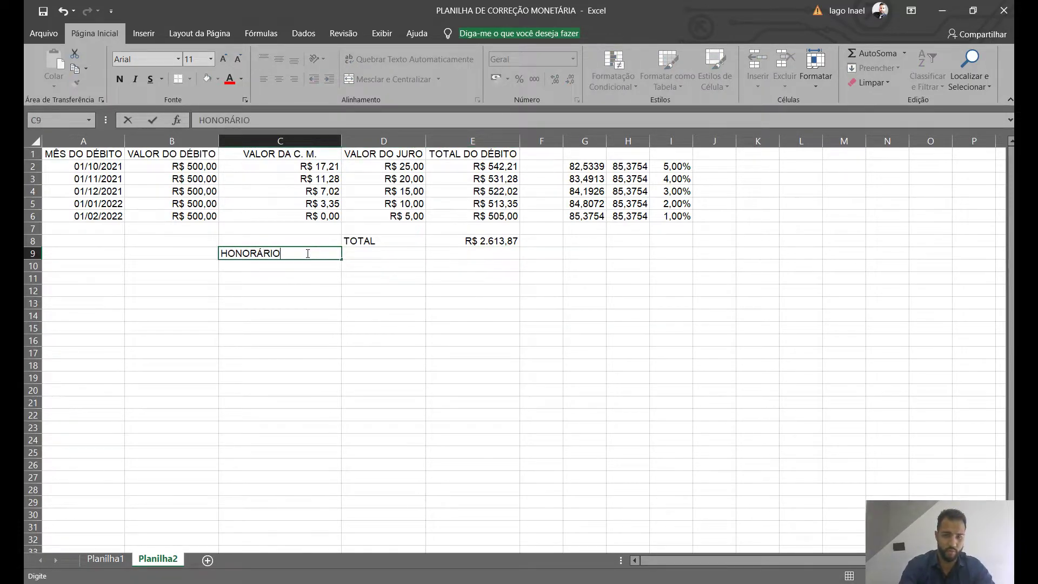
pyautogui.write('S ADV. ')
pyautogui.write('10%')
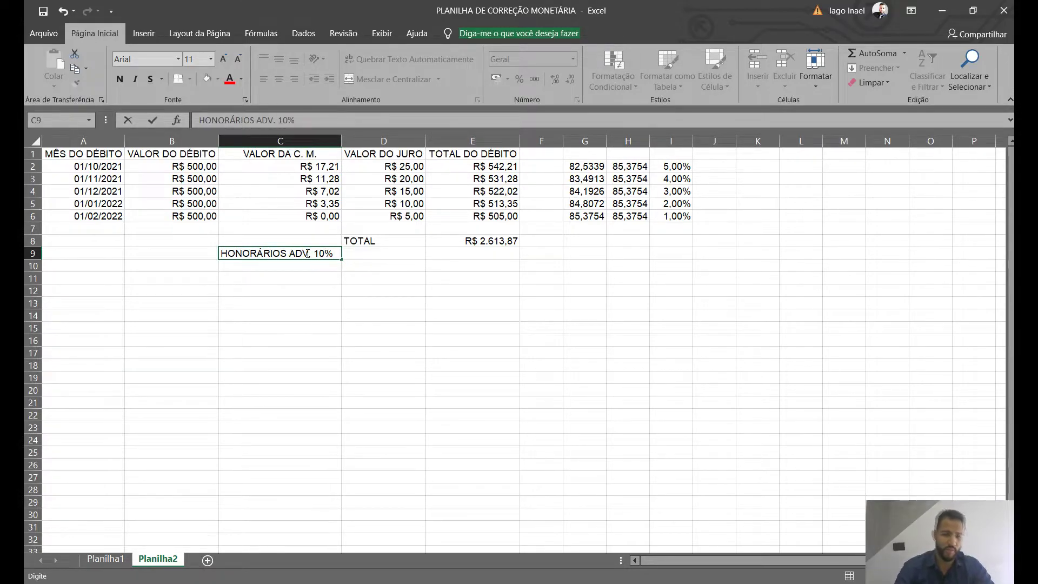
pyautogui.doubleClick(323, 253)
pyautogui.write('20%')
pyautogui.press('Tab')
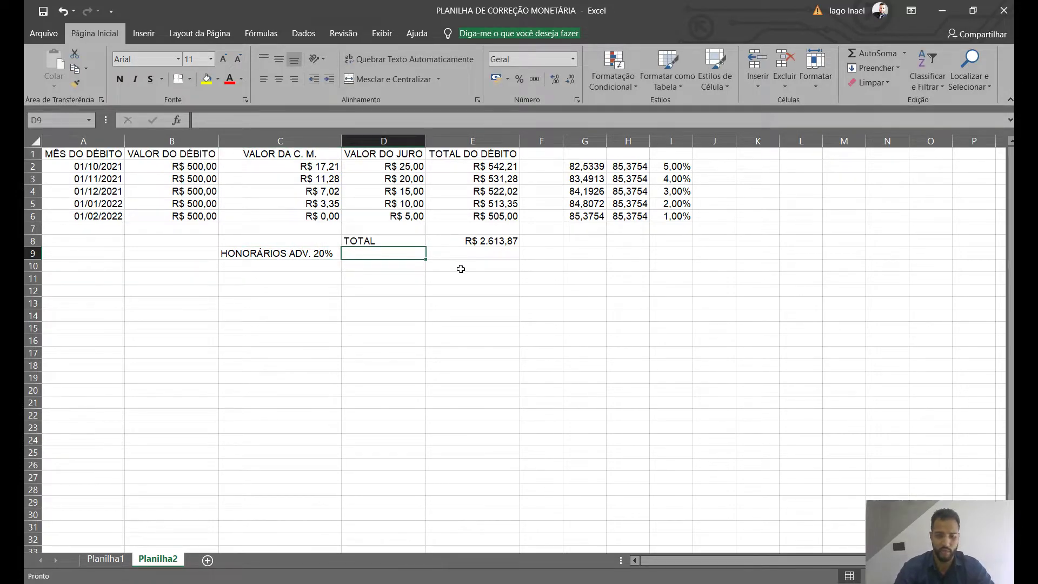
pyautogui.write('TOTAL')
pyautogui.press('Tab')
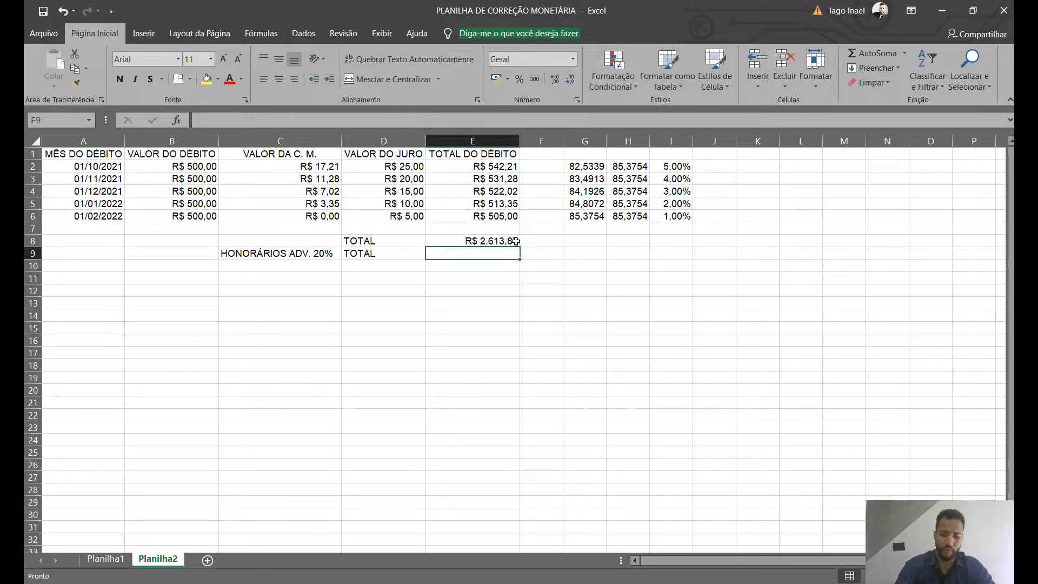
# Enter =E8*20% in E9, giving fees of R$ 522,77
pyautogui.write('=')
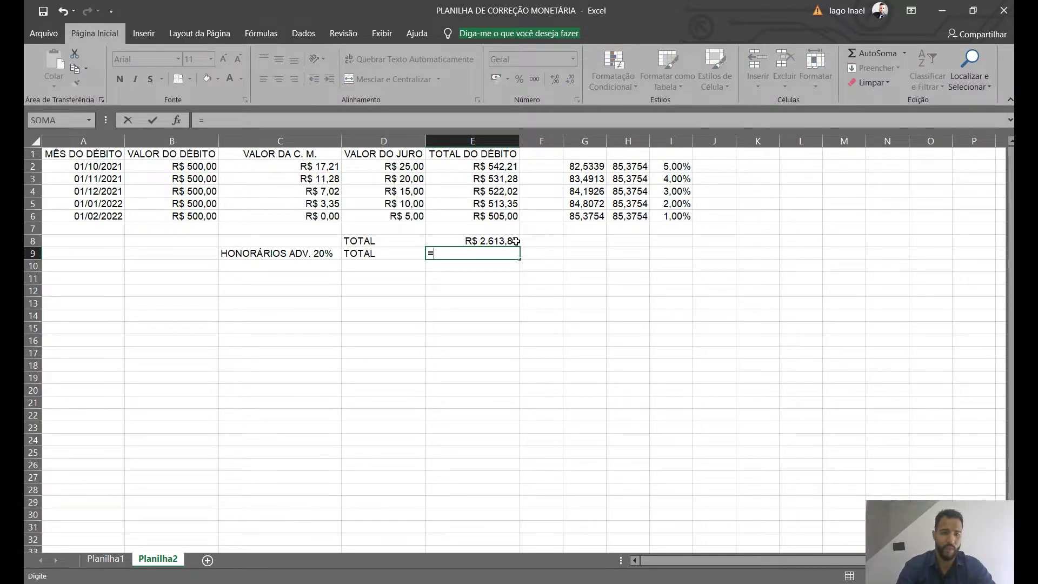
pyautogui.write('E')
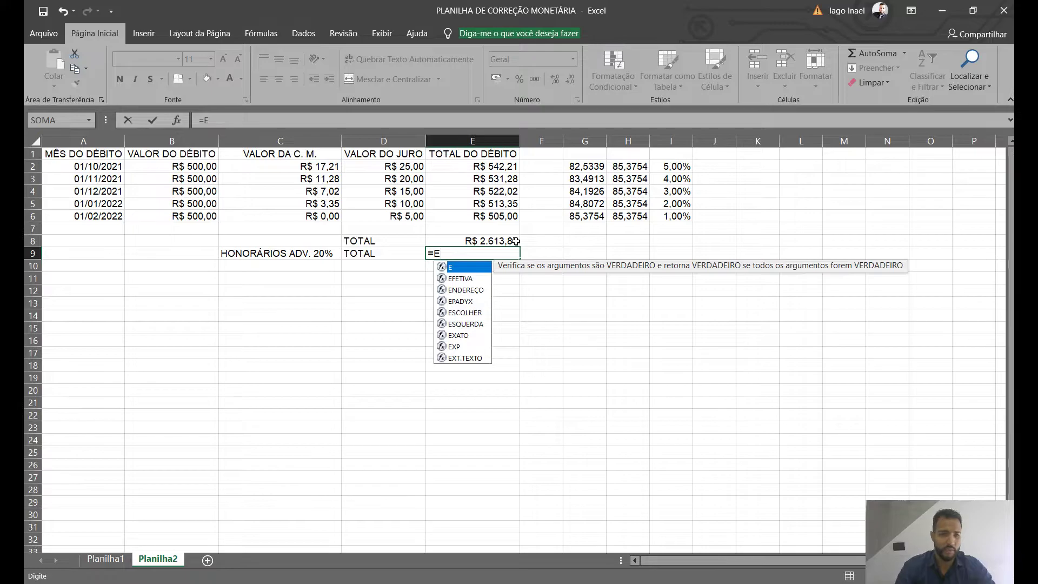
pyautogui.write('8*')
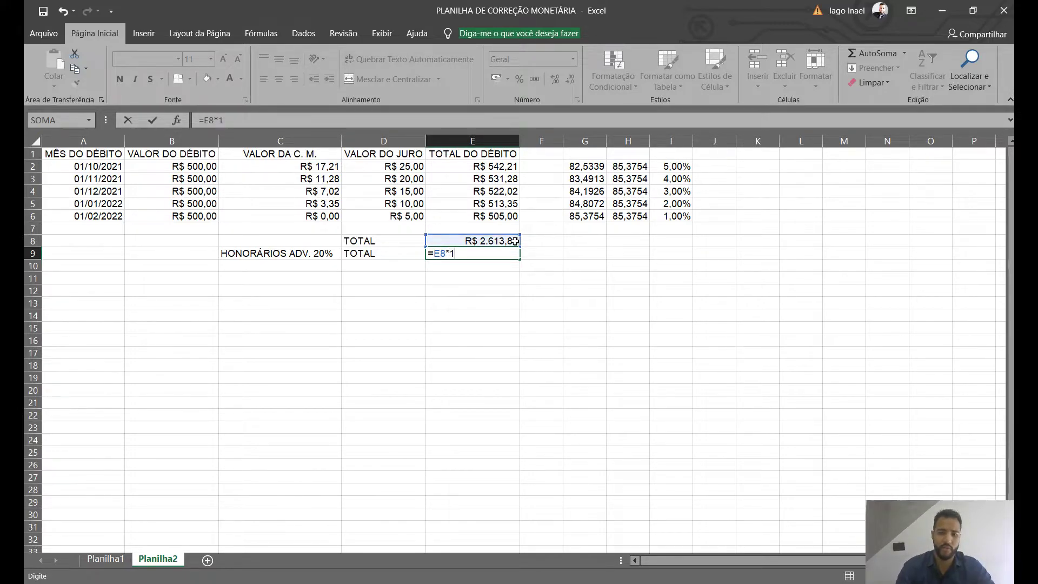
pyautogui.write('20%')
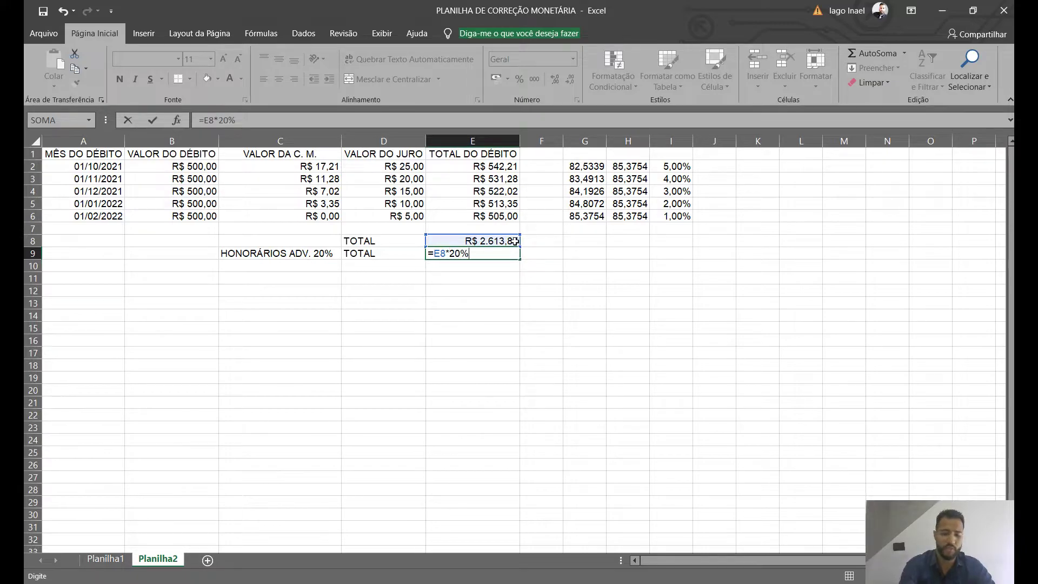
pyautogui.press('Return')
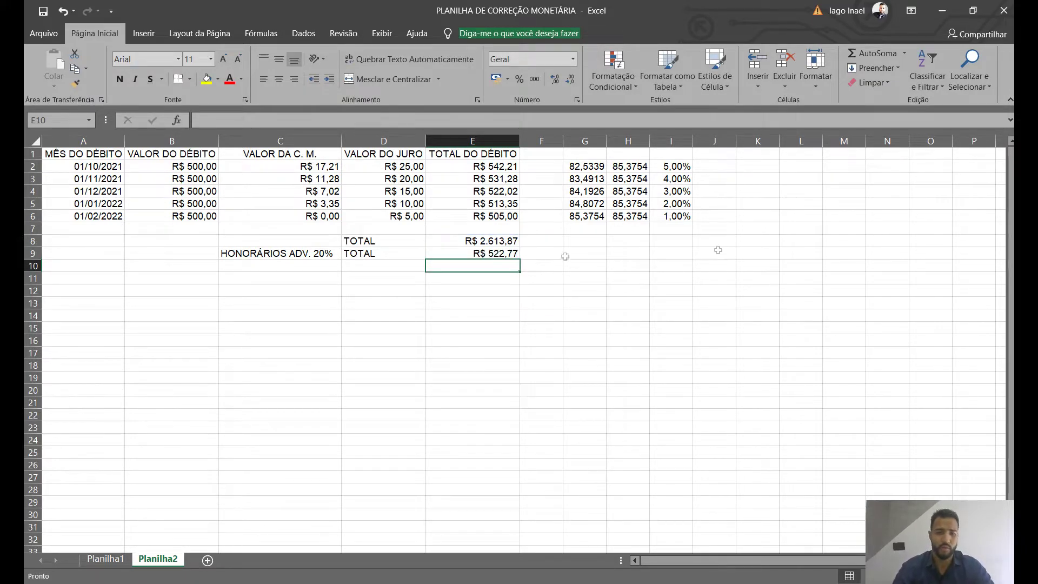
pyautogui.click(313, 273)
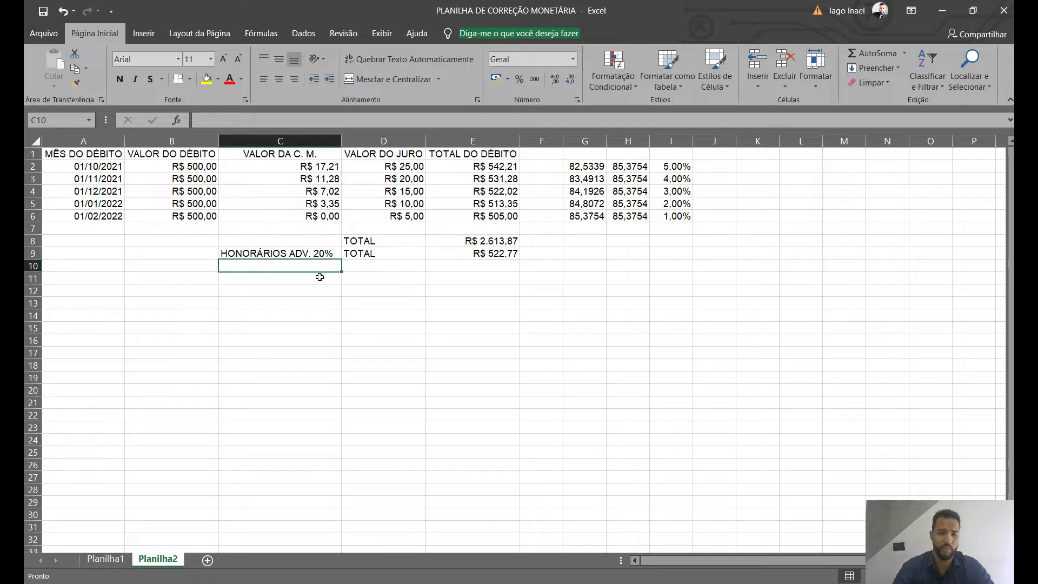
# Label C10 VALOR TOTAL C/ HON and begin a =SOMA formula in E10
pyautogui.write('VALOR ')
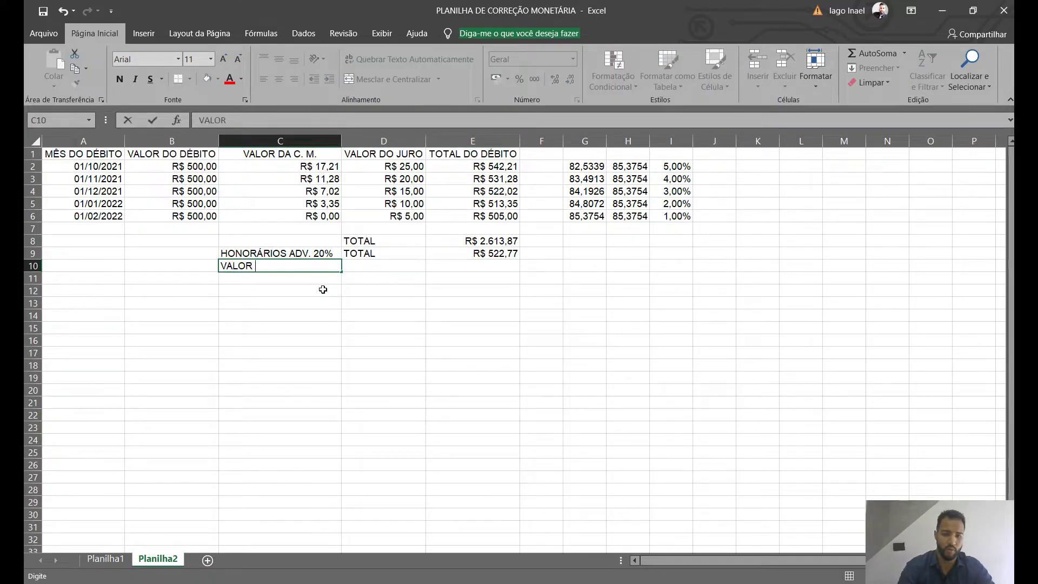
pyautogui.write('TOTAL C')
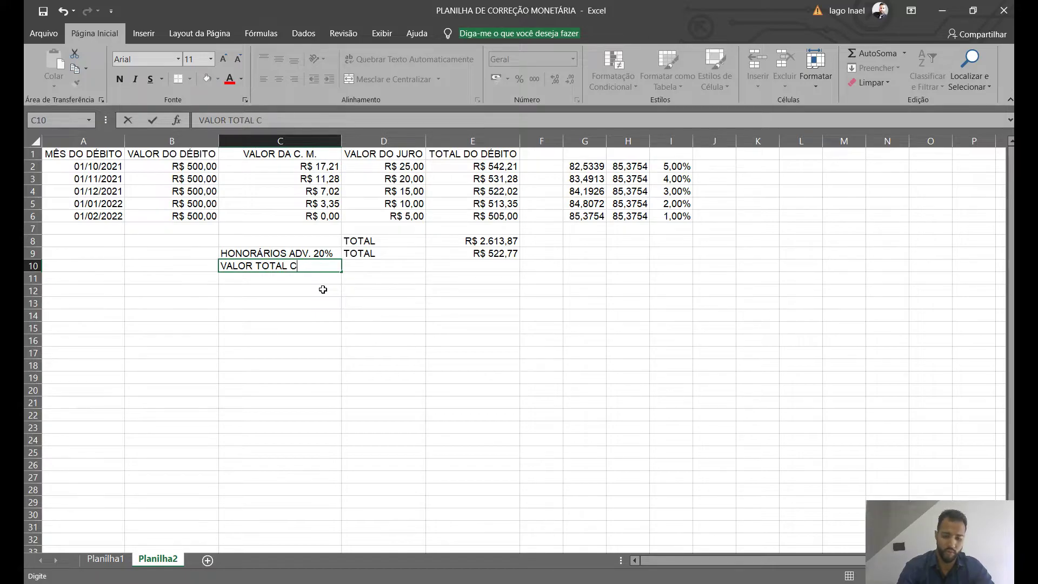
pyautogui.write('/ HON')
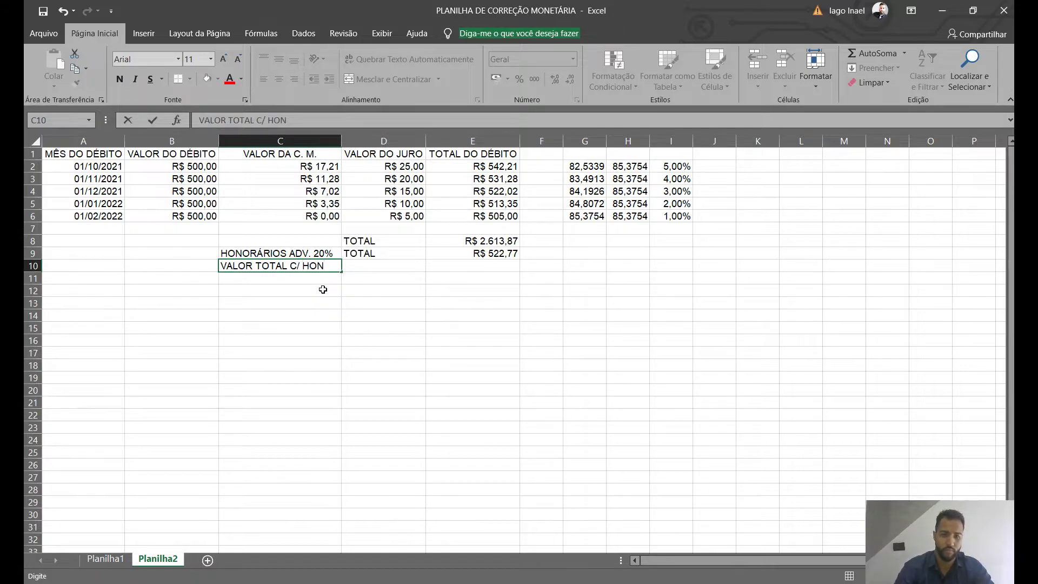
pyautogui.click(348, 267)
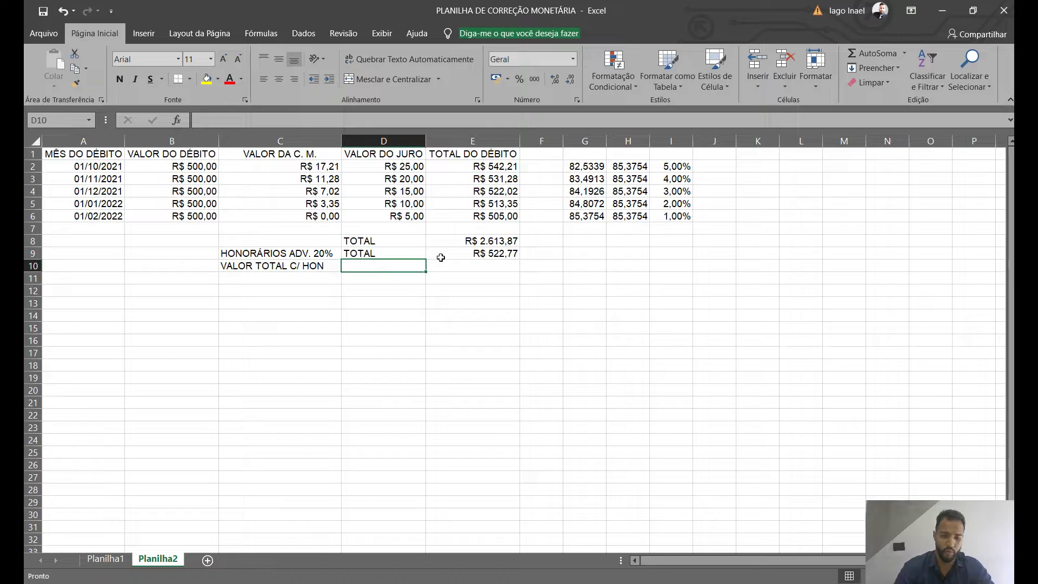
pyautogui.click(475, 266)
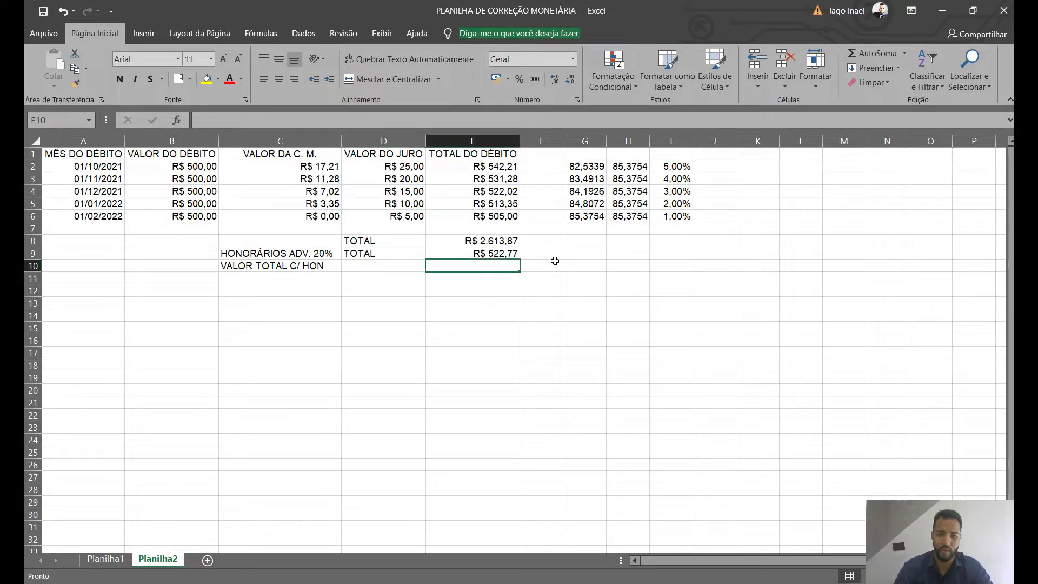
pyautogui.write('=SOMA')
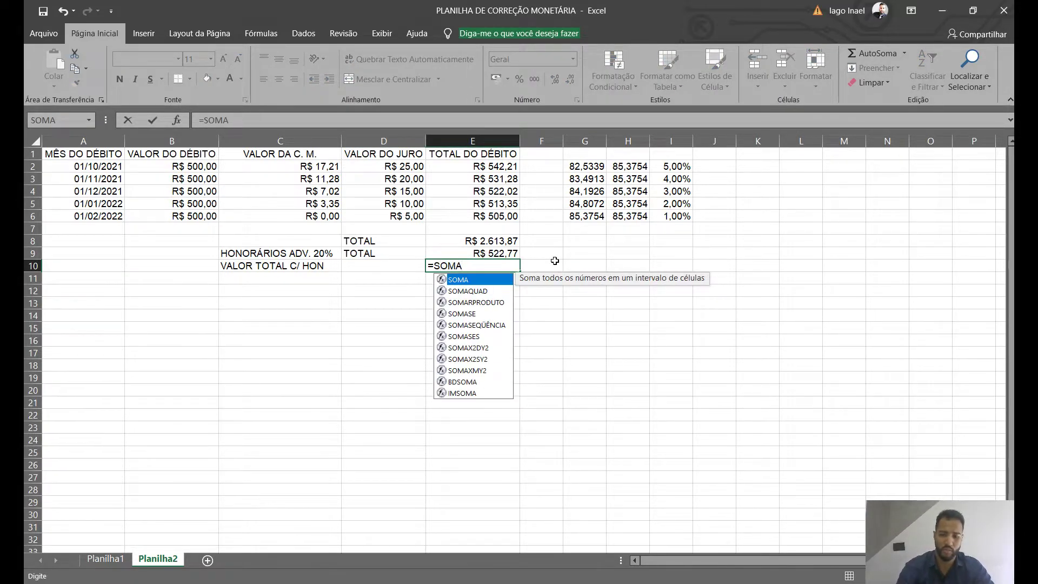
pyautogui.write('(')
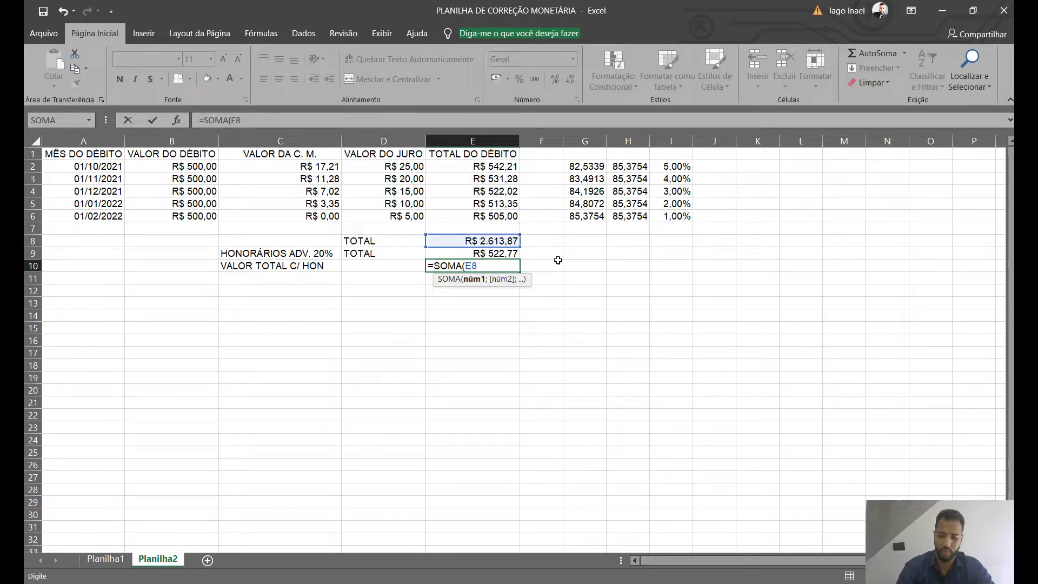
# Complete =SOMA(E8:E9) in E10 for R$ 3.136,65 and make it bold
pyautogui.write('E9')
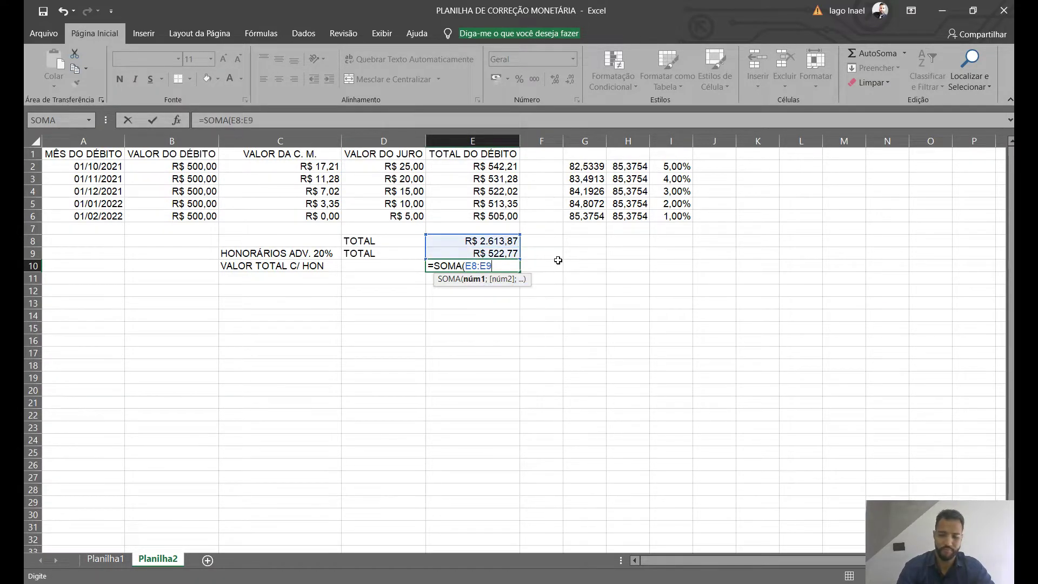
pyautogui.write(')')
pyautogui.press('Return')
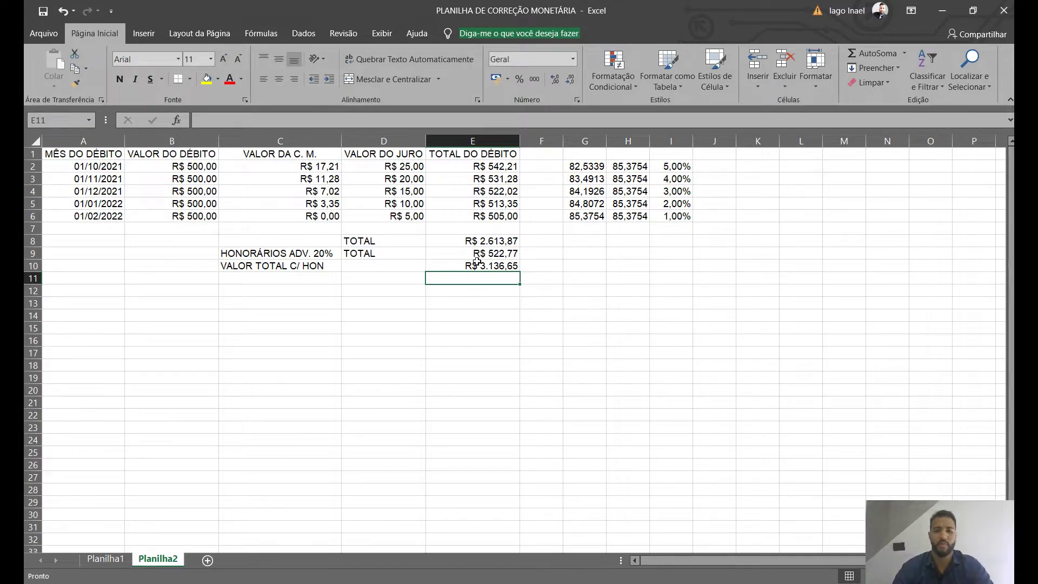
pyautogui.click(477, 263)
pyautogui.click(119, 79)
pyautogui.click(504, 291)
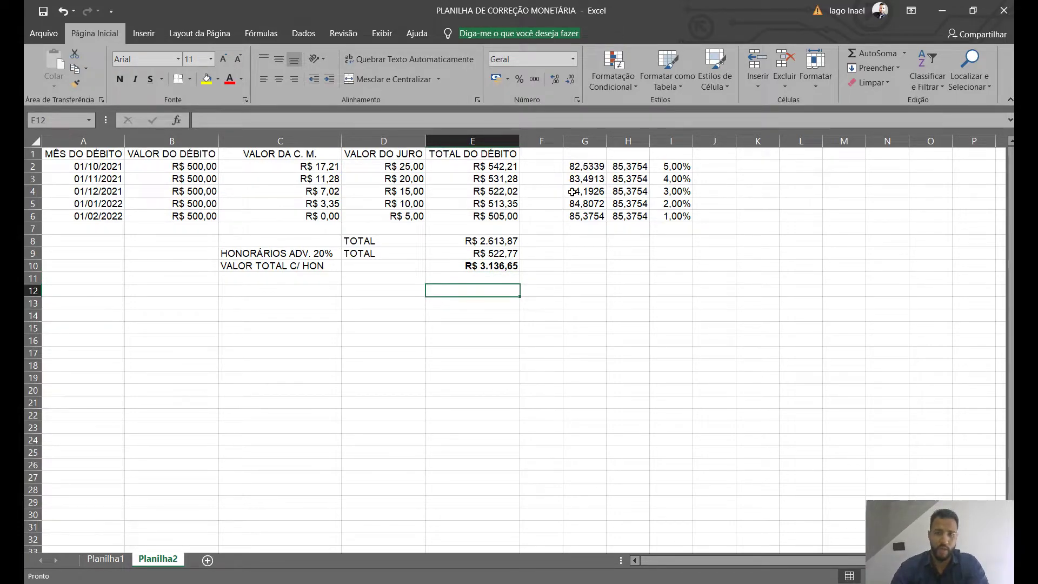
pyautogui.click(570, 265)
pyautogui.click(40, 30)
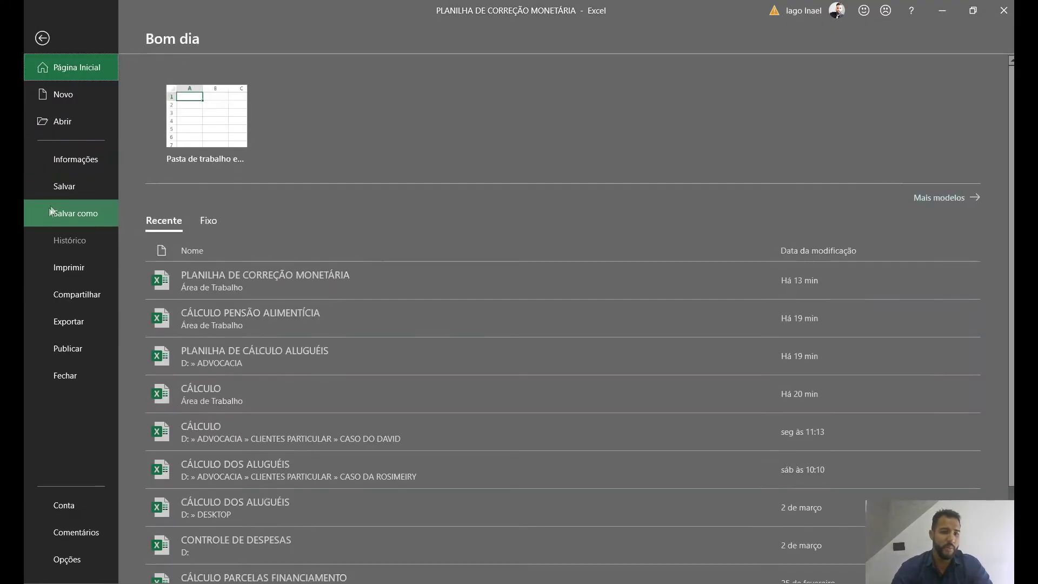
# Switch Planilha2's print orientation from Retrato to Paisagem so the table fits on one page
pyautogui.click(70, 260)
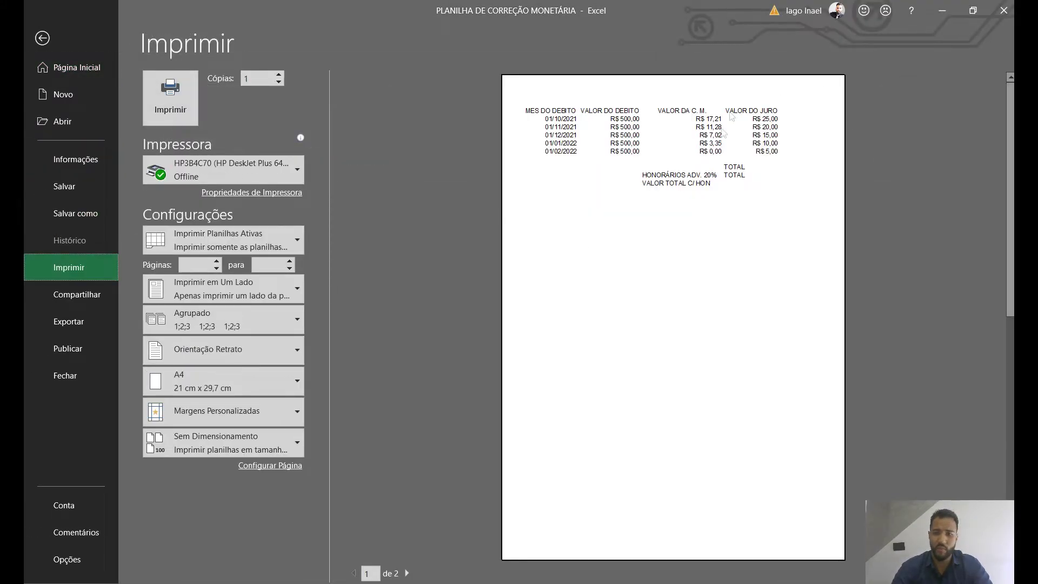
pyautogui.scroll(-1, 703, 281)
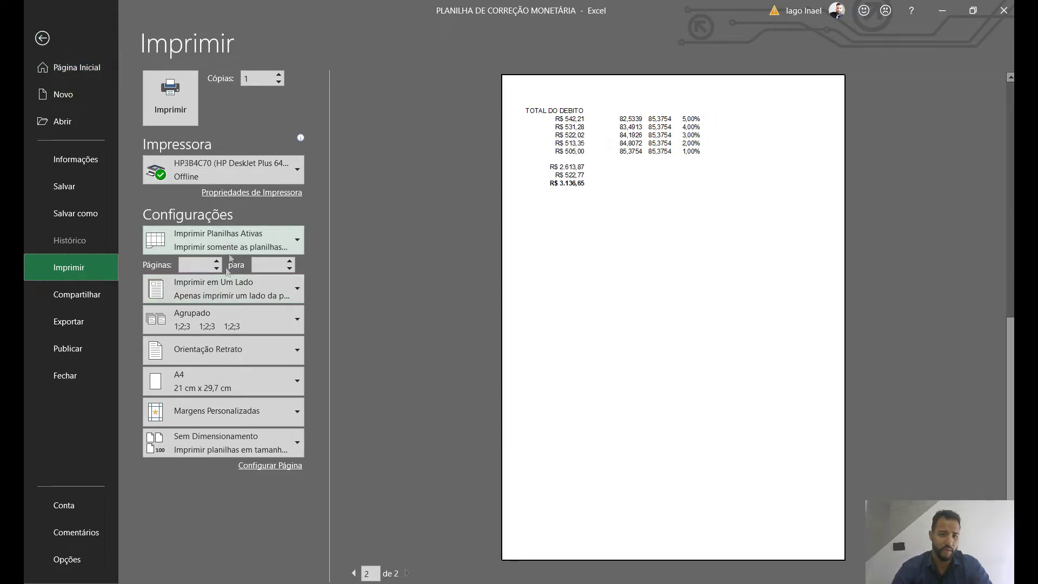
pyautogui.click(228, 347)
pyautogui.click(257, 409)
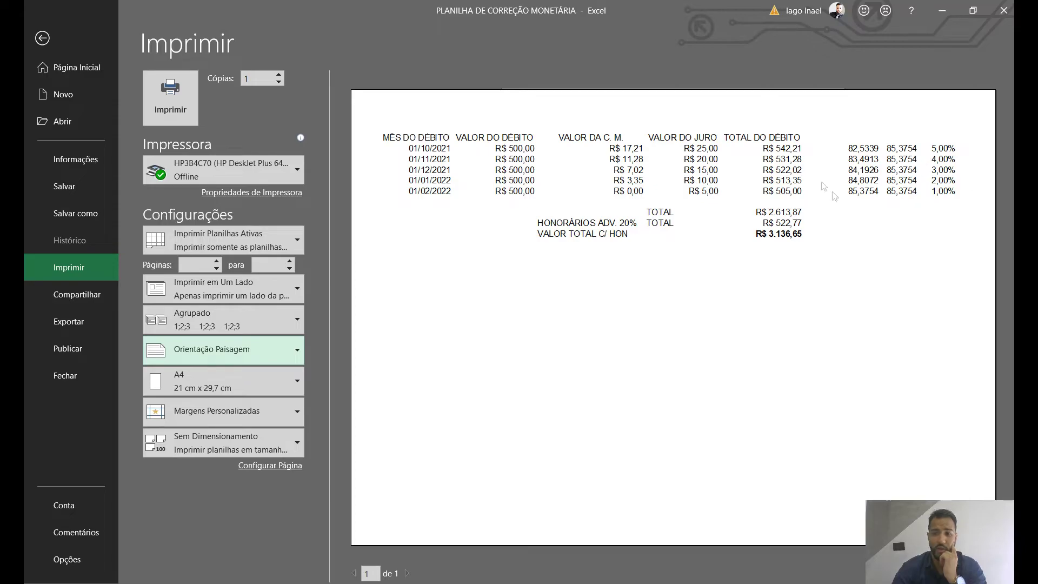
pyautogui.press('Escape')
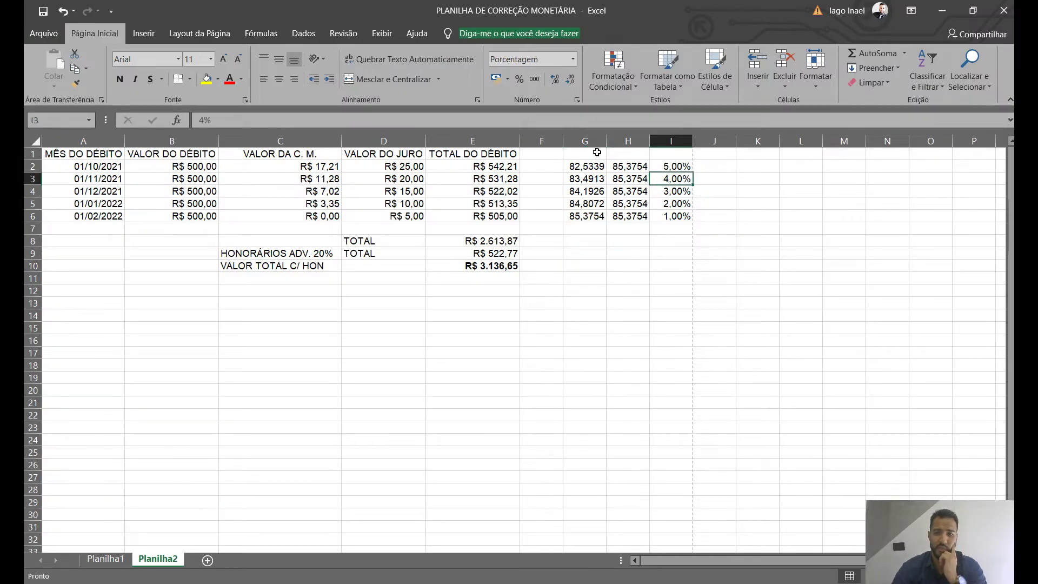
# Hide the helper columns G through I with Ocultar
pyautogui.click(590, 142)
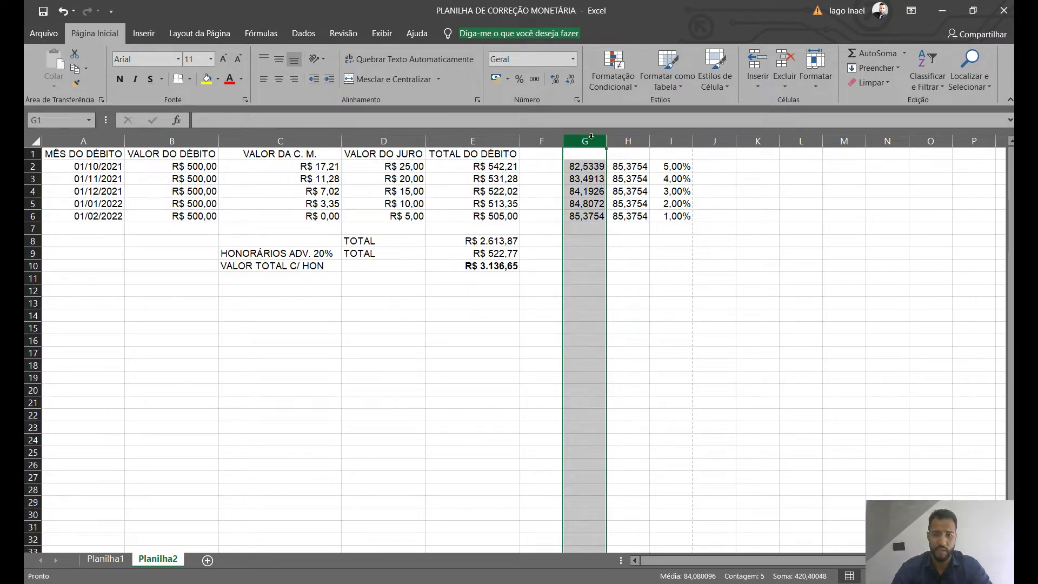
pyautogui.moveTo(592, 138); pyautogui.dragTo(671, 141)
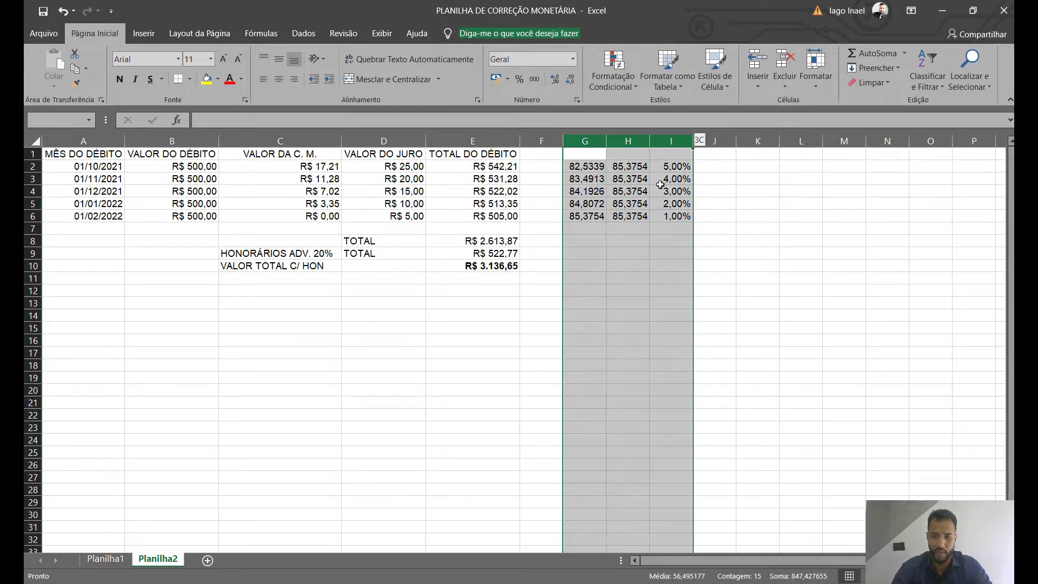
pyautogui.moveTo(590, 138); pyautogui.dragTo(623, 140)
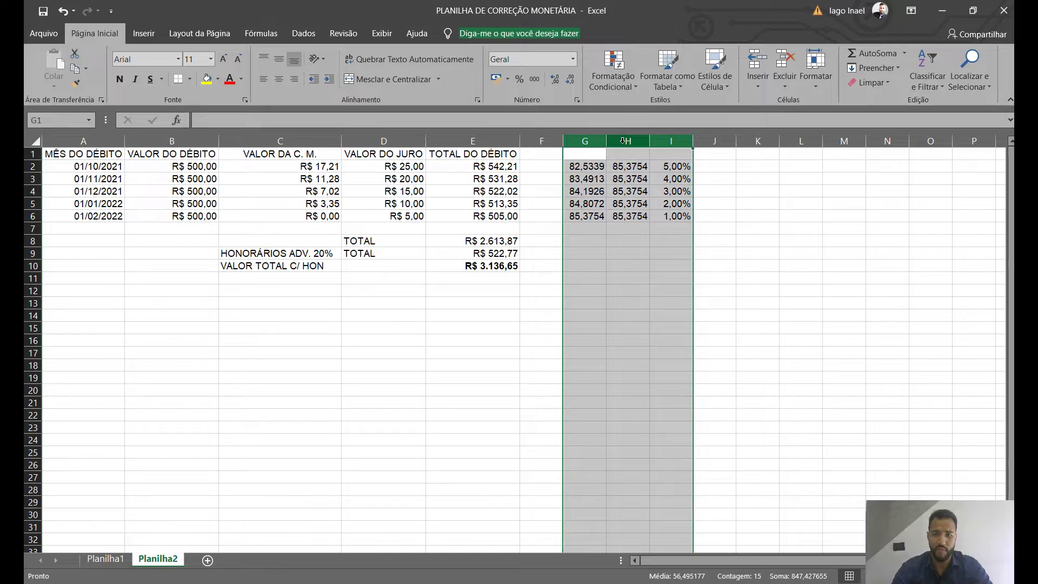
pyautogui.rightClick(625, 141)
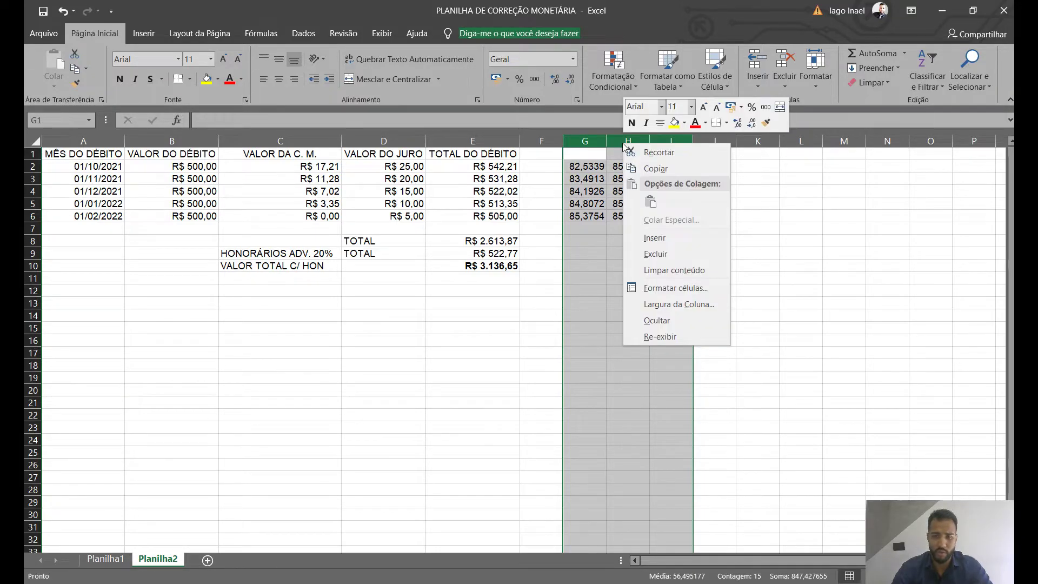
pyautogui.click(660, 320)
pyautogui.click(671, 240)
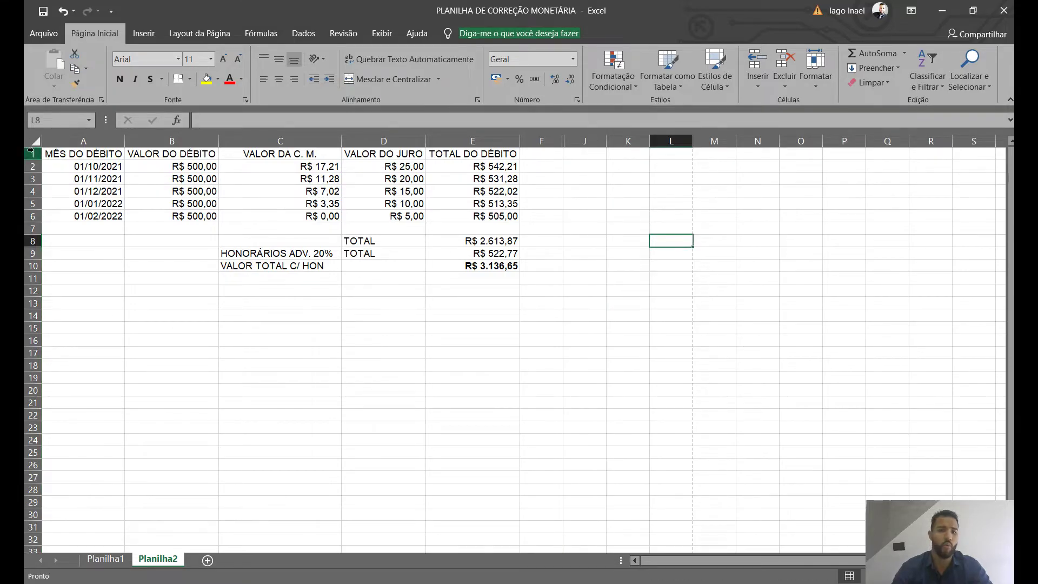
# Check the print preview without the helper columns, then return to the worksheet
pyautogui.hotkey('ctrl', 'p')
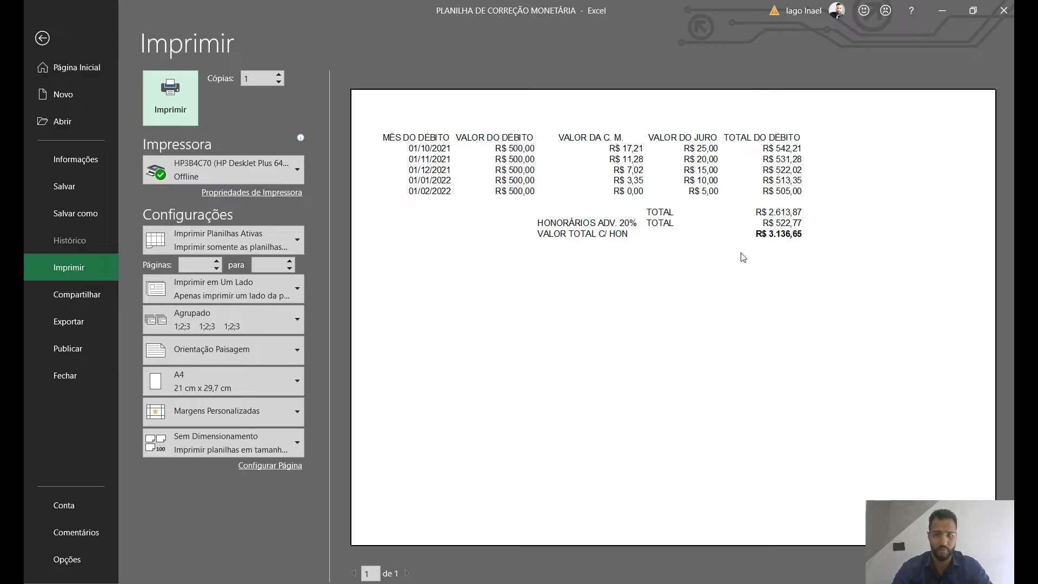
pyautogui.click(43, 38)
pyautogui.click(593, 288)
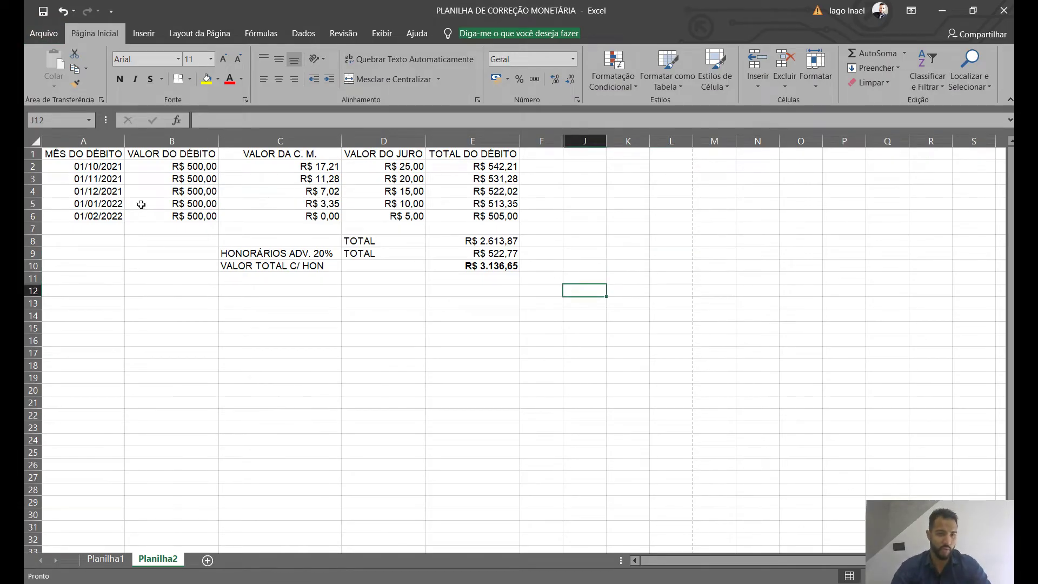
# Change the B2 debt amount to 350
pyautogui.click(162, 179)
pyautogui.click(199, 166)
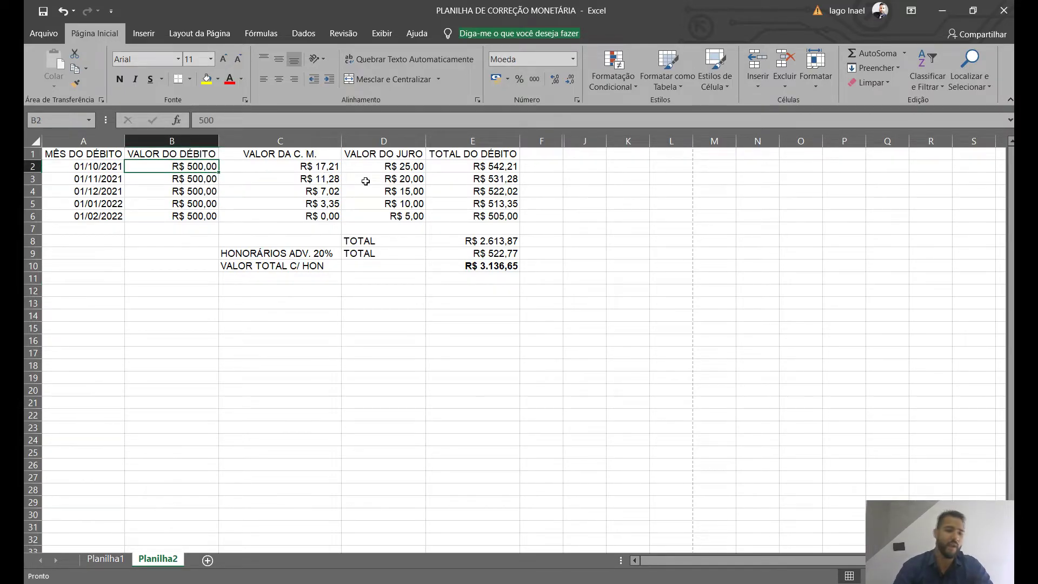
pyautogui.write('350')
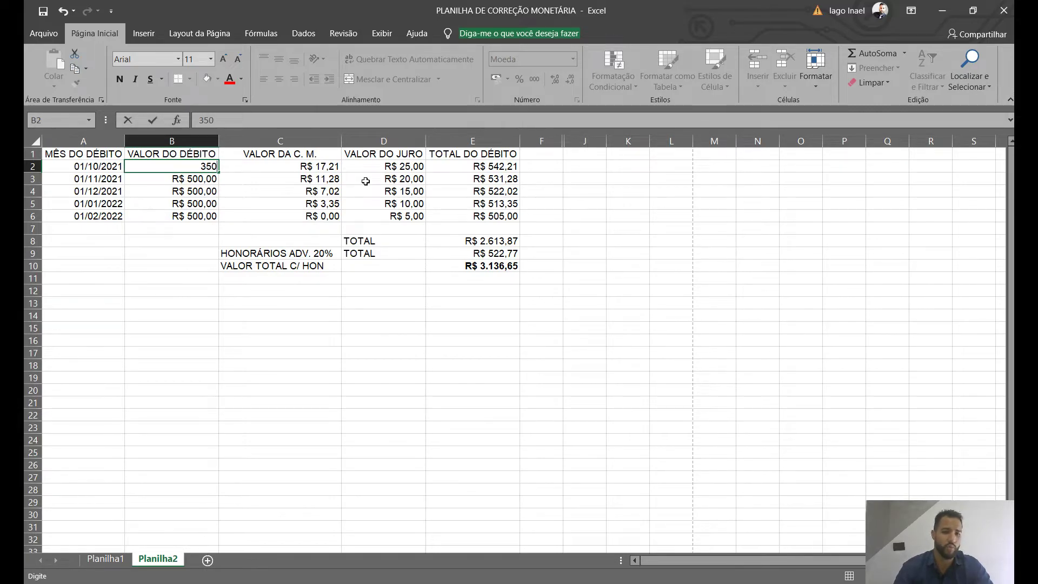
pyautogui.press('Return')
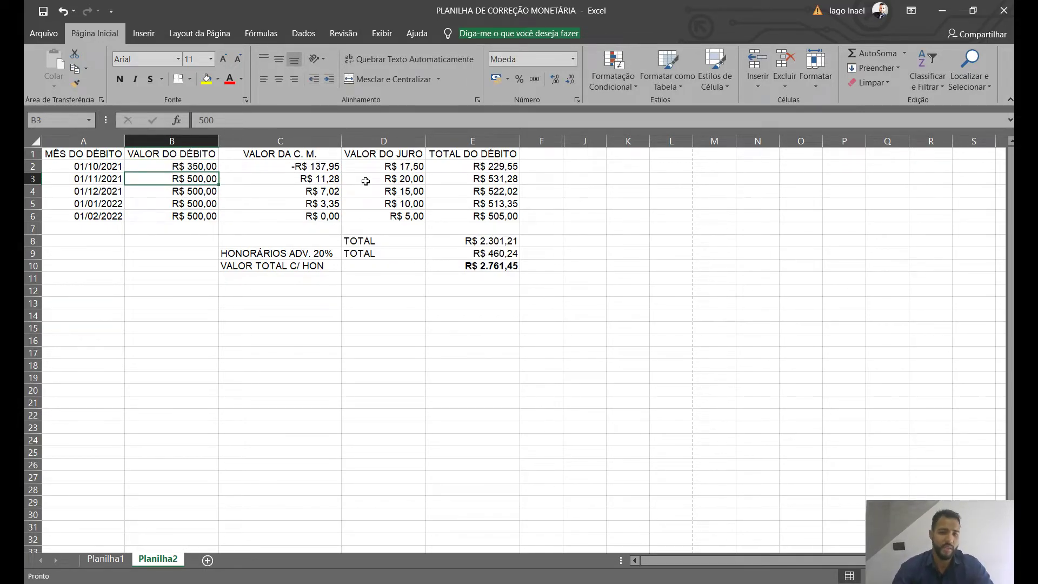
# Edit the C2 correction formula to =(B2/G2)*H2-350
pyautogui.doubleClick(319, 165)
pyautogui.press('BackSpace')
pyautogui.write('300')
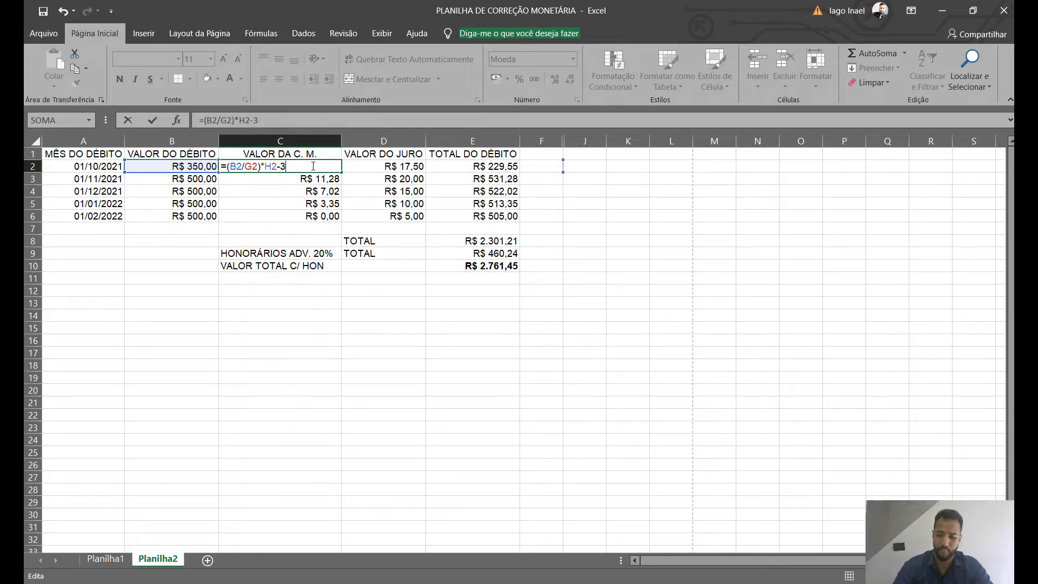
pyautogui.press('Return')
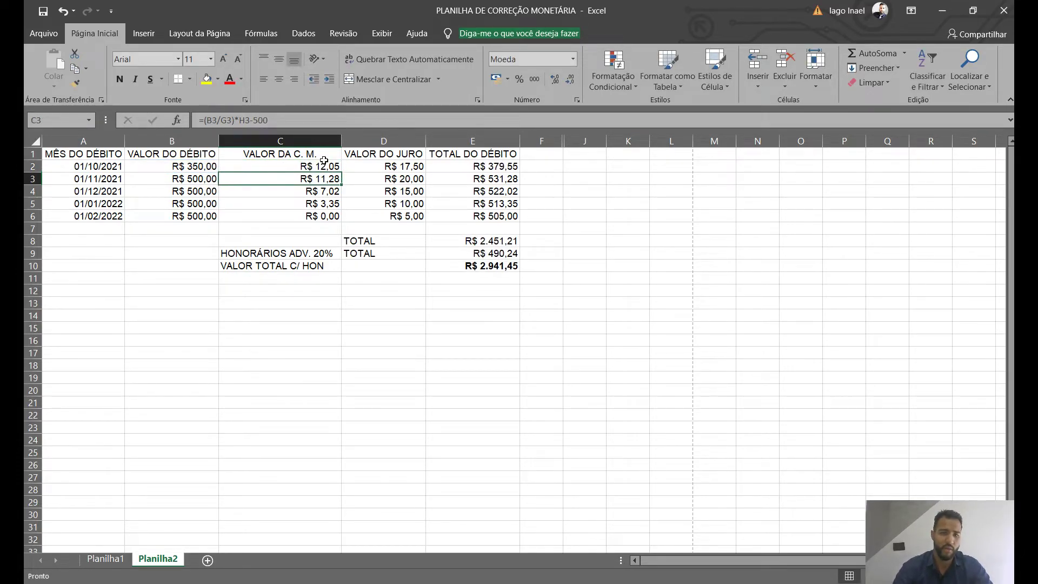
# Copy the C2 correction formula into C3 and C6
pyautogui.click(324, 162)
pyautogui.hotkey('ctrl', 'c')
pyautogui.press('Down')
pyautogui.hotkey('ctrl', 'v')
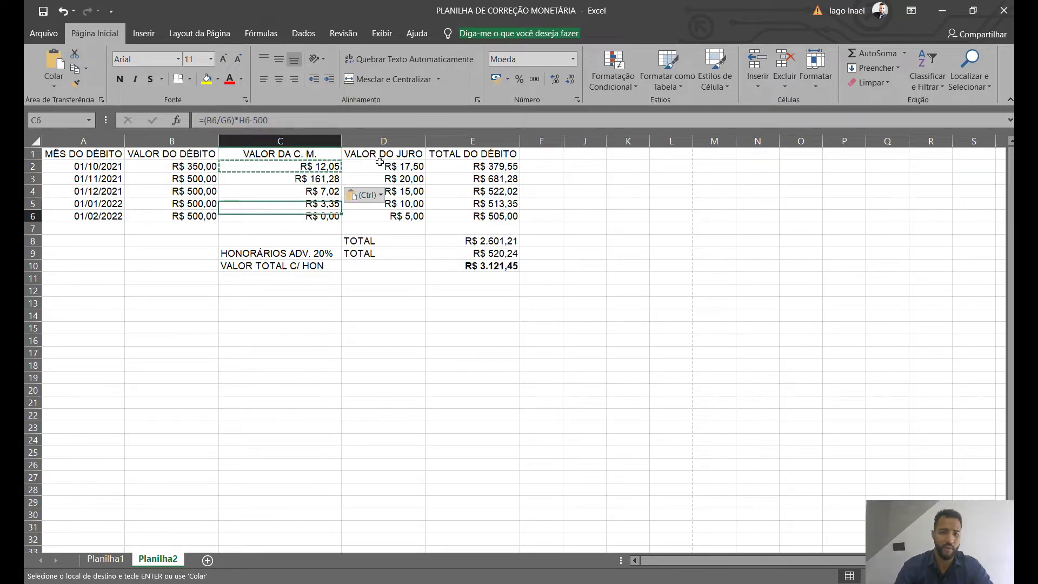
pyautogui.press('Down')
pyautogui.press('Down')
pyautogui.press('Down')
pyautogui.hotkey('ctrl', 'v')
pyautogui.click(304, 180)
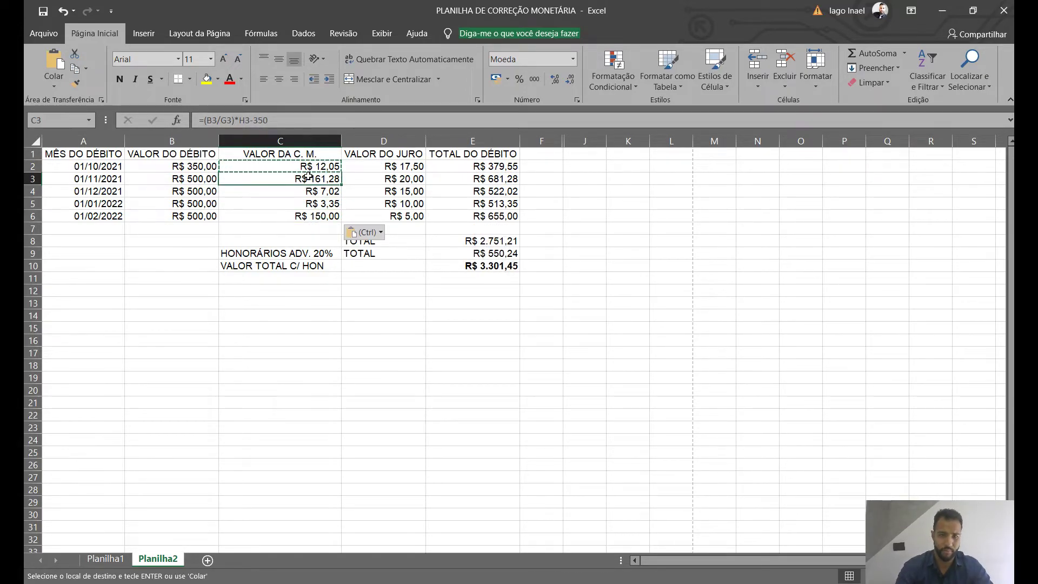
# Paste the correction formula into C4:C5, then copy C5's formula into C6
pyautogui.click(306, 163)
pyautogui.press('Down')
pyautogui.press('Down')
pyautogui.hotkey('shift', 'Down')
pyautogui.hotkey('ctrl', 'v')
pyautogui.press('Down')
pyautogui.press('Down')
pyautogui.write('V')
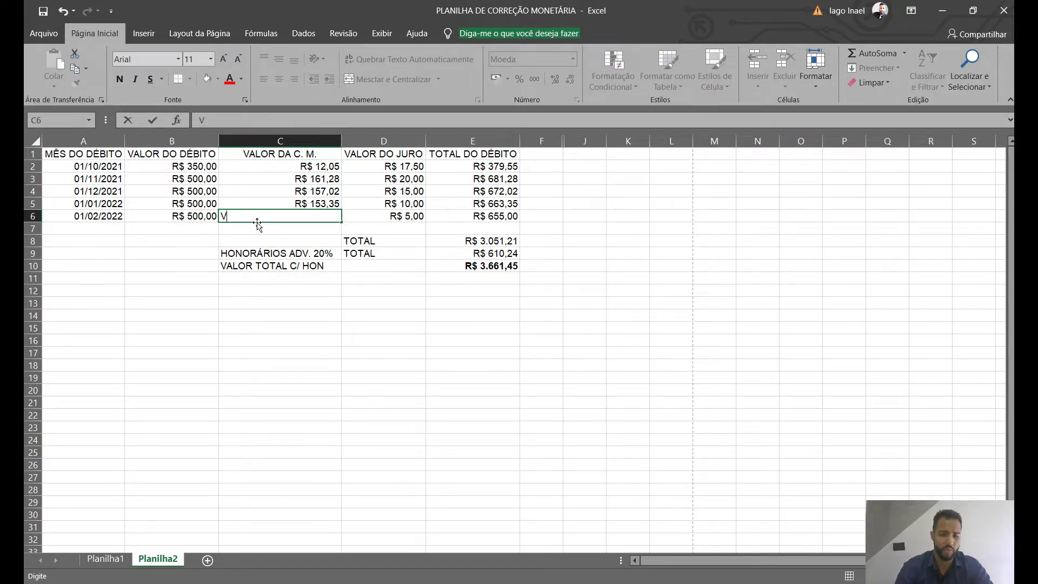
pyautogui.click(323, 202)
pyautogui.hotkey('ctrl', 'c')
pyautogui.press('Down')
pyautogui.hotkey('ctrl', 'v')
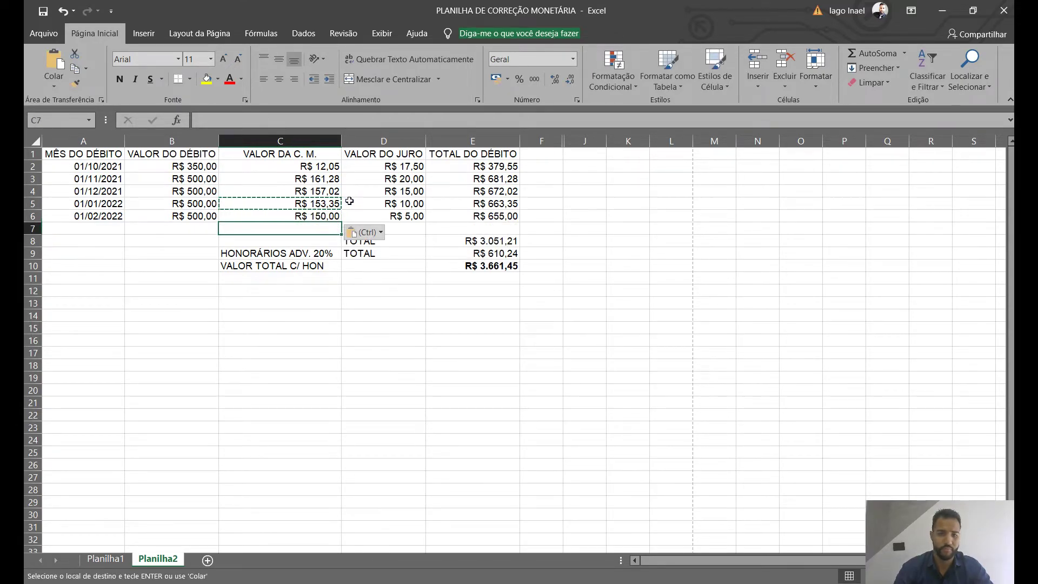
# Enter 350 as the debt amount in B3, B4, B5 and B6
pyautogui.click(199, 177)
pyautogui.write('350')
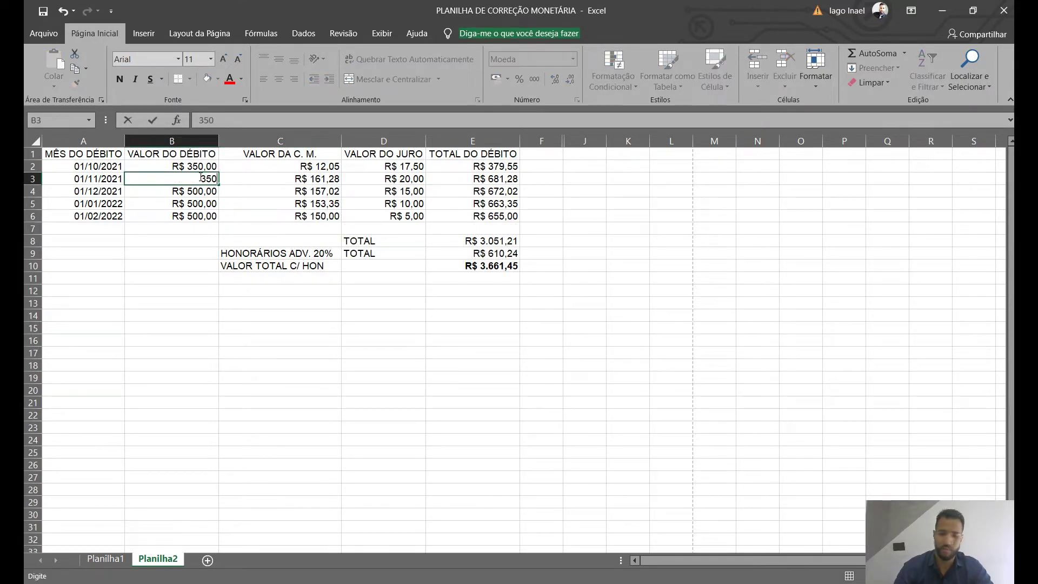
pyautogui.press('Return')
pyautogui.write('350')
pyautogui.press('Return')
pyautogui.write('350')
pyautogui.press('Return')
pyautogui.write('350')
pyautogui.press('Return')
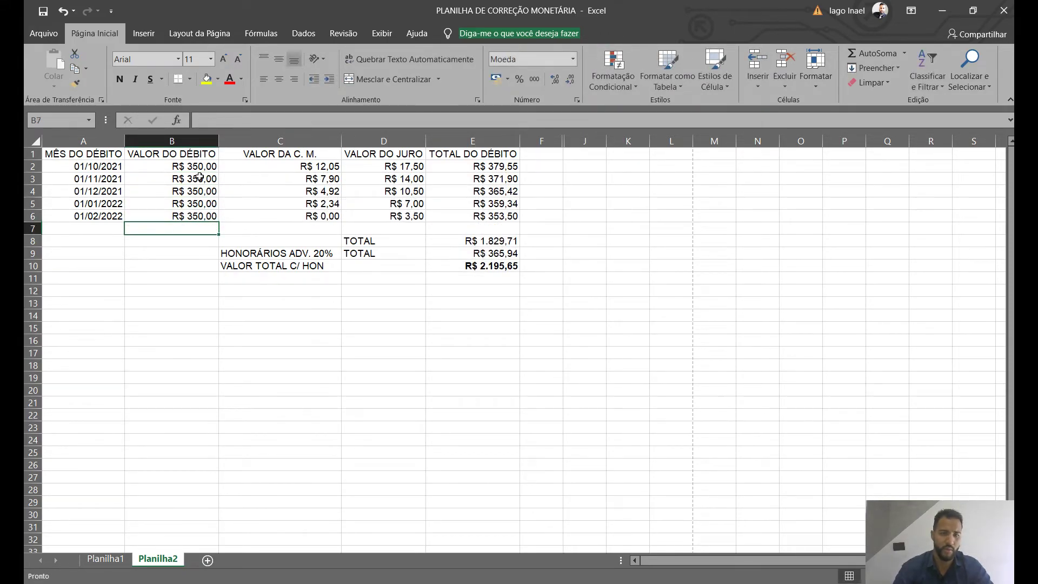
# Check the E6 total and the sums of the fees, TOTAL and VALOR TOTAL C/ HON rows
pyautogui.click(506, 215)
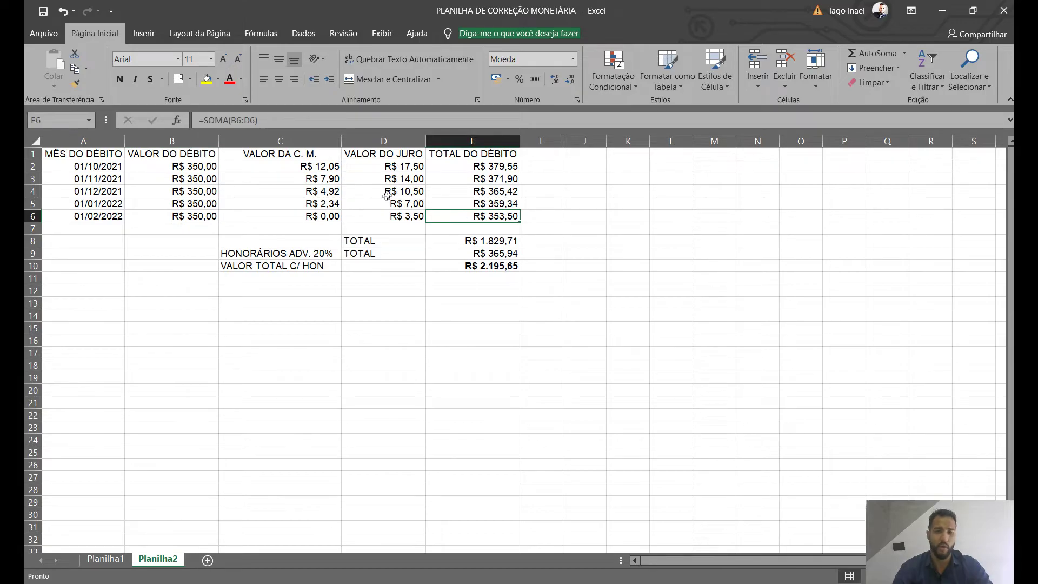
pyautogui.moveTo(289, 254); pyautogui.dragTo(503, 253)
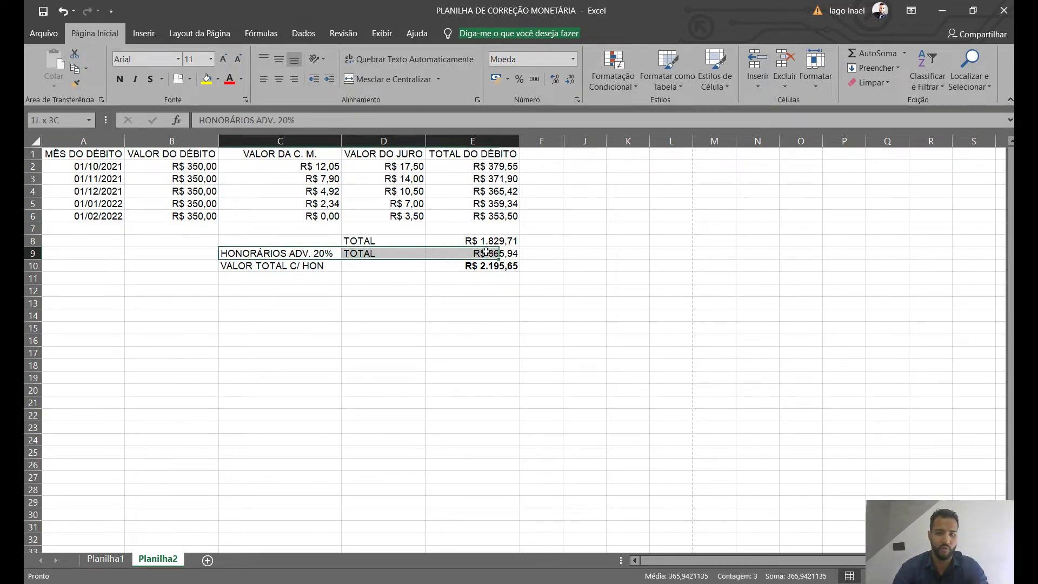
pyautogui.moveTo(384, 241); pyautogui.dragTo(479, 244)
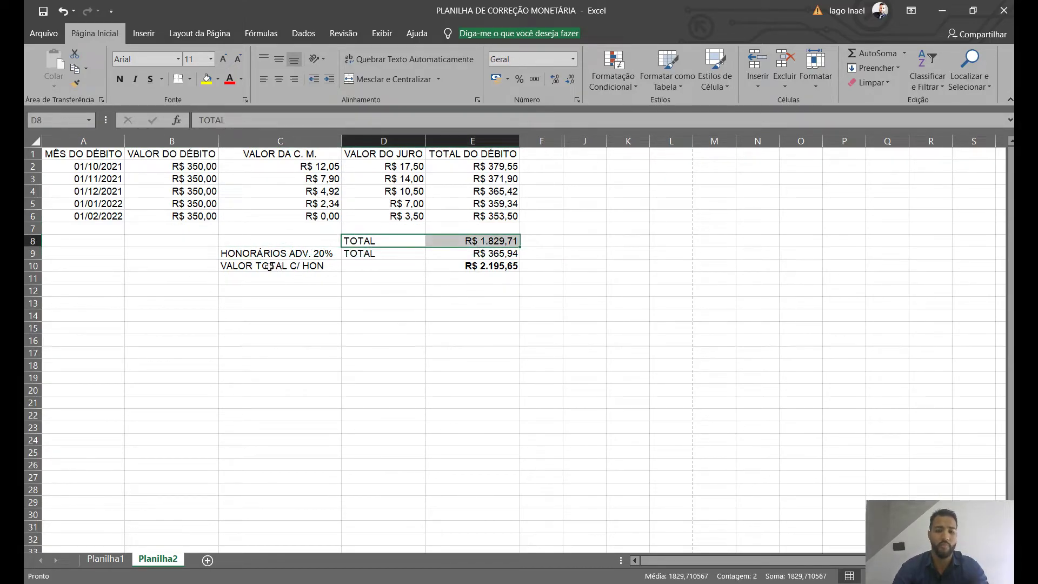
pyautogui.moveTo(269, 266); pyautogui.dragTo(502, 264)
pyautogui.click(500, 302)
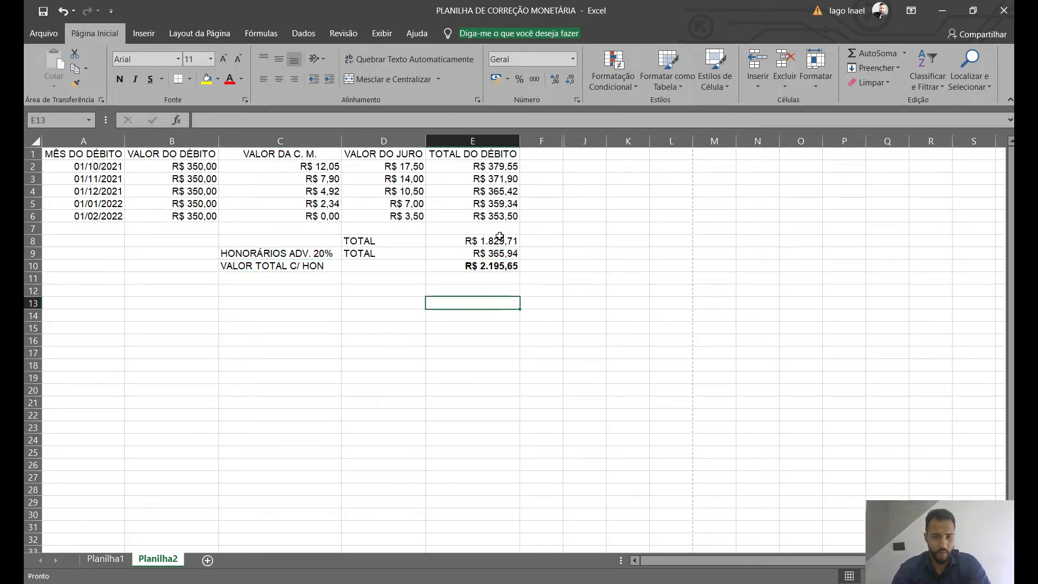
pyautogui.click(540, 179)
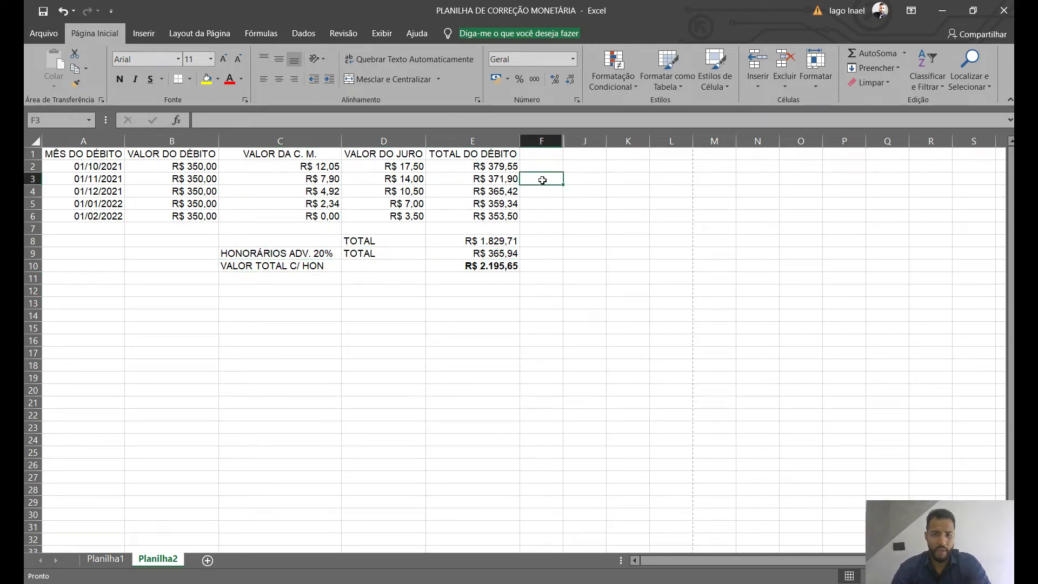
# Remove the subtraction from C2 so it reads =(B2/G2)*H2
pyautogui.doubleClick(270, 164)
pyautogui.press('BackSpace')
pyautogui.press('BackSpace')
pyautogui.press('Return')
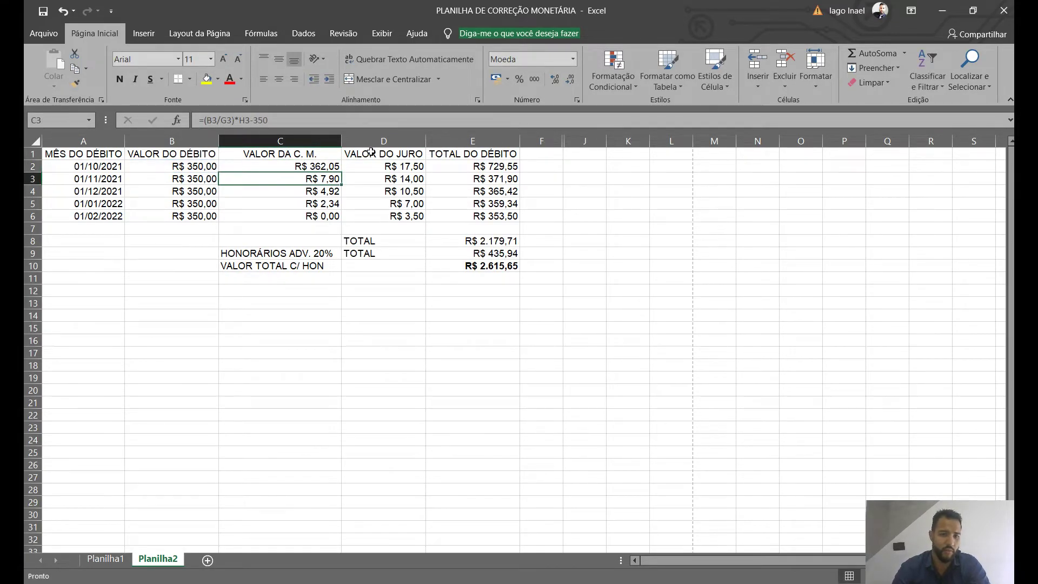
# Copy the new C2 formula into C3 through C6
pyautogui.click(313, 167)
pyautogui.hotkey('ctrl', 'c')
pyautogui.press('Down')
pyautogui.hotkey('ctrl', 'v')
pyautogui.press('Down')
pyautogui.hotkey('ctrl', 'v')
pyautogui.press('Down')
pyautogui.hotkey('ctrl', 'v')
pyautogui.press('Down')
pyautogui.hotkey('ctrl', 'v')
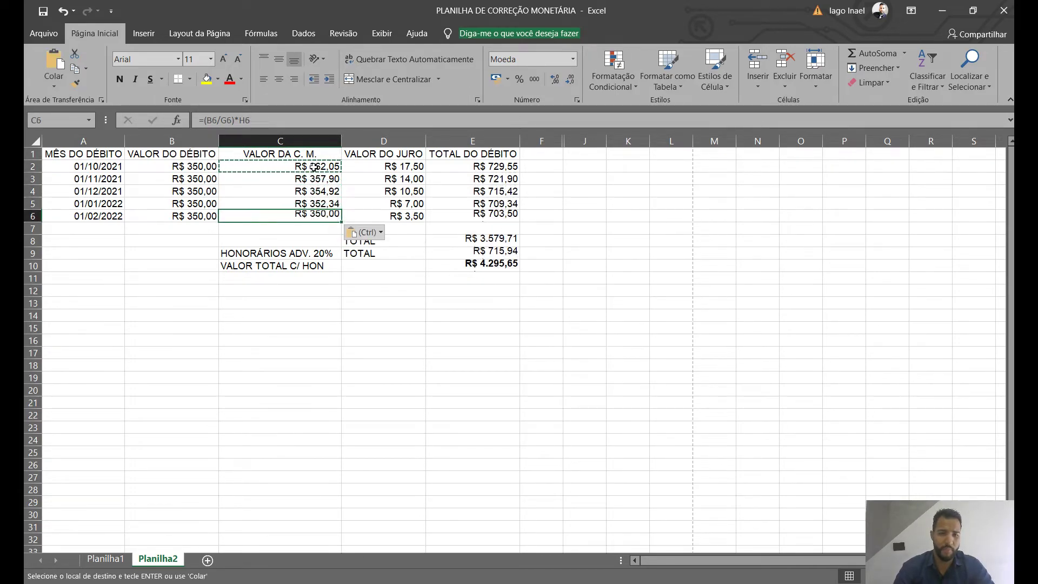
# Review the C2 formula and the B2 debt value
pyautogui.click(291, 167)
pyautogui.doubleClick(292, 162)
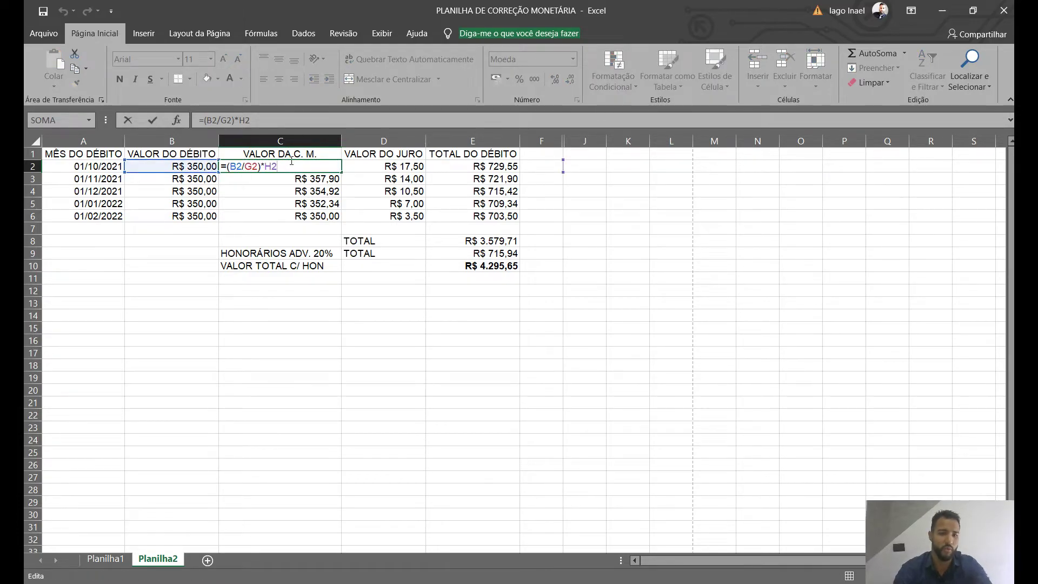
pyautogui.click(622, 229)
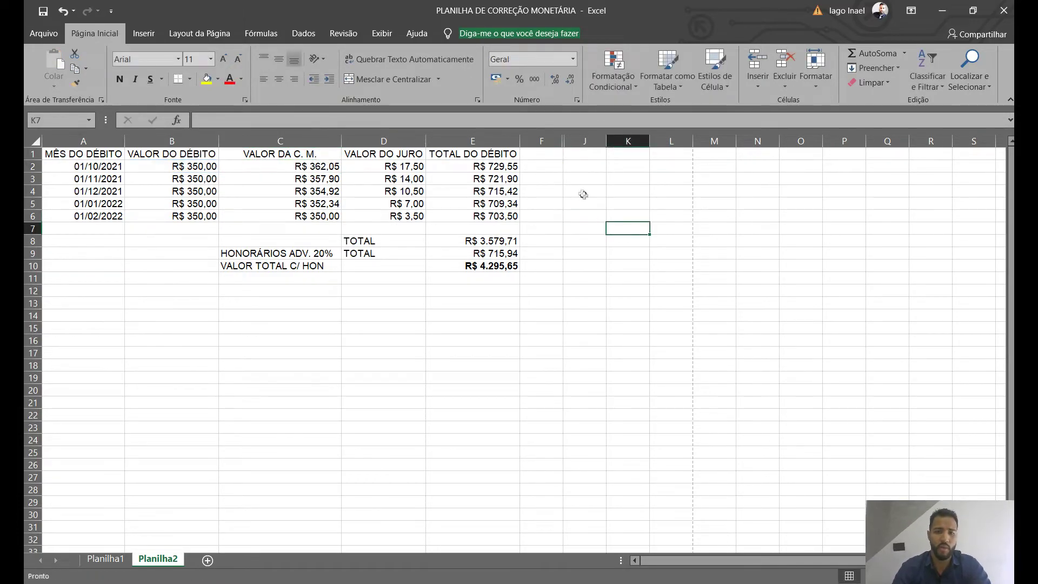
pyautogui.click(209, 167)
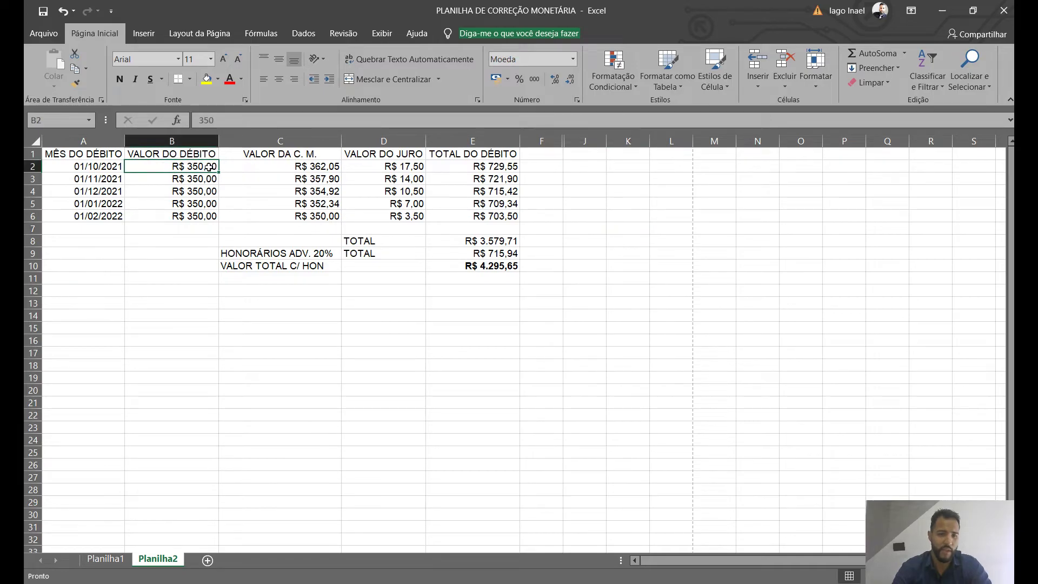
pyautogui.click(325, 167)
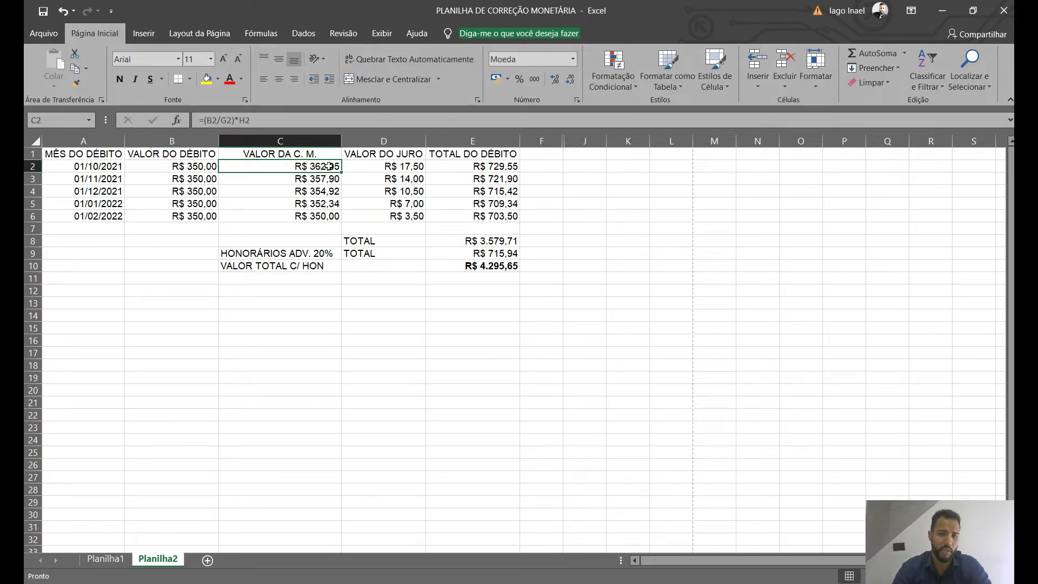
# Rewrite the E2 total formula as a SOMA of B2:D2 minus 350
pyautogui.doubleClick(498, 167)
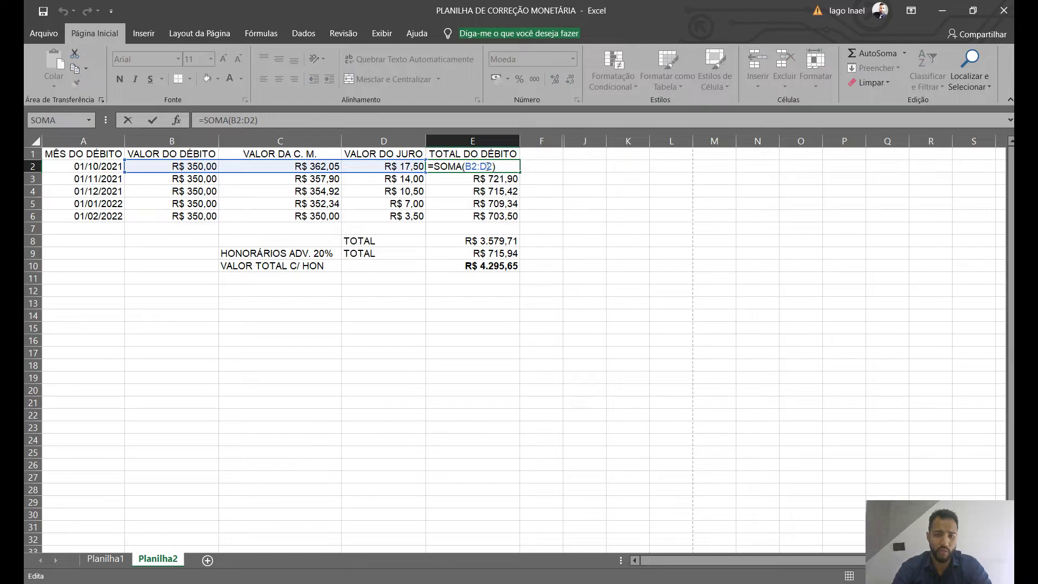
pyautogui.press('BackSpace')
pyautogui.press('BackSpace')
pyautogui.press('BackSpace')
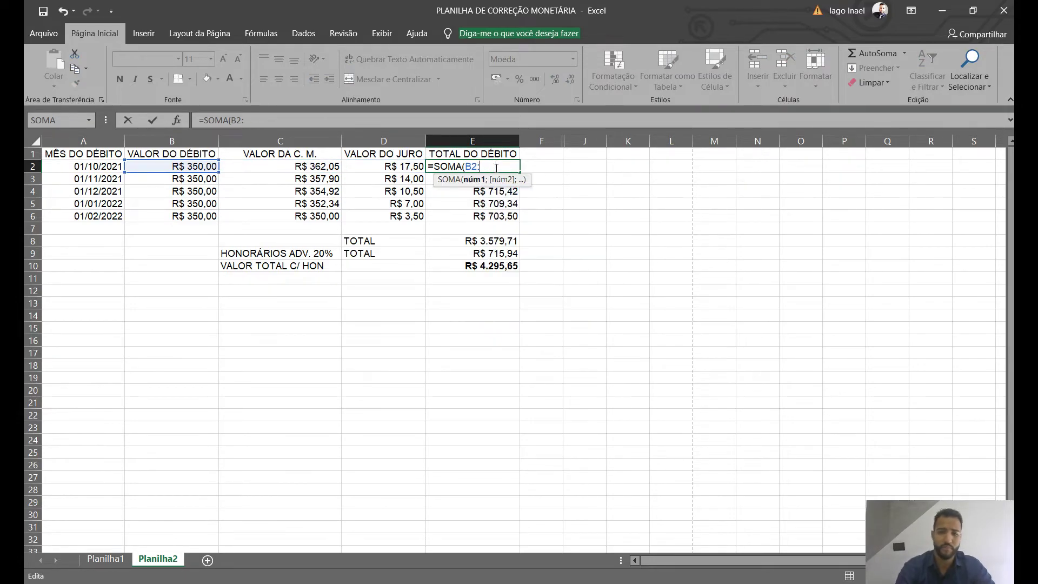
pyautogui.press('BackSpace')
pyautogui.press('BackSpace')
pyautogui.press('BackSpace')
pyautogui.press('BackSpace')
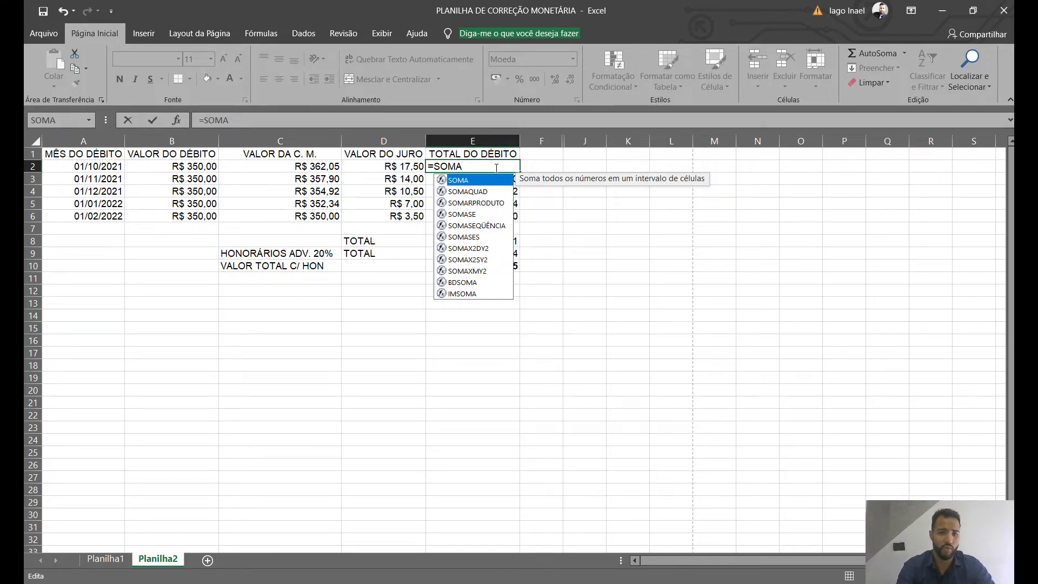
pyautogui.write('(B')
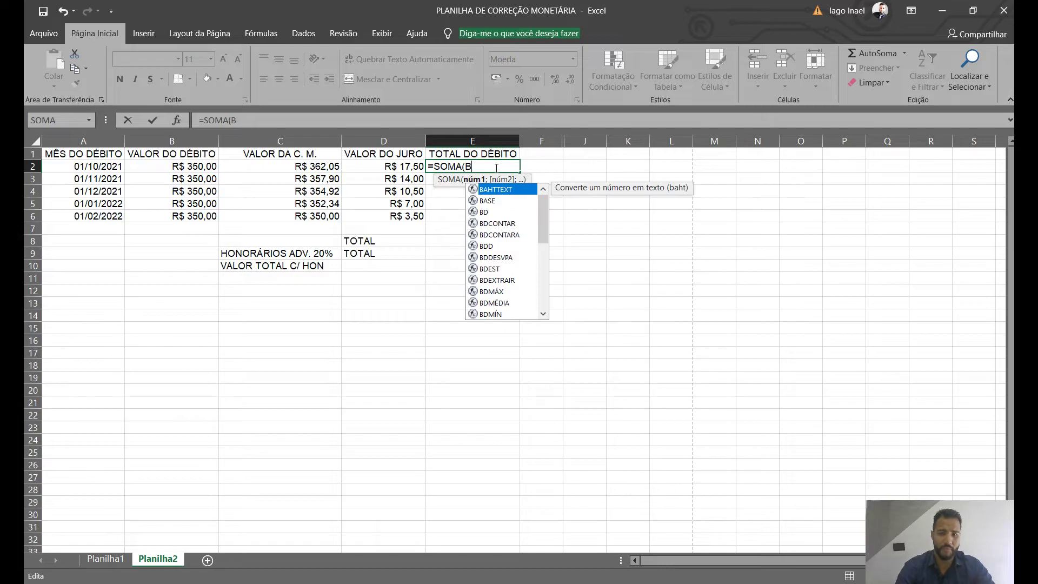
pyautogui.press('BackSpace')
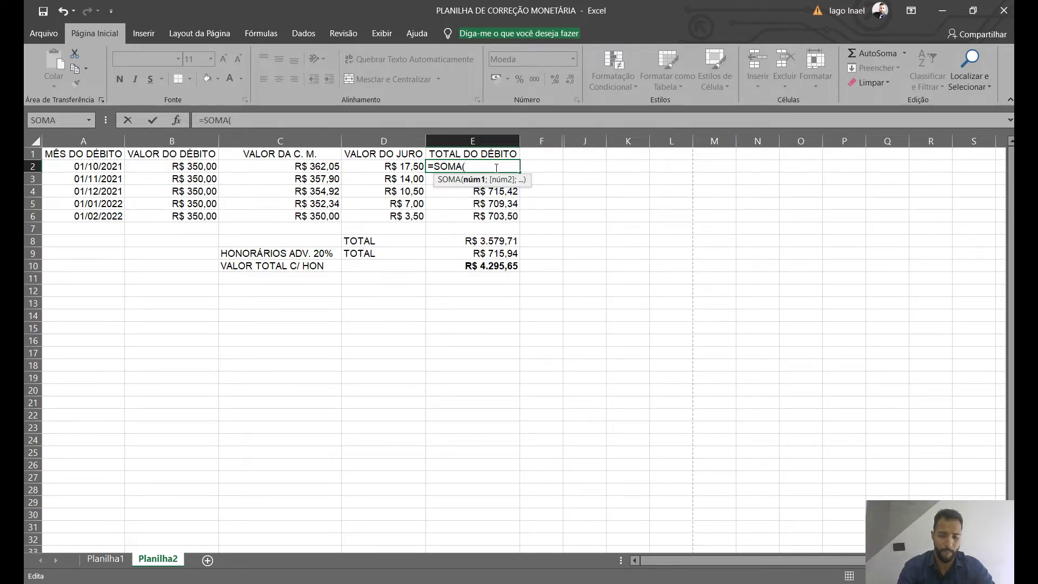
pyautogui.write('B')
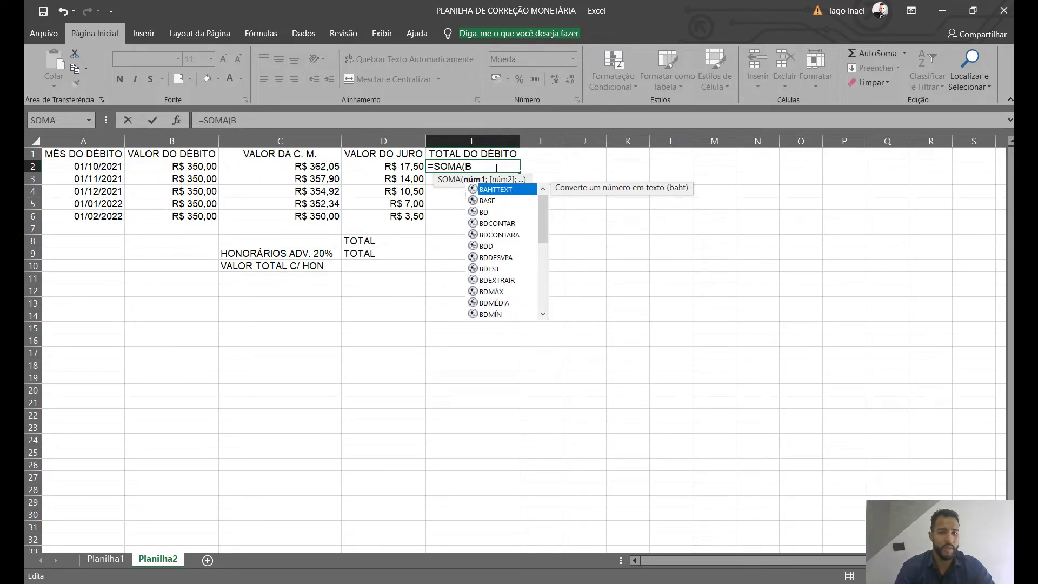
pyautogui.write('2')
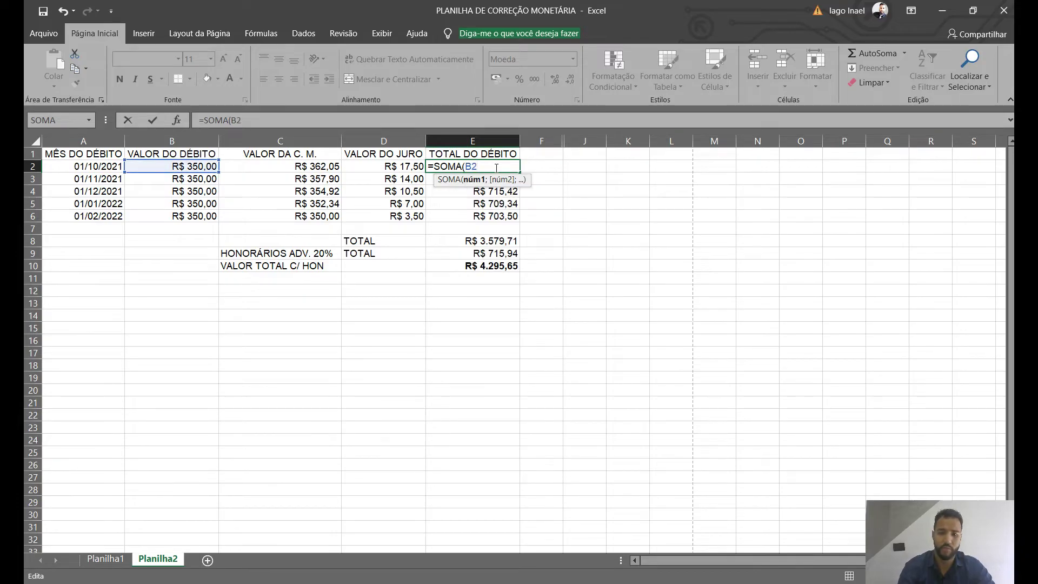
pyautogui.write(':D2)-')
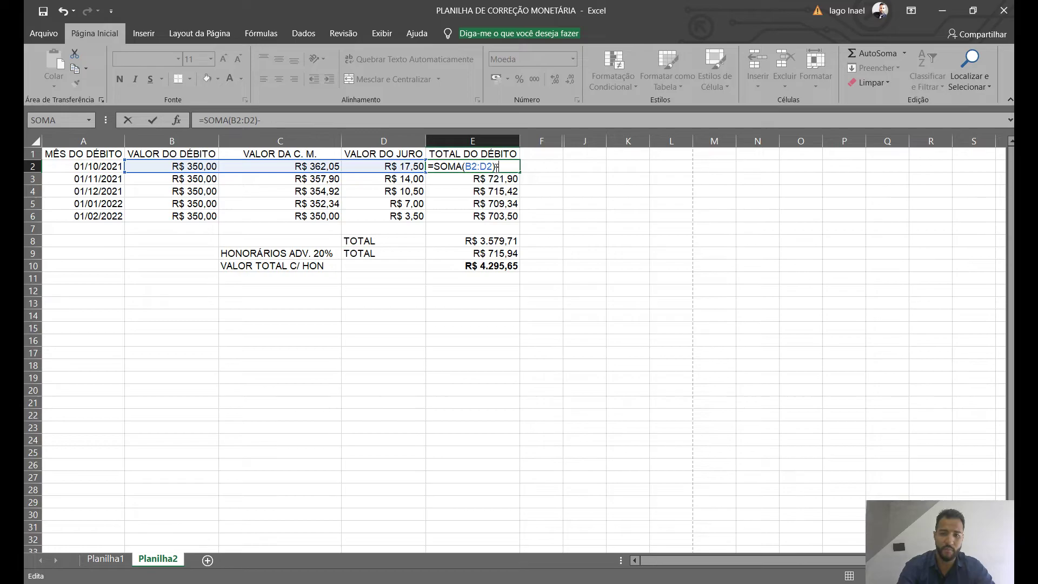
pyautogui.write('350')
pyautogui.press('Return')
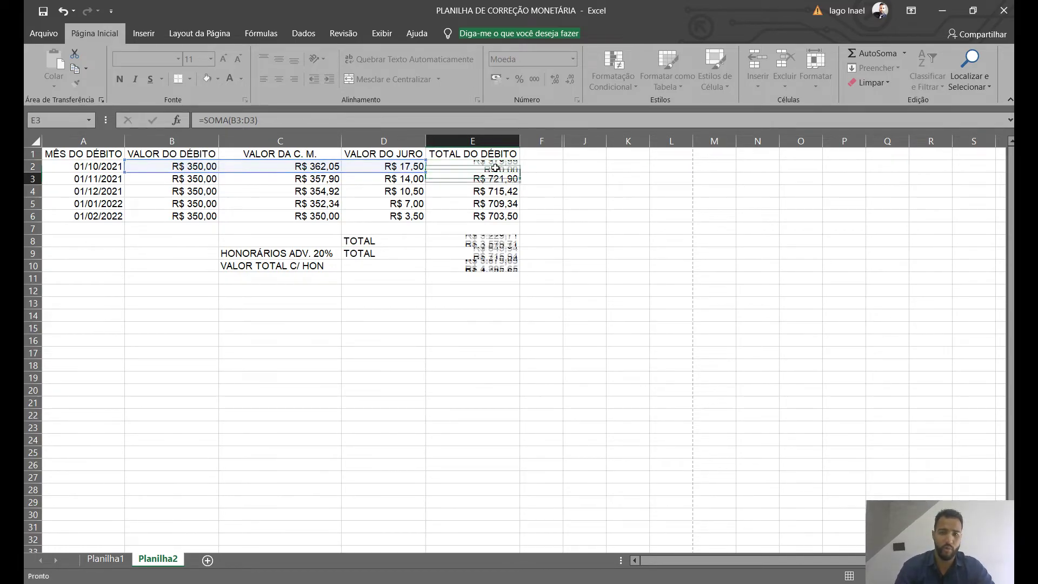
# Correct E2 to sum from C2 and delete the -350
pyautogui.click(516, 168)
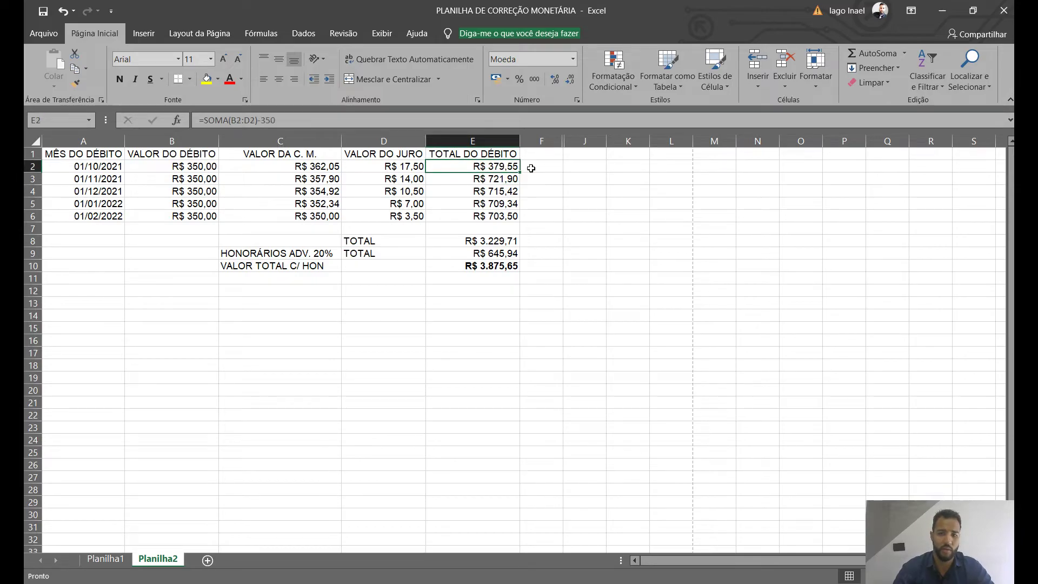
pyautogui.doubleClick(503, 165)
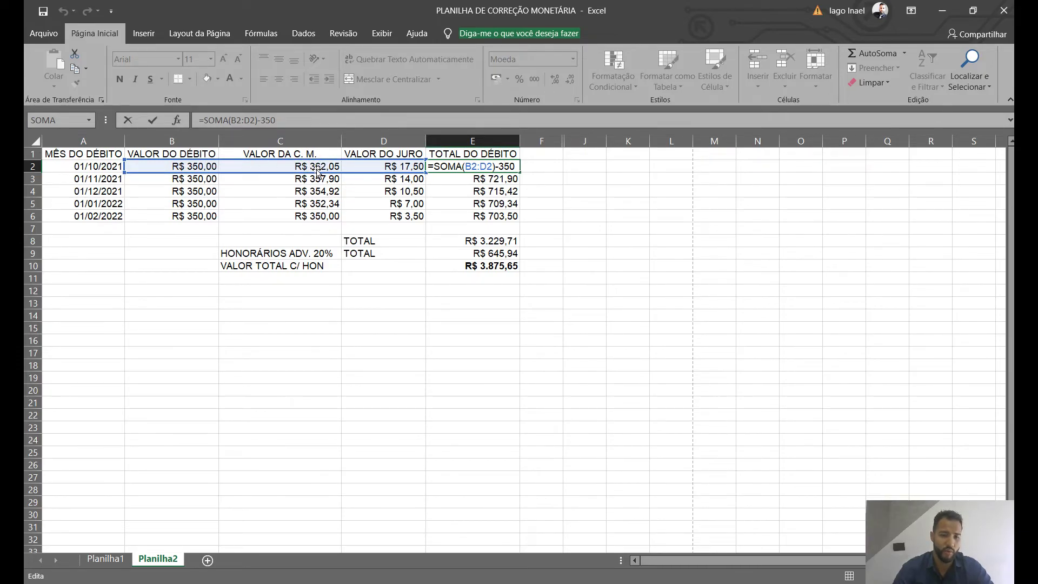
pyautogui.click(480, 166)
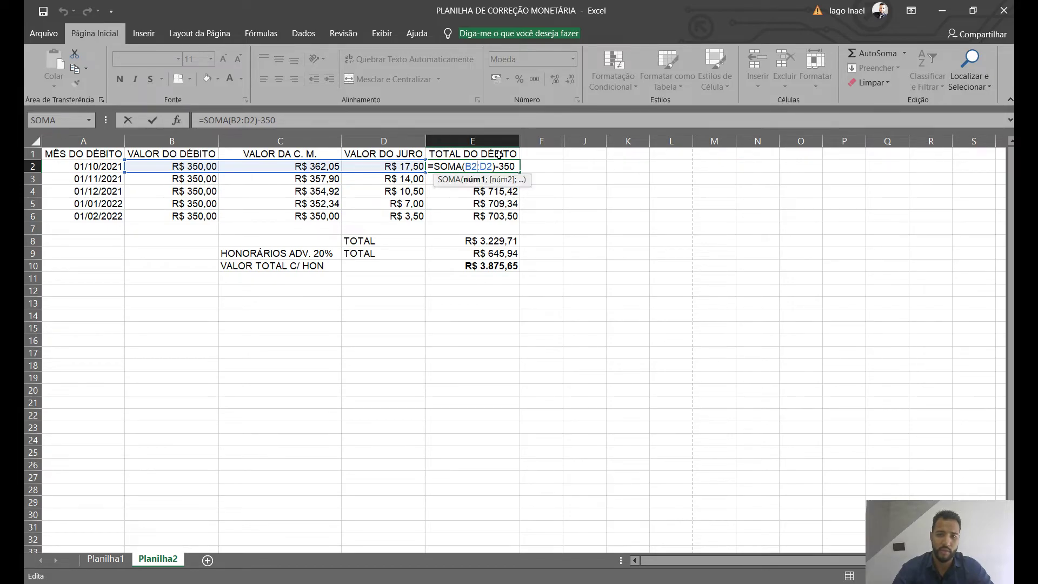
pyautogui.press('BackSpace')
pyautogui.press('BackSpace')
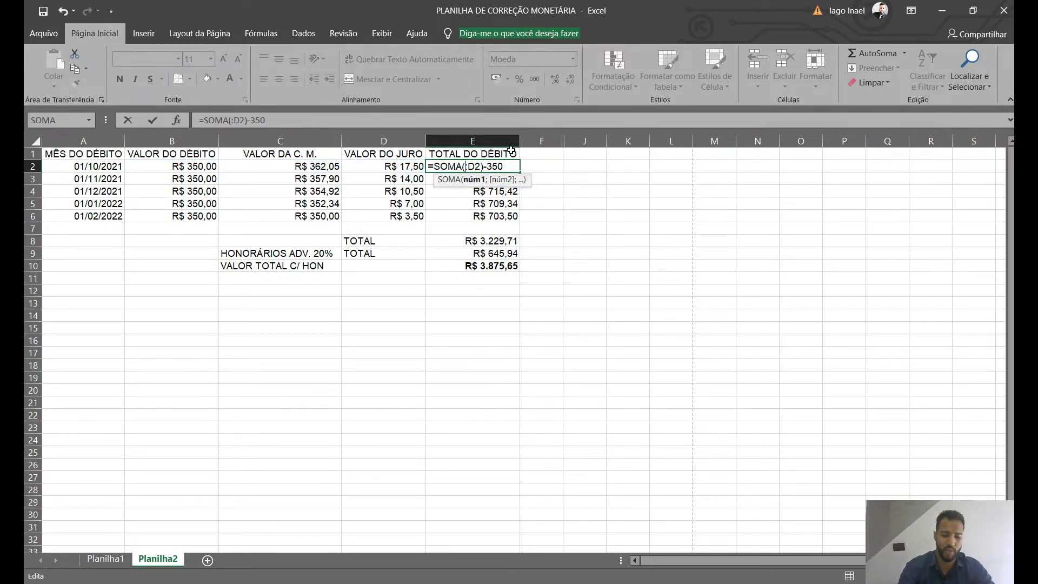
pyautogui.write('C2')
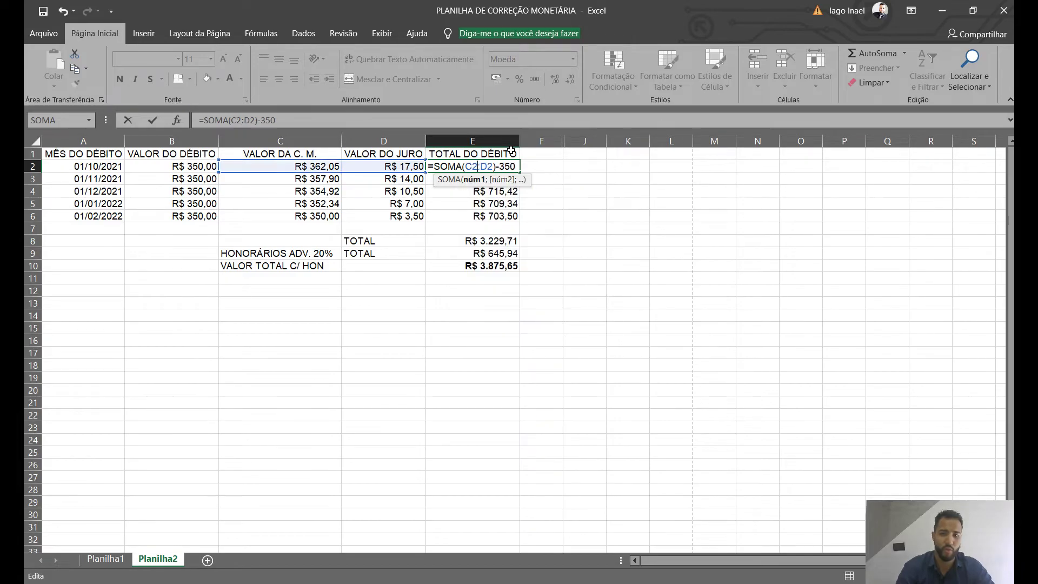
pyautogui.moveTo(498, 168); pyautogui.dragTo(525, 169)
pyautogui.press('BackSpace')
pyautogui.press('Return')
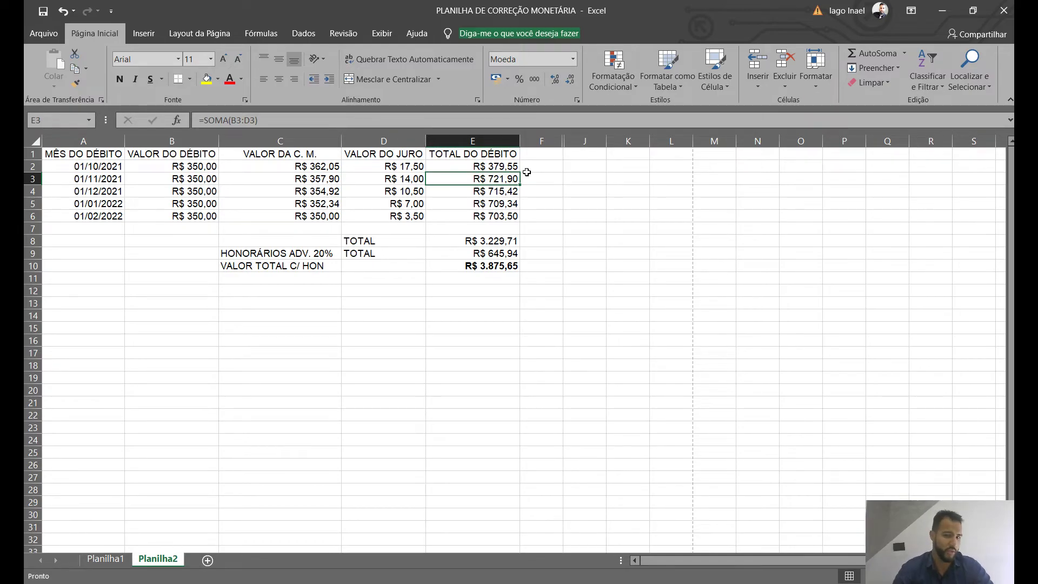
# Review the corrected values in C2:C6, then go to Planilha1
pyautogui.click(330, 167)
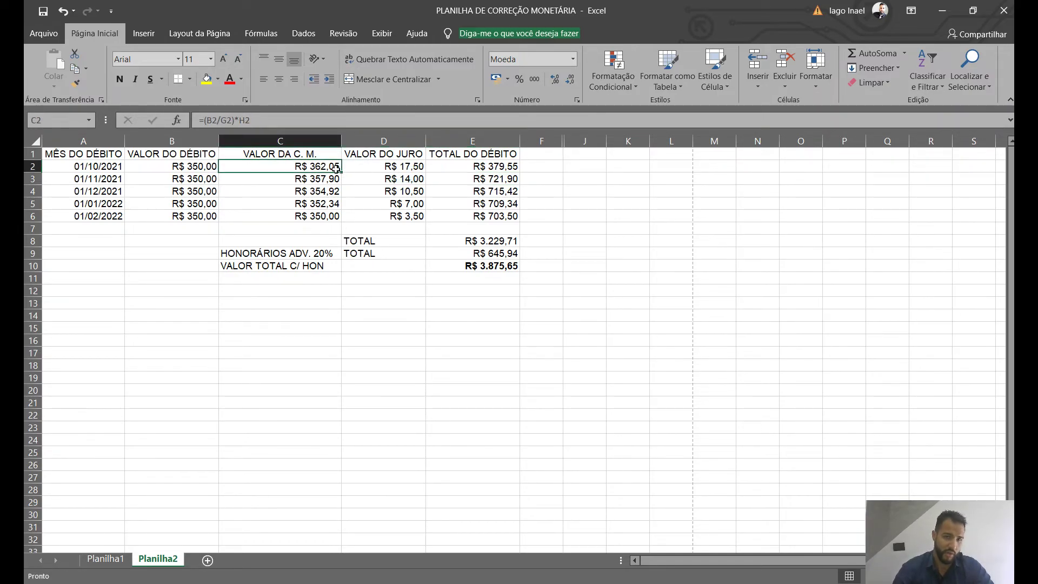
pyautogui.moveTo(315, 166); pyautogui.dragTo(321, 215)
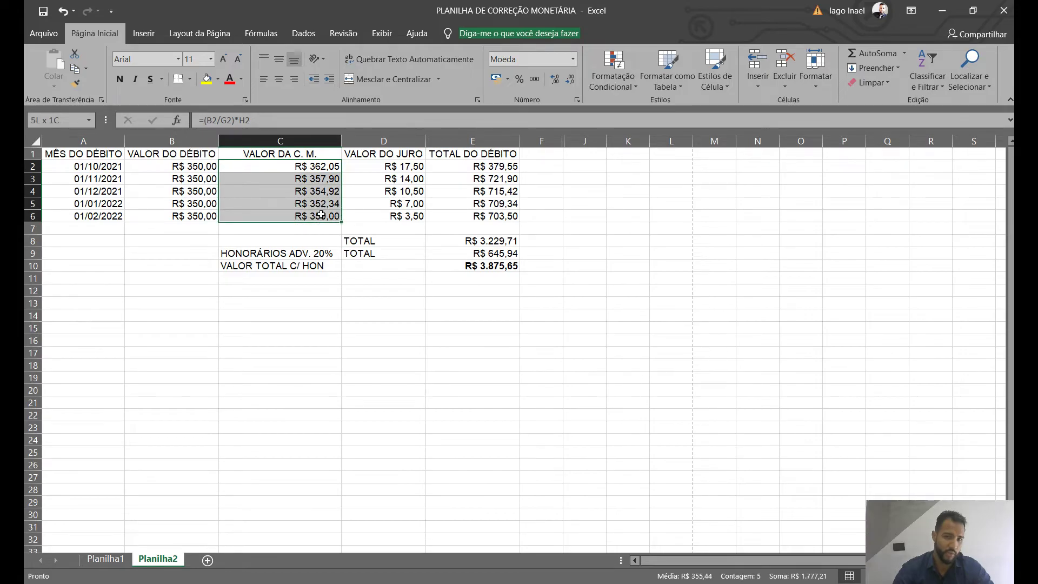
pyautogui.click(499, 168)
pyautogui.hotkey('ctrl', 'Down')
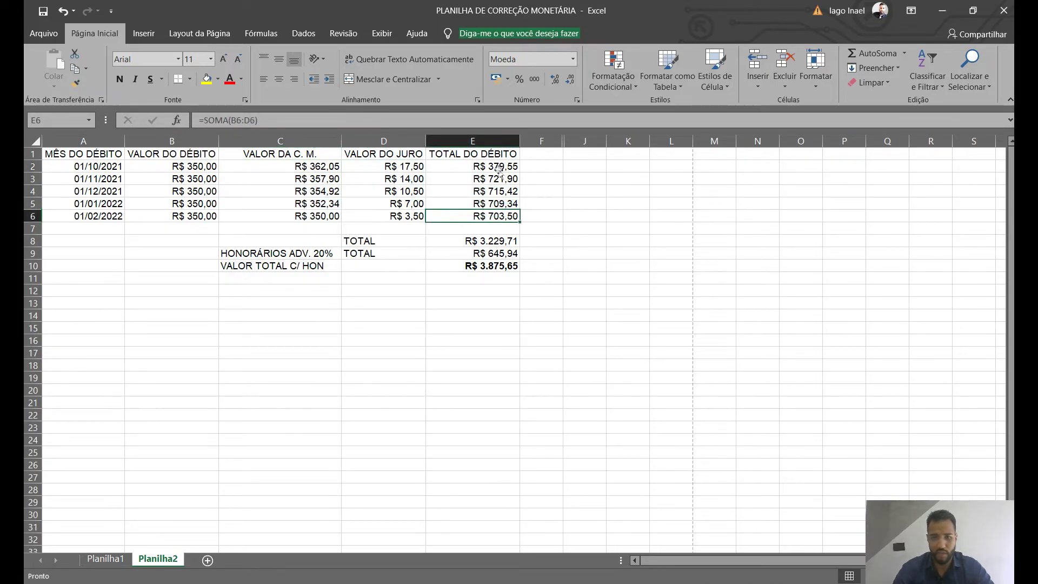
pyautogui.doubleClick(301, 166)
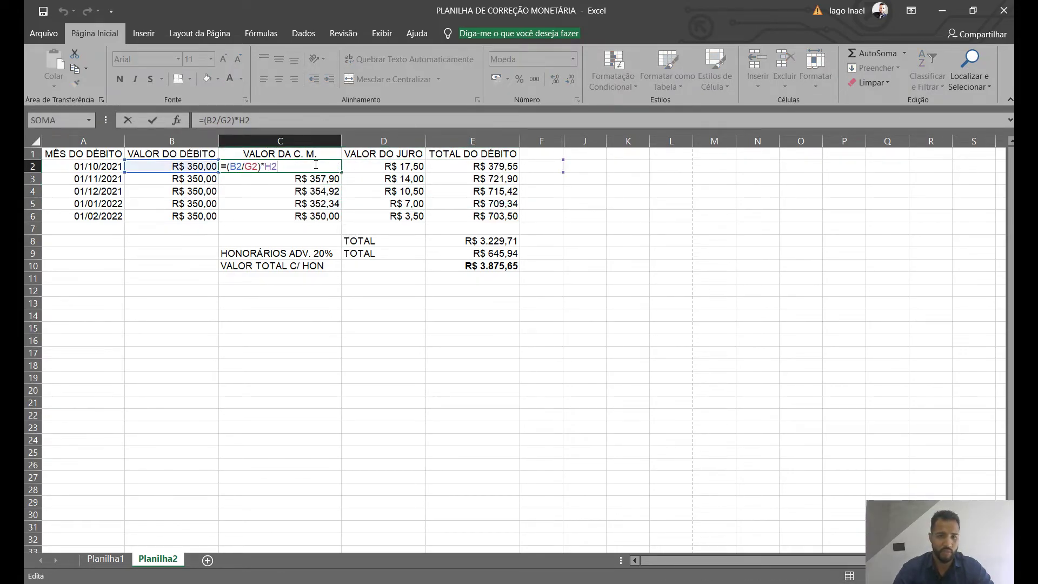
pyautogui.click(585, 183)
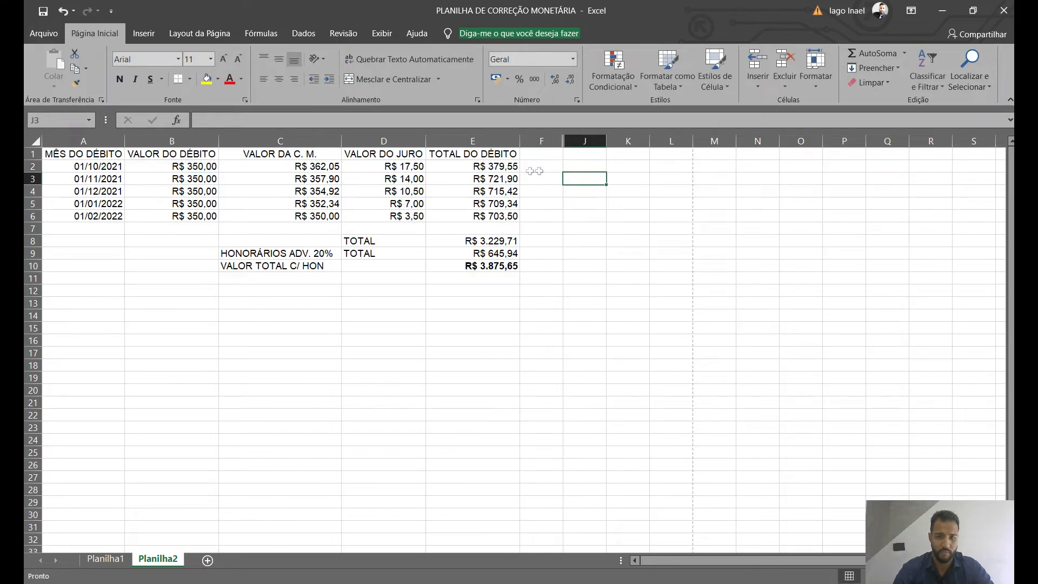
pyautogui.click(433, 303)
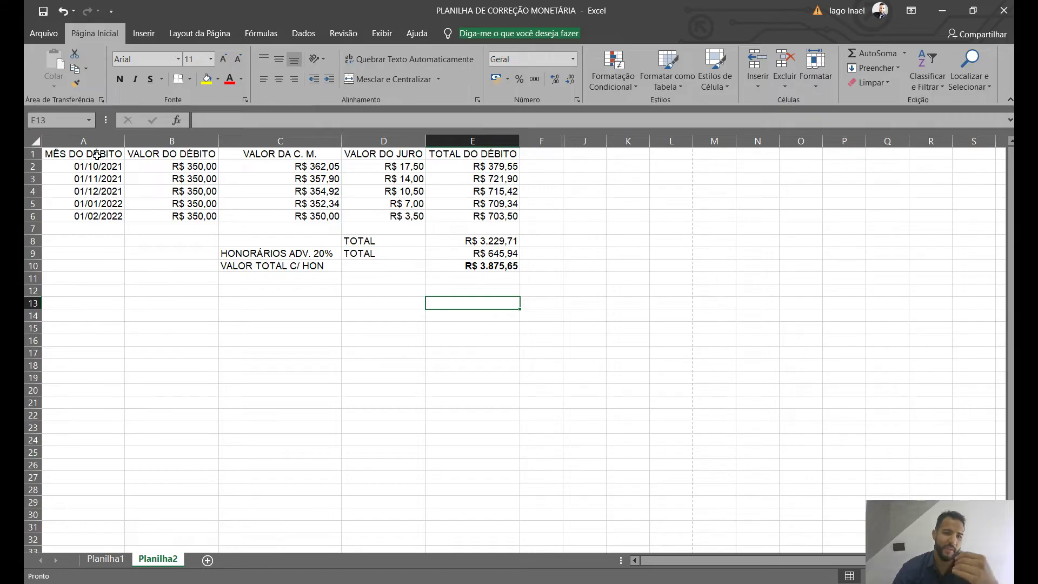
pyautogui.click(106, 559)
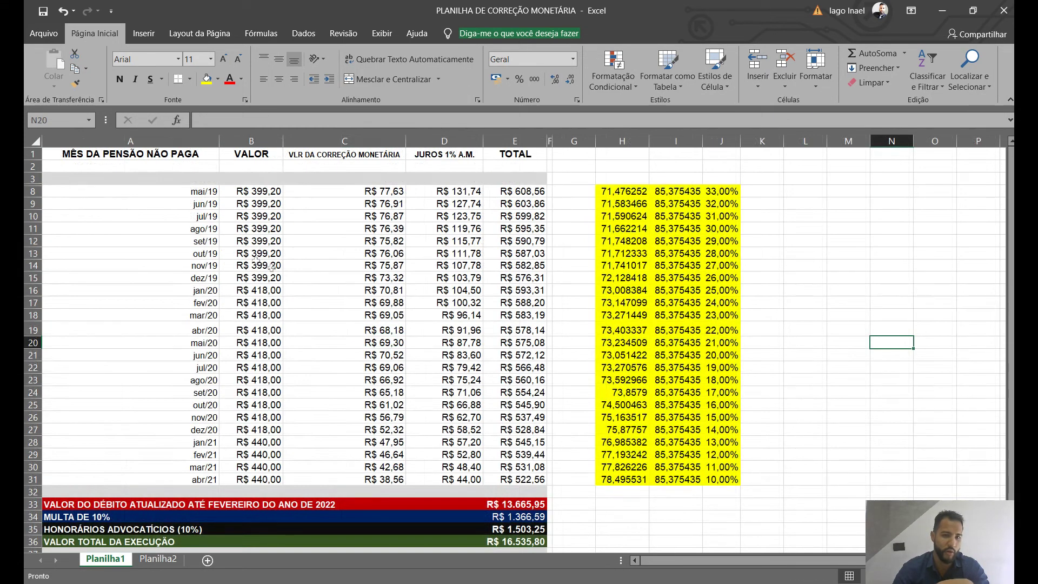
pyautogui.scroll(-3, 255, 261)
pyautogui.scroll(3, 519, 298)
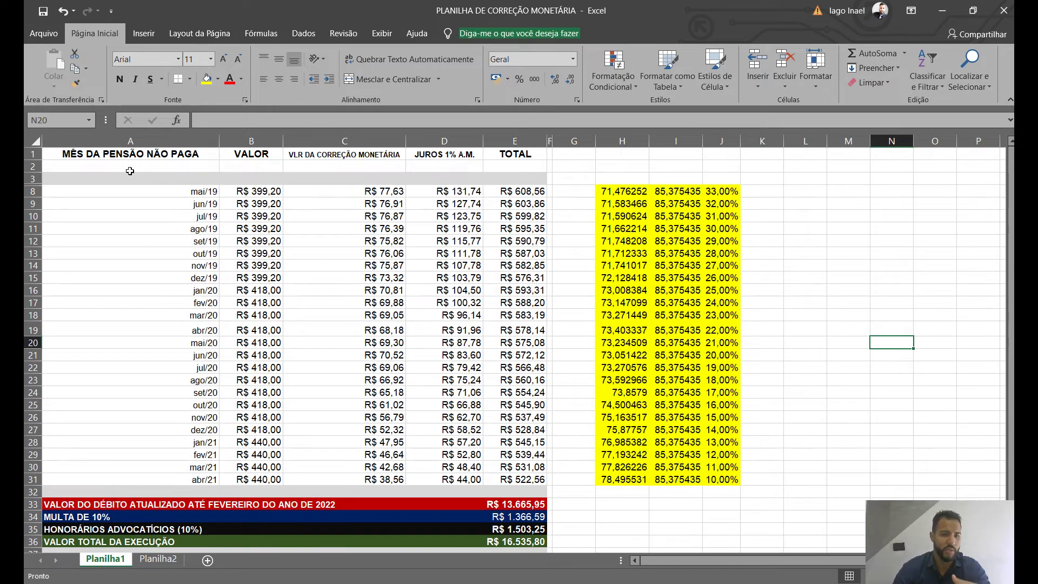
pyautogui.moveTo(129, 171); pyautogui.dragTo(508, 172)
pyautogui.click(288, 180)
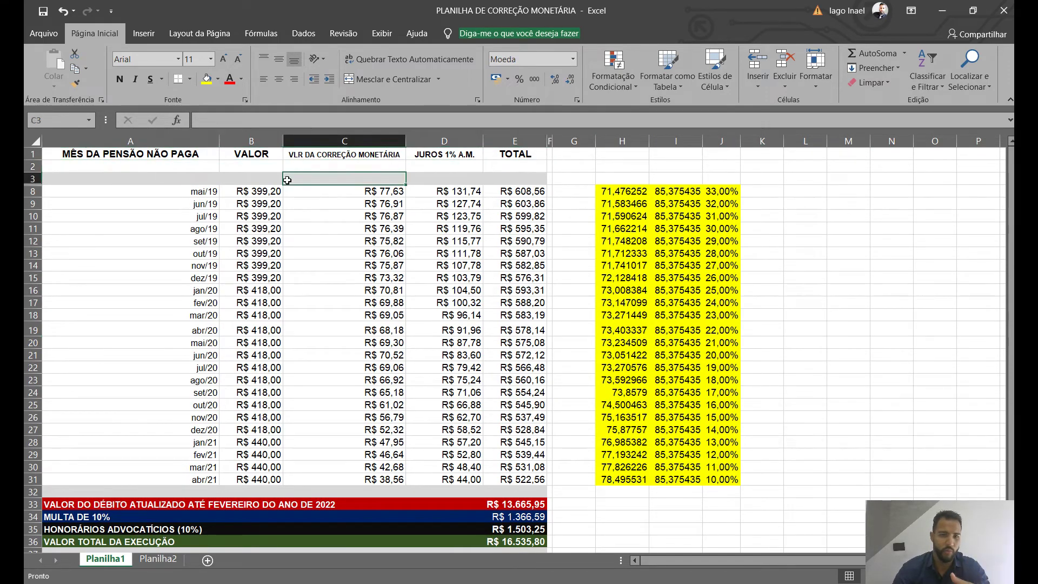
pyautogui.scroll(-2, 332, 240)
pyautogui.scroll(2, 357, 322)
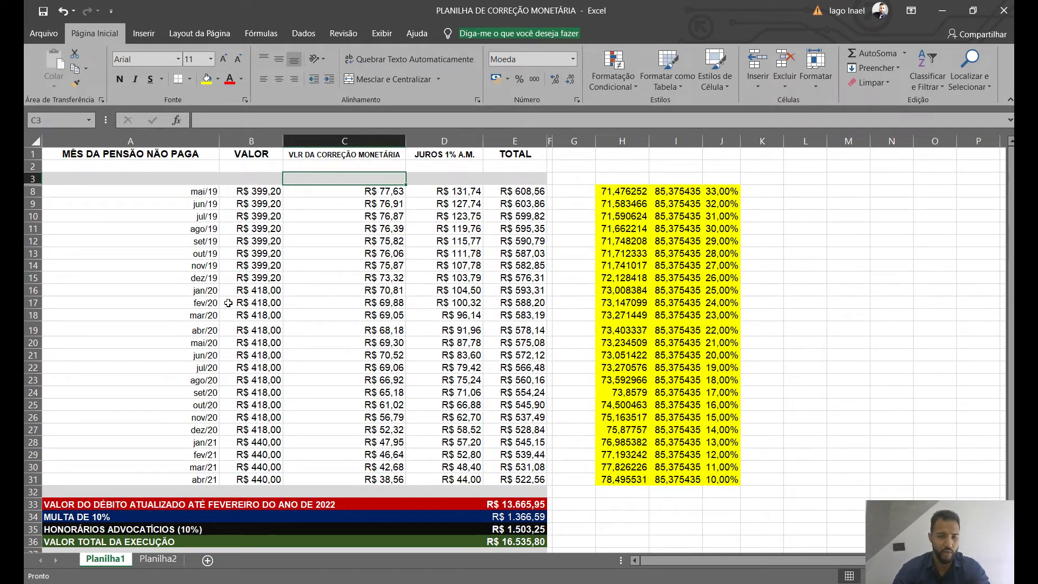
pyautogui.moveTo(357, 195); pyautogui.dragTo(361, 481)
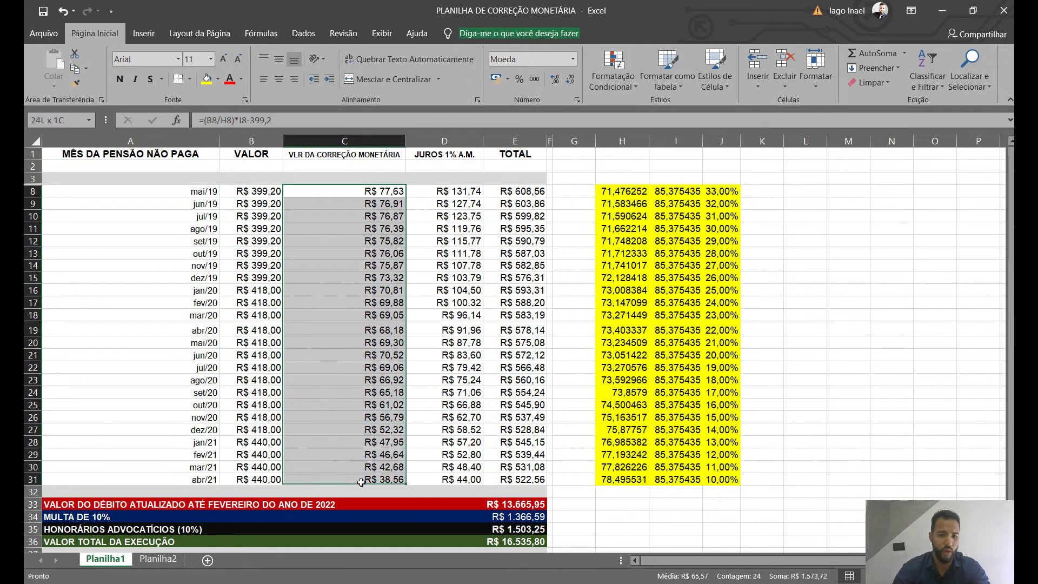
pyautogui.moveTo(236, 192); pyautogui.dragTo(252, 442)
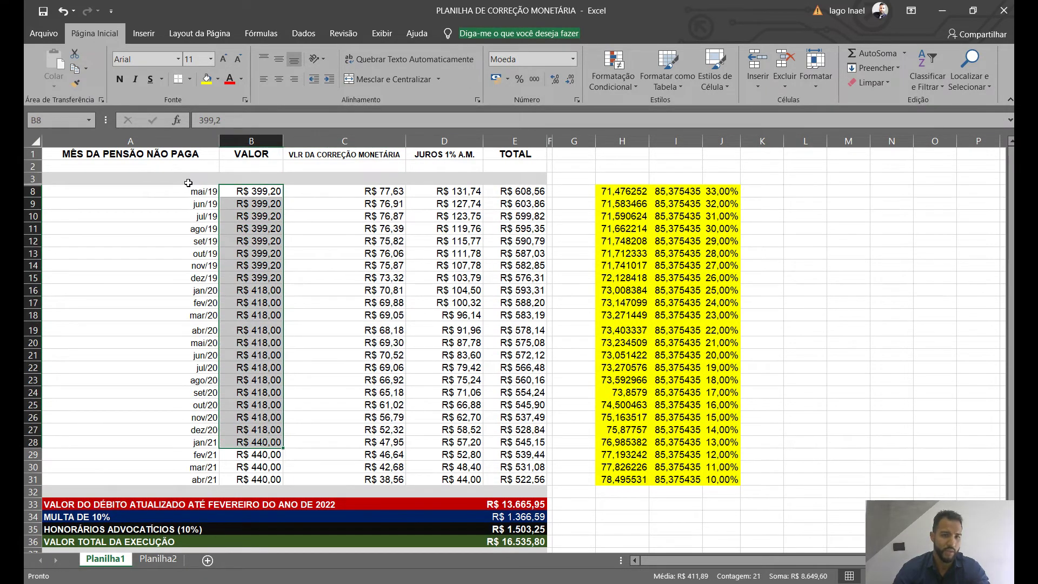
pyautogui.click(168, 151)
pyautogui.click(251, 153)
pyautogui.click(361, 153)
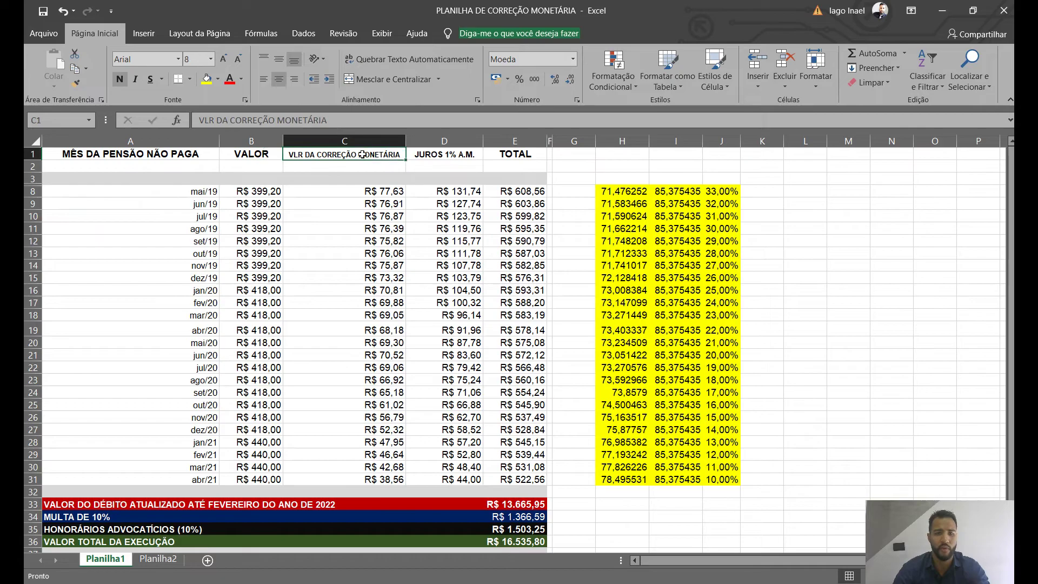
pyautogui.click(446, 156)
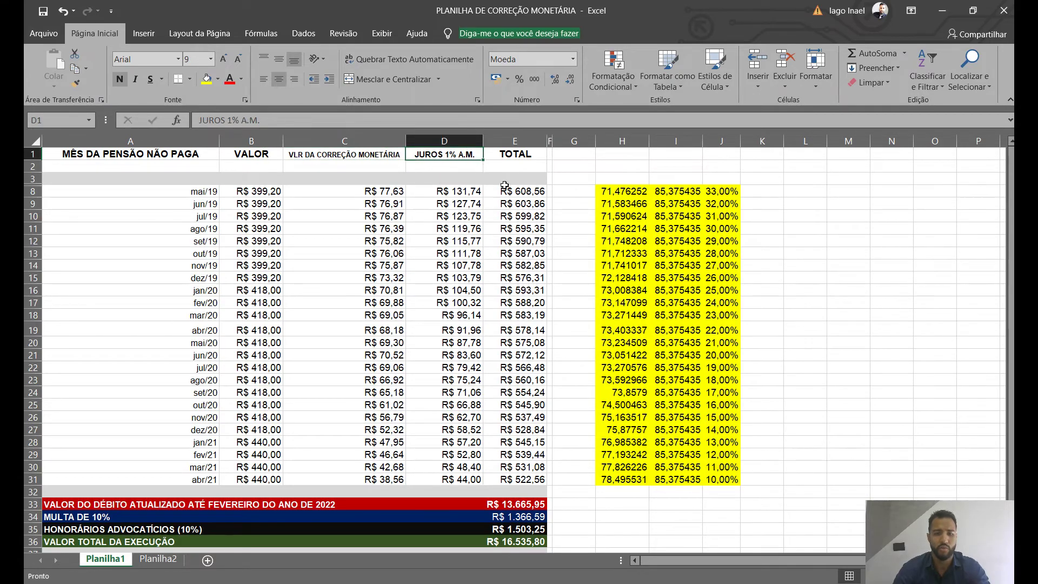
pyautogui.click(528, 157)
pyautogui.scroll(-4, 527, 431)
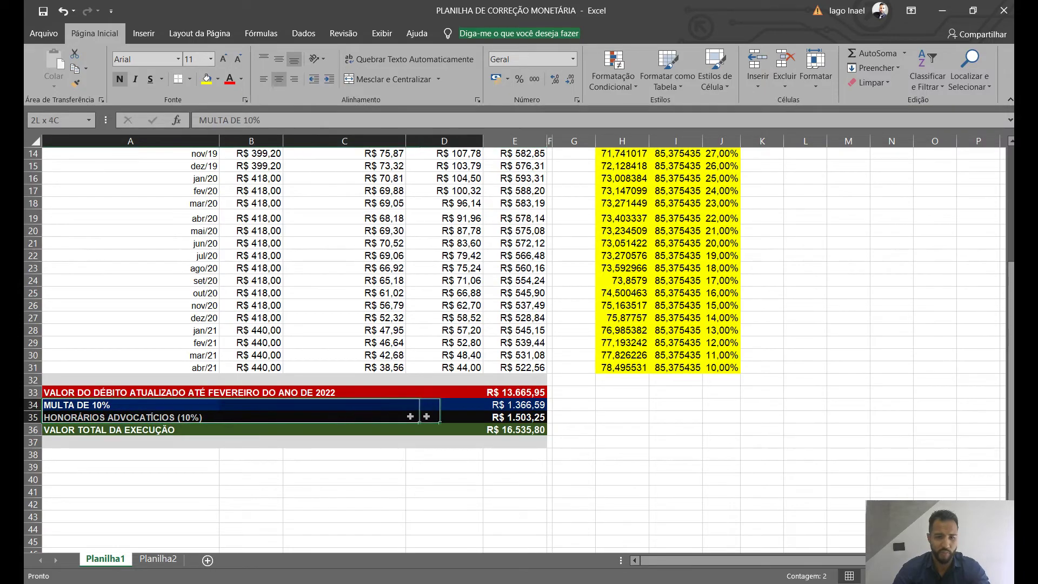
pyautogui.moveTo(56, 403); pyautogui.dragTo(508, 407)
pyautogui.click(481, 440)
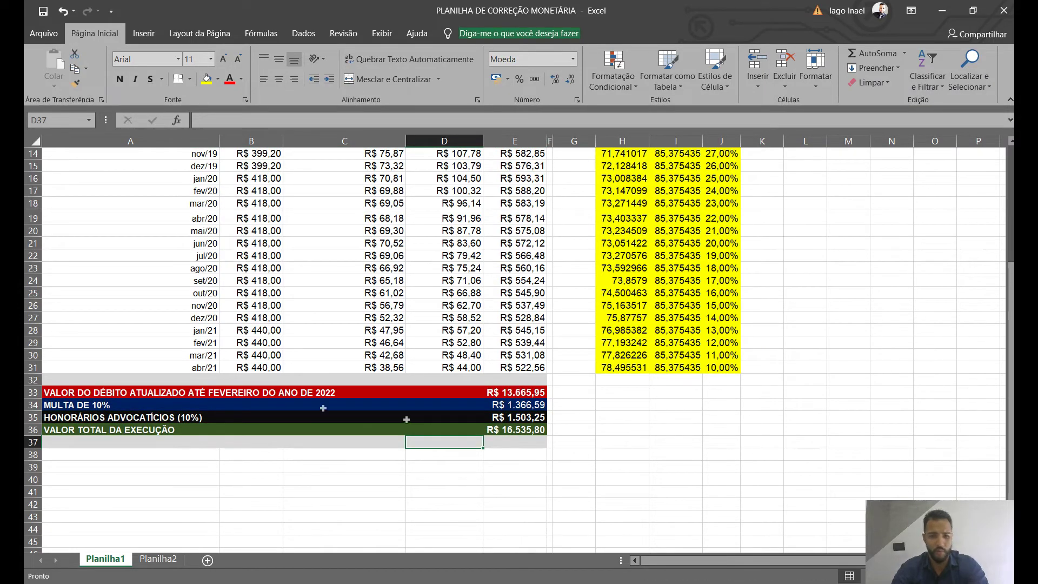
pyautogui.moveTo(126, 420); pyautogui.dragTo(519, 419)
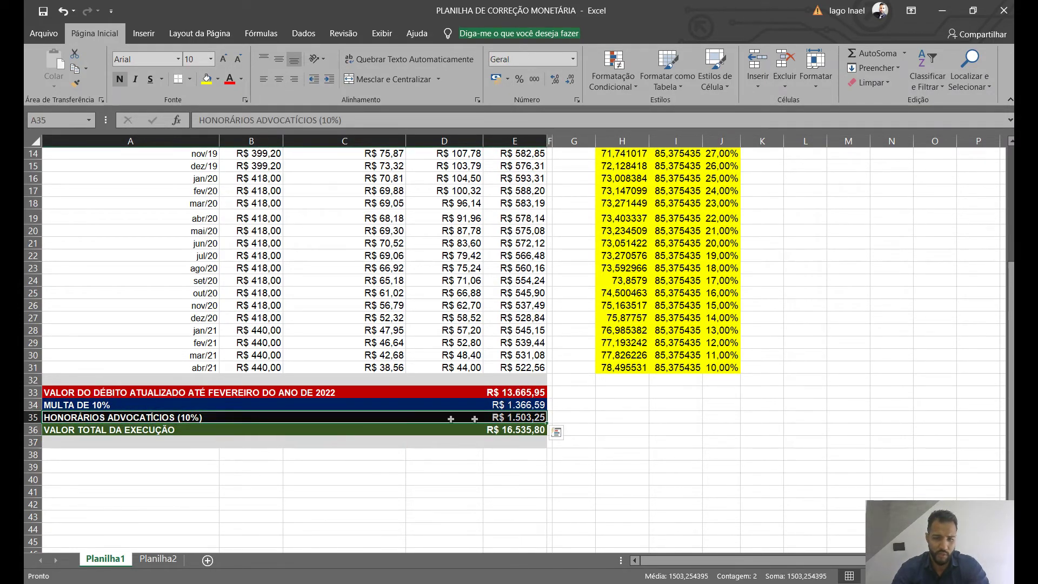
pyautogui.doubleClick(507, 404)
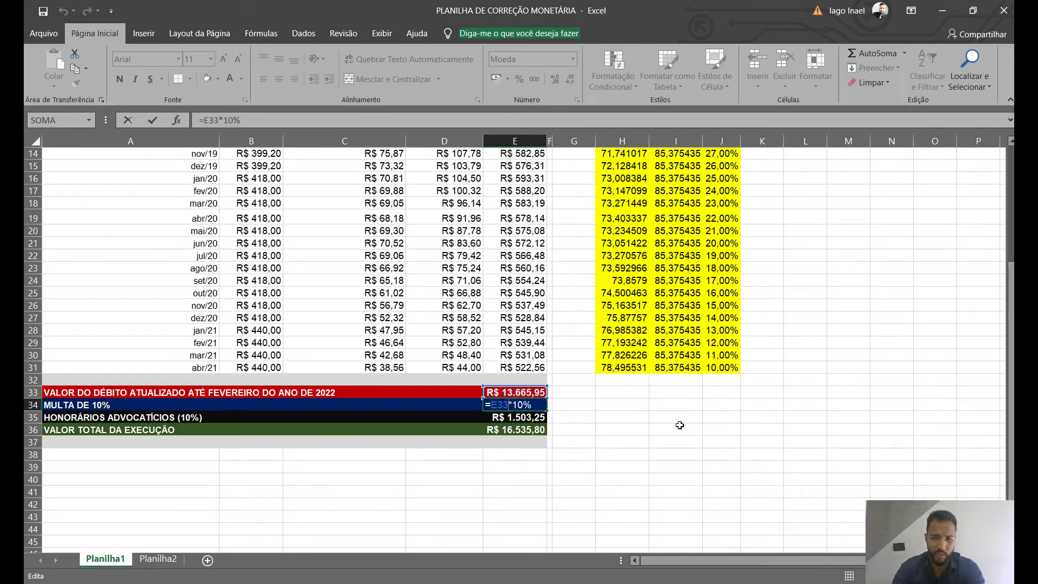
pyautogui.press('Return')
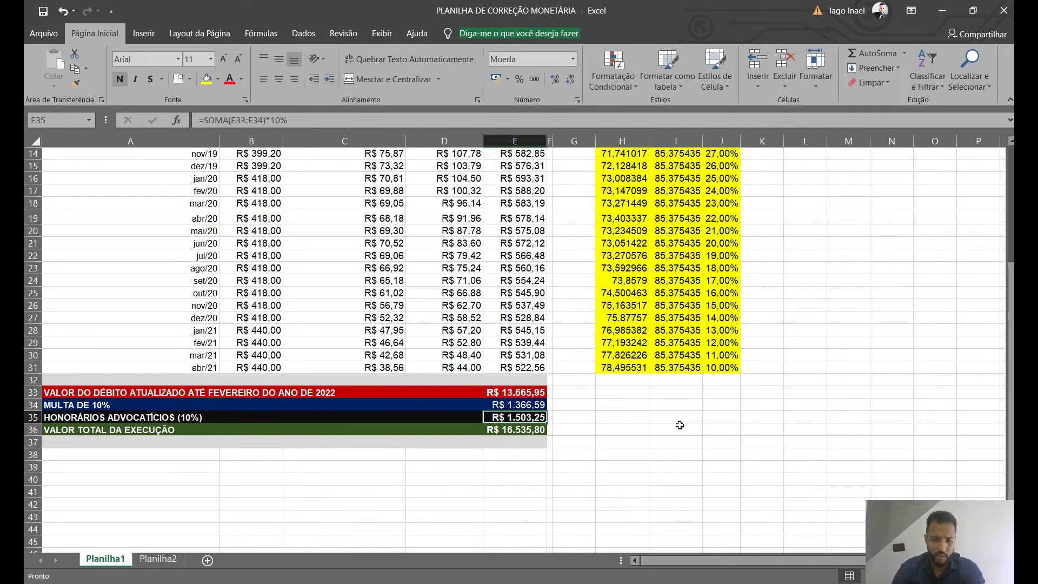
pyautogui.doubleClick(525, 417)
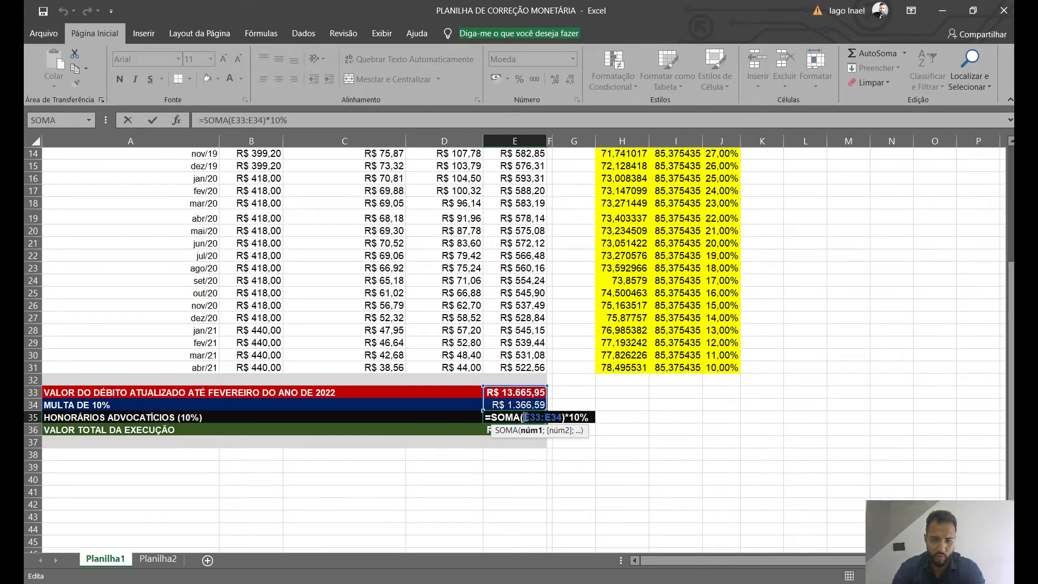
pyautogui.press('Return')
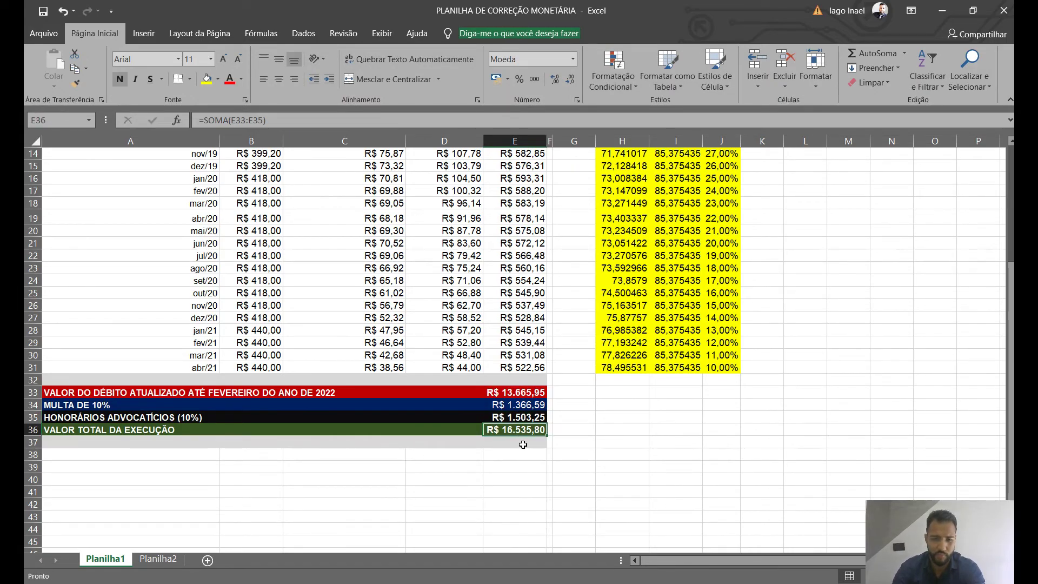
pyautogui.doubleClick(518, 429)
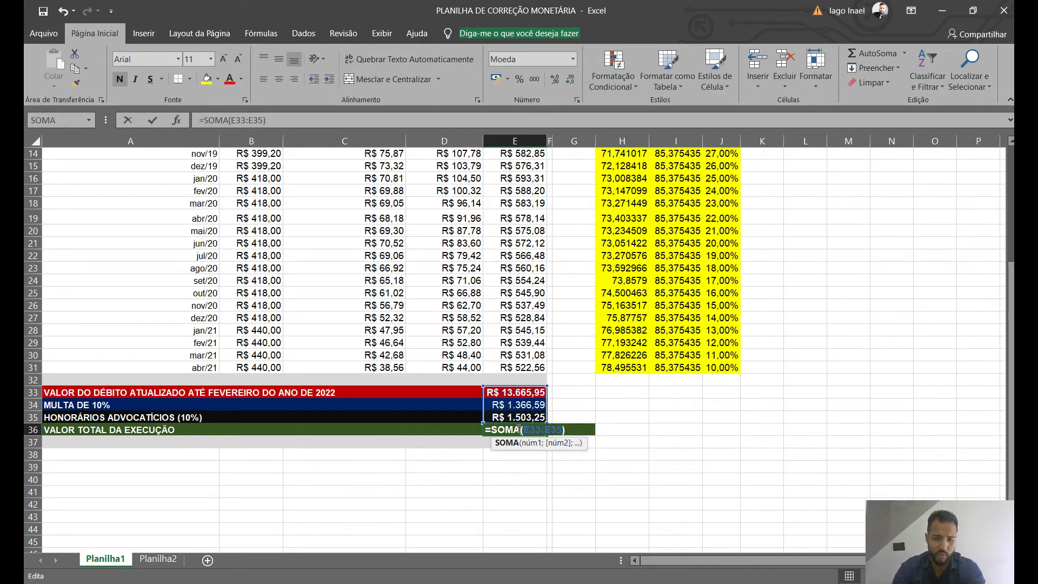
pyautogui.press('Return')
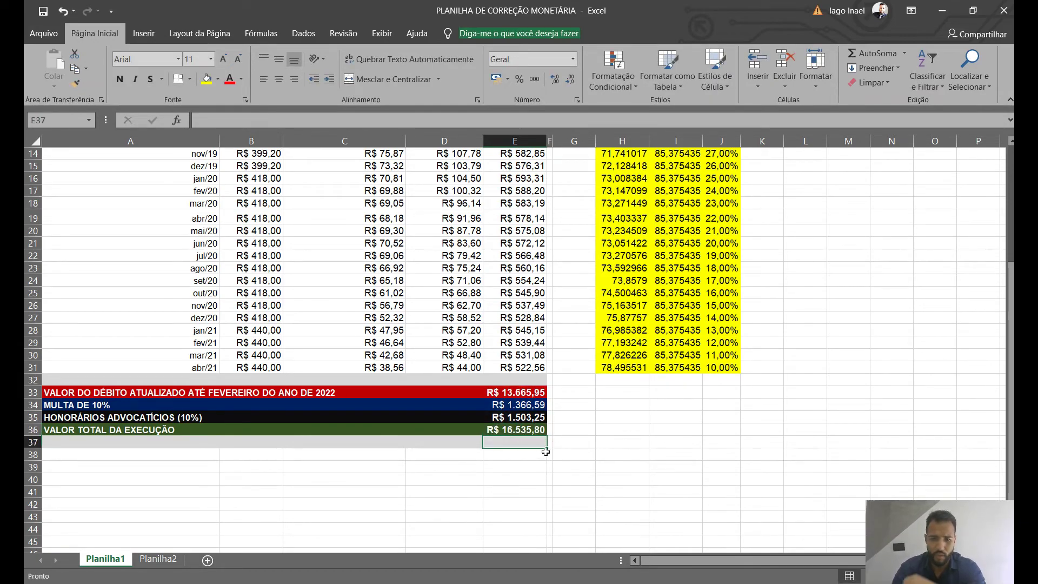
pyautogui.click(586, 422)
pyautogui.scroll(3, 588, 424)
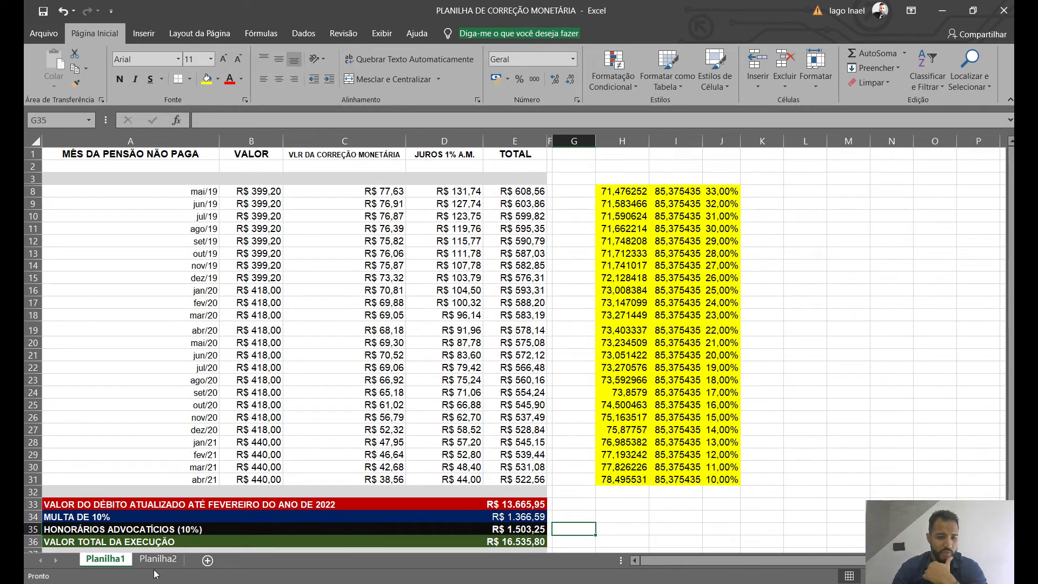
# Hide the yellow columns H through J and open Planilha1's print preview with Ctrl+P
pyautogui.moveTo(621, 141); pyautogui.dragTo(721, 142)
pyautogui.rightClick(627, 142)
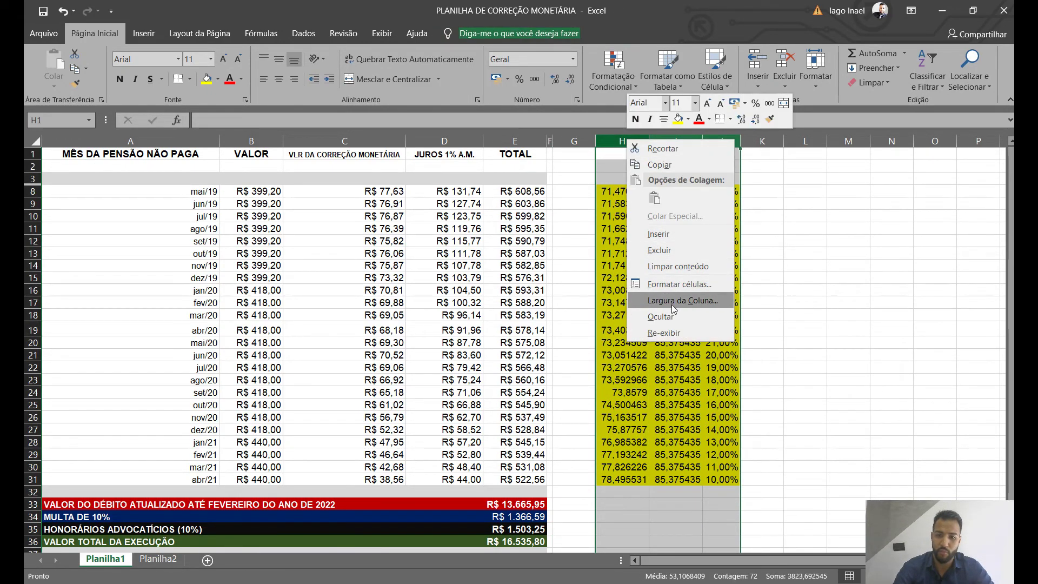
pyautogui.click(660, 316)
pyautogui.hotkey('ctrl', 'p')
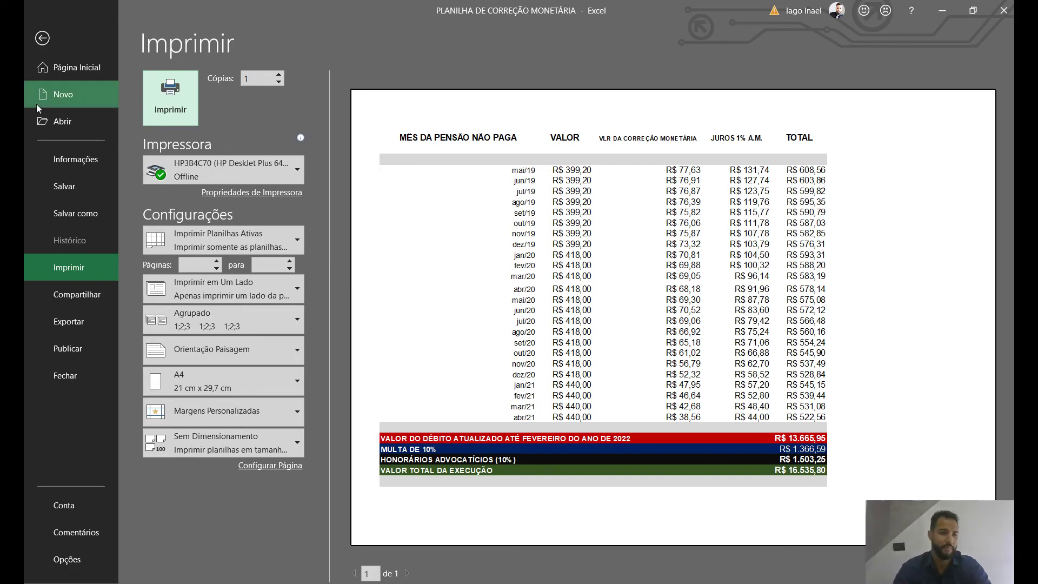
# Exit the print preview back to the Planilha1 worksheet and select cell G1
pyautogui.click(53, 60)
pyautogui.click(48, 43)
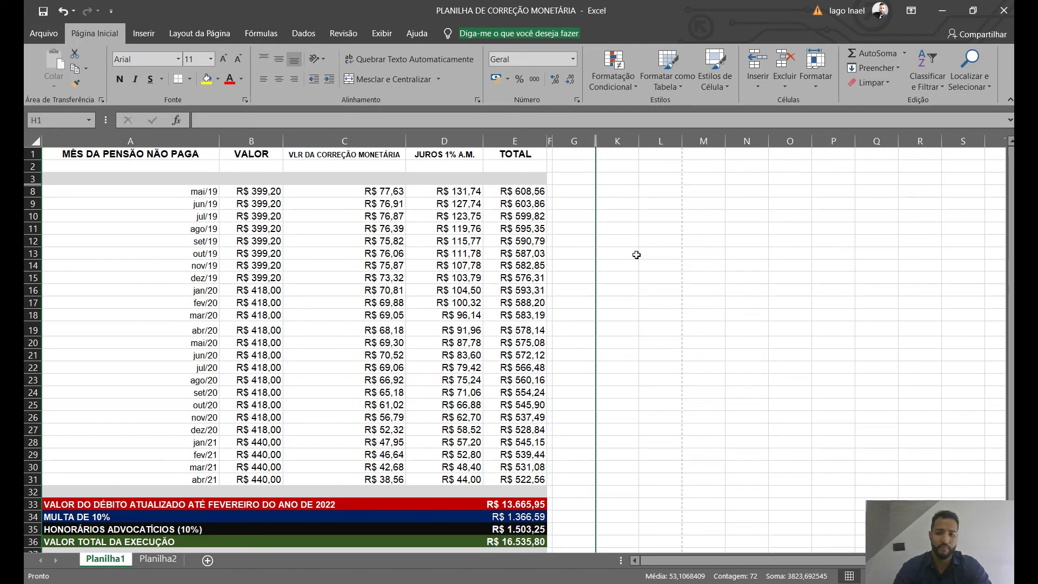
pyautogui.click(617, 205)
pyautogui.click(585, 179)
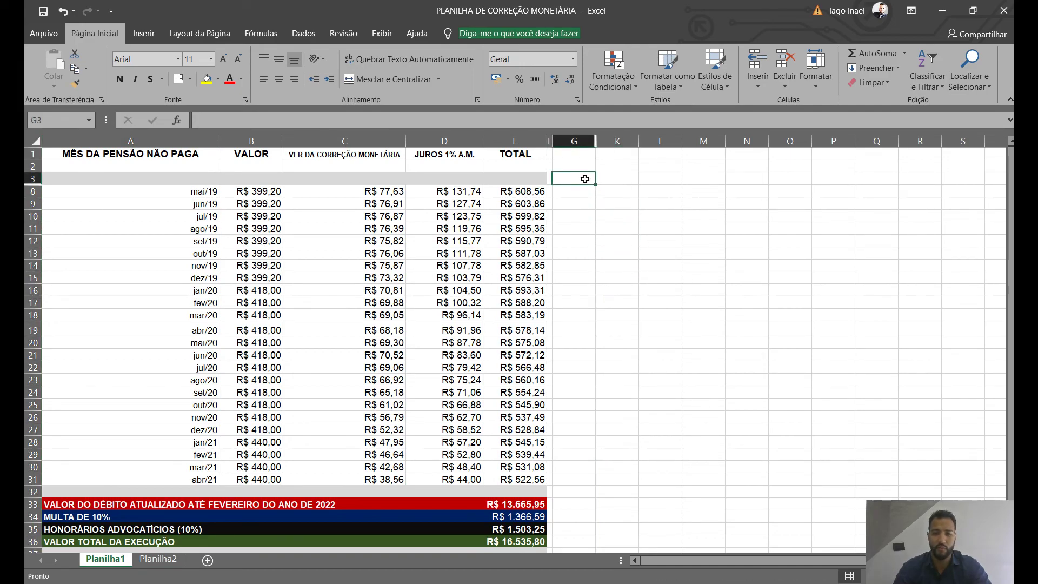
pyautogui.click(577, 158)
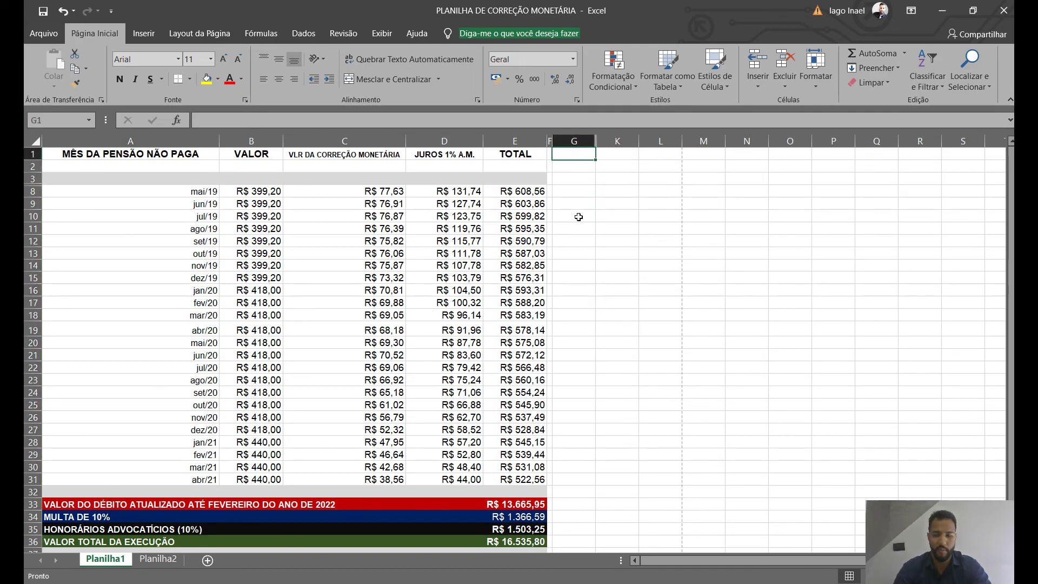